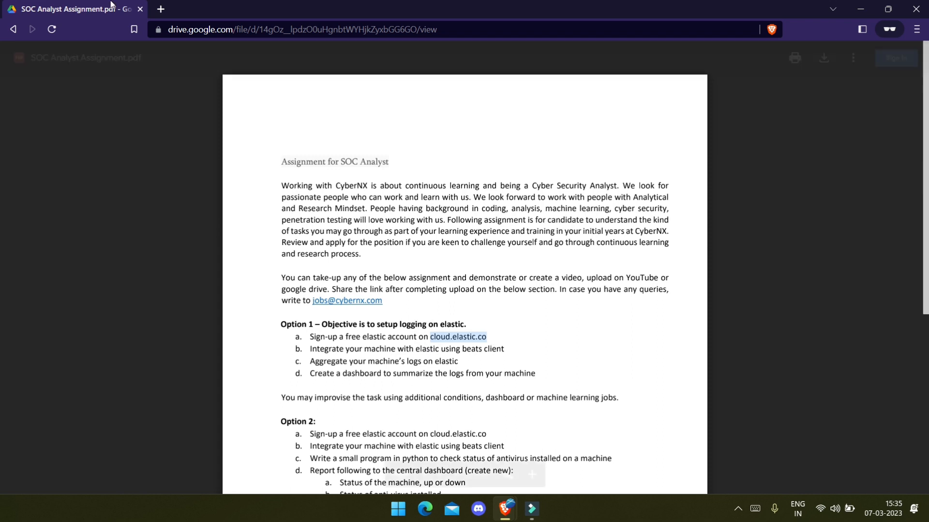
Step: Open cloud.elastic.co in a new private tab and go to the free trial sign-up page
left_click(161, 10)
type("cloud.elastic.co")
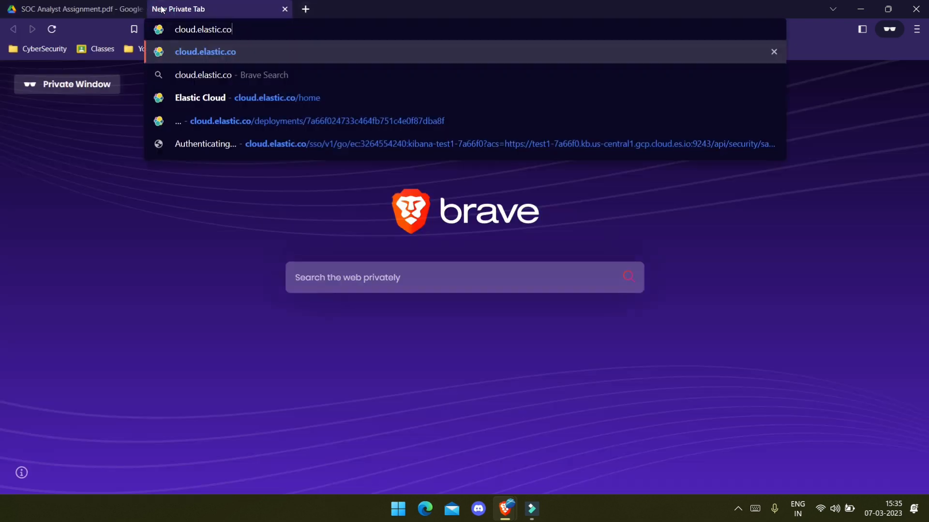
key("Return")
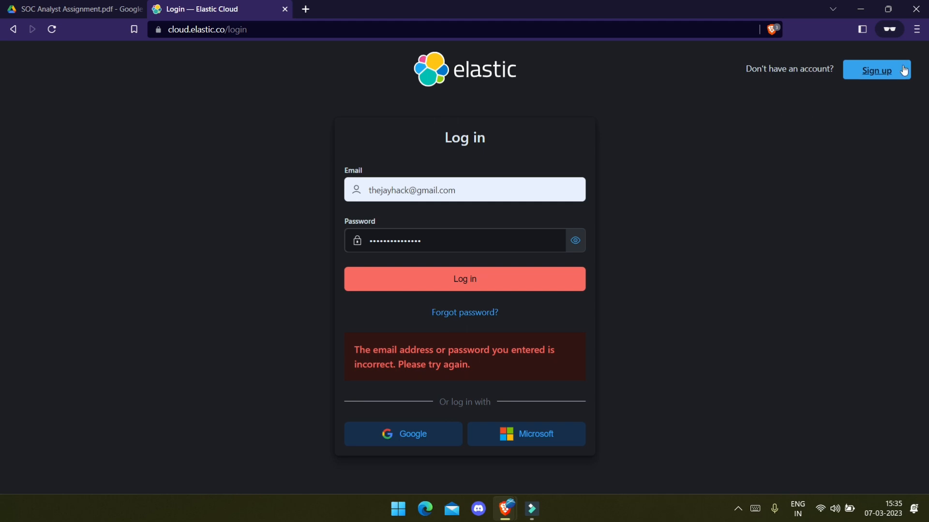
left_click(903, 69)
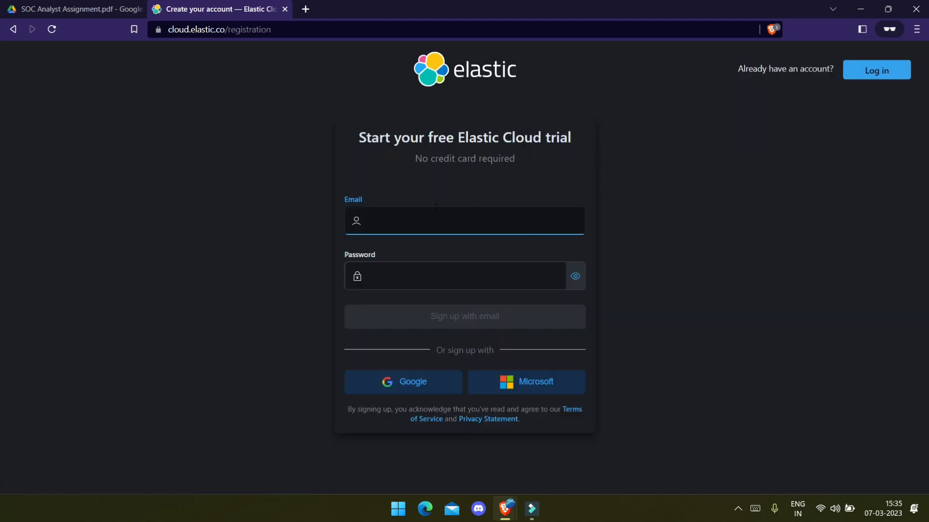
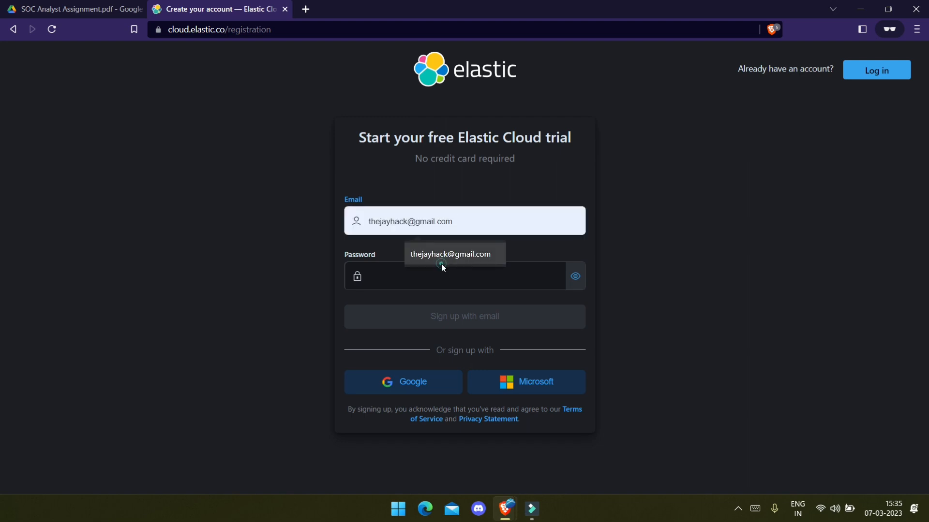
Step: Fill the sign-up form with the saved email and a valid account password, then submit it
left_click(441, 262)
left_click(425, 274)
type("••")
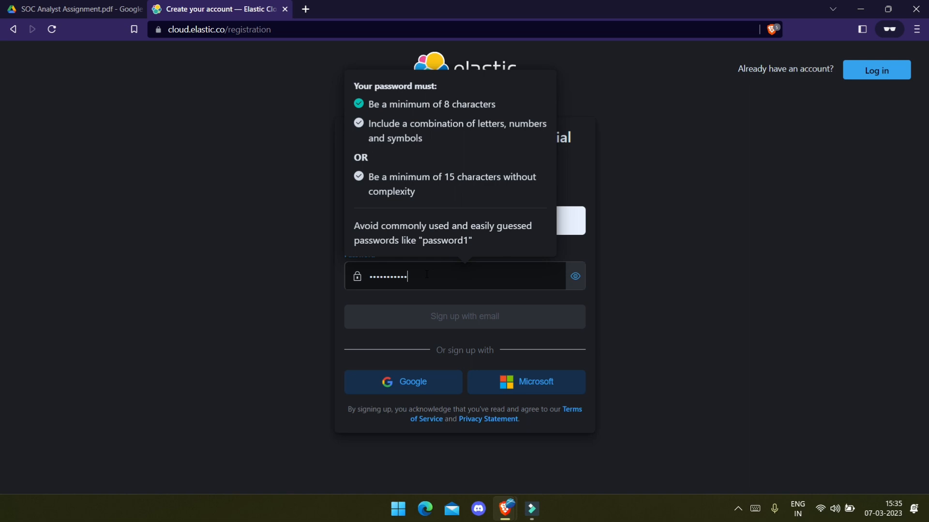
key("ctrl+a")
key("BackSpace")
type("•••••••••••••")
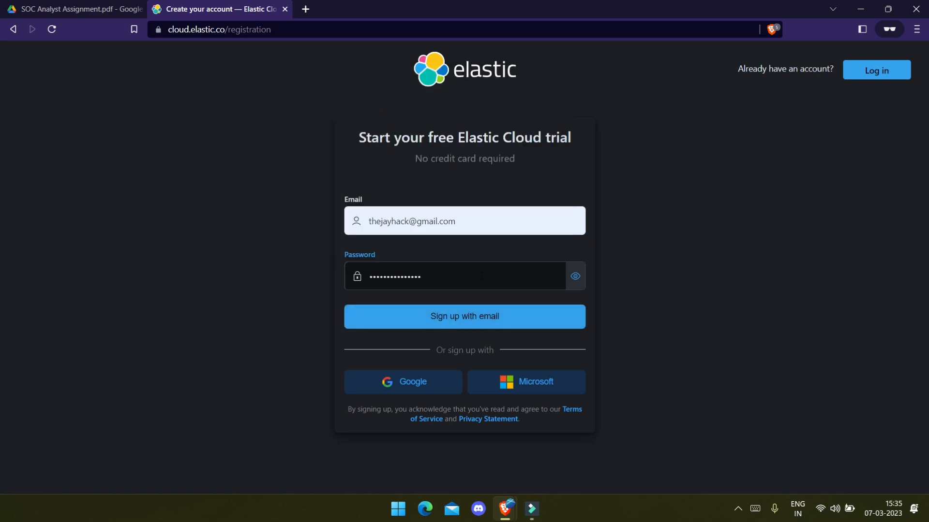
left_click(454, 323)
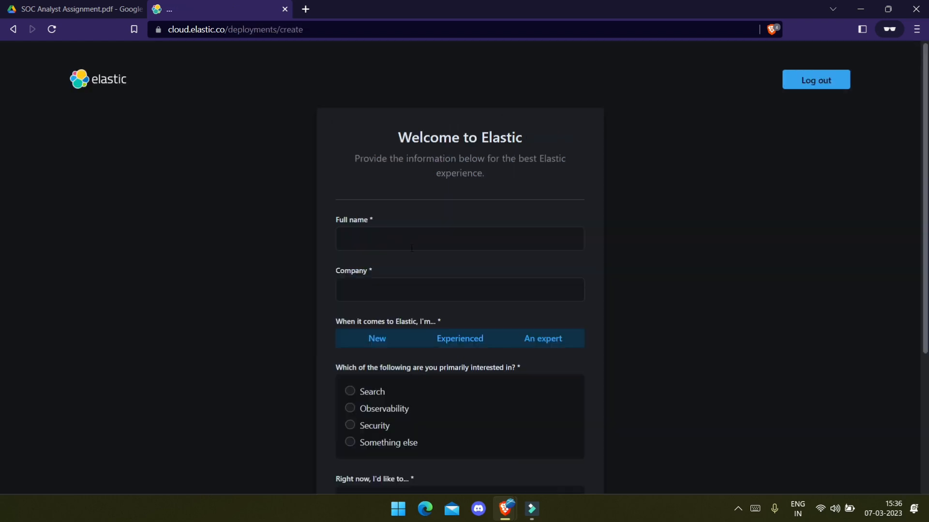
left_click(382, 291)
Step: Complete the welcome questionnaire with the saved company, Security interest and New experience, then submit
left_click(428, 364)
left_click(350, 425)
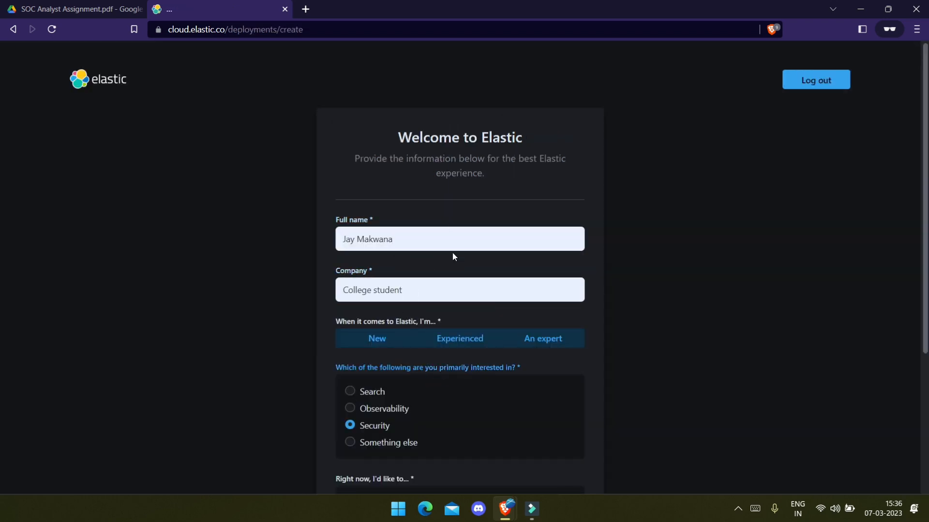
scroll(452, 252, "down", 4)
left_click(341, 138)
left_click(349, 361)
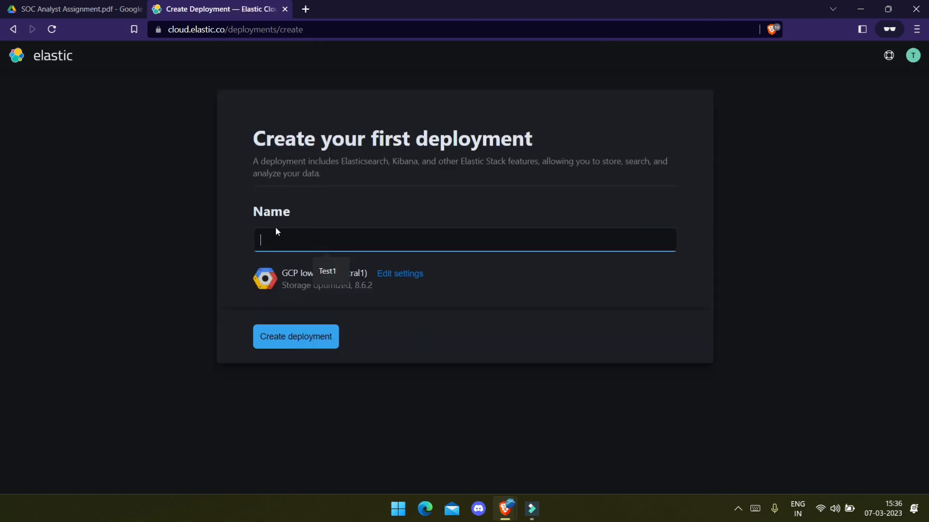
Step: Name the deployment 'CyberNX task 1' and create it
type("CYb")
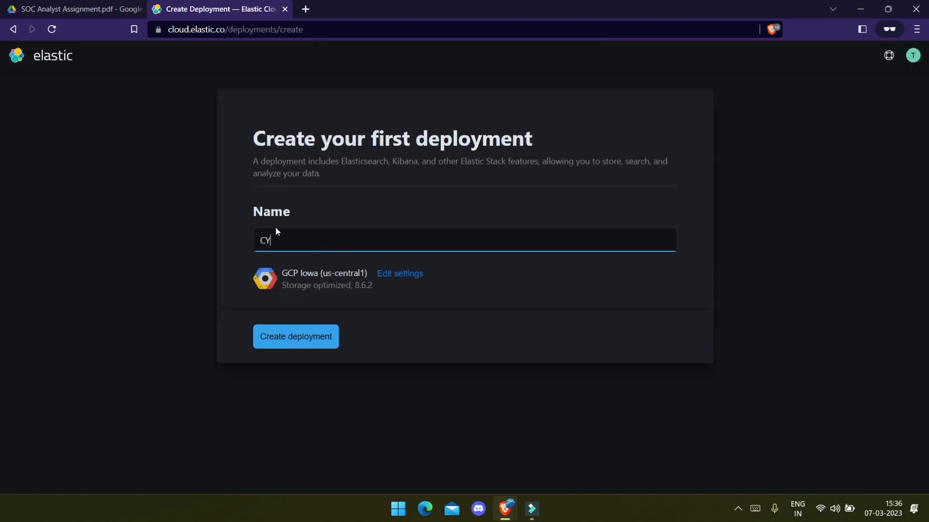
key("BackSpace")
key("Caps_Lock")
key("BackSpace")
key("Caps_Lock")
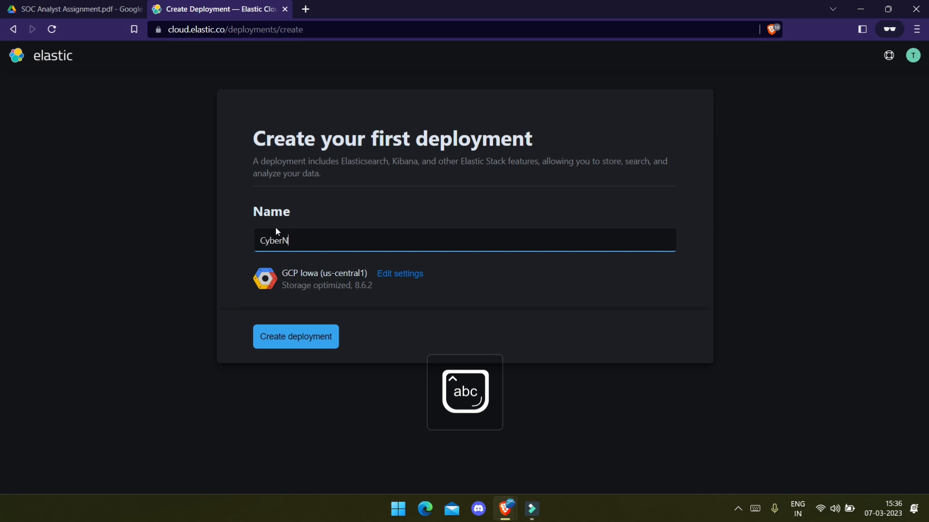
type("CyberNX ta")
key("BackSpace")
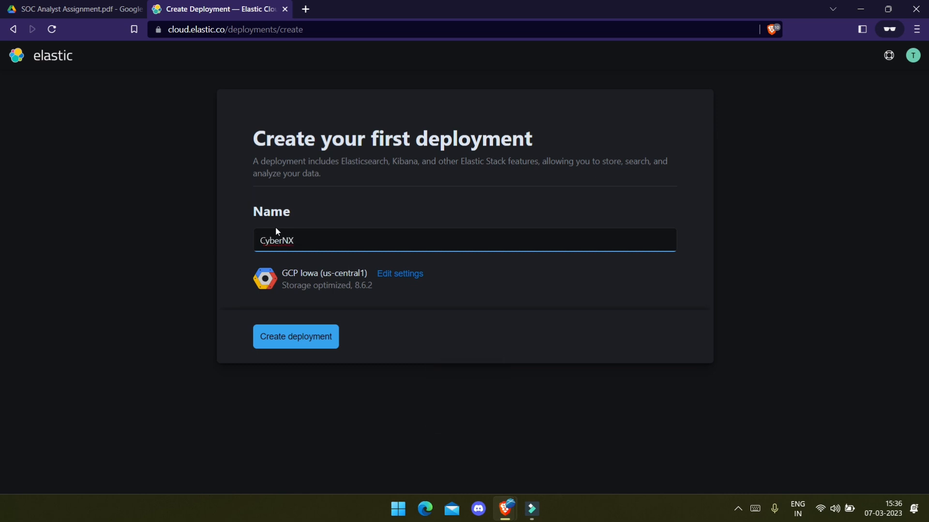
type("tak")
key("BackSpace")
type("sk 1")
left_click(310, 335)
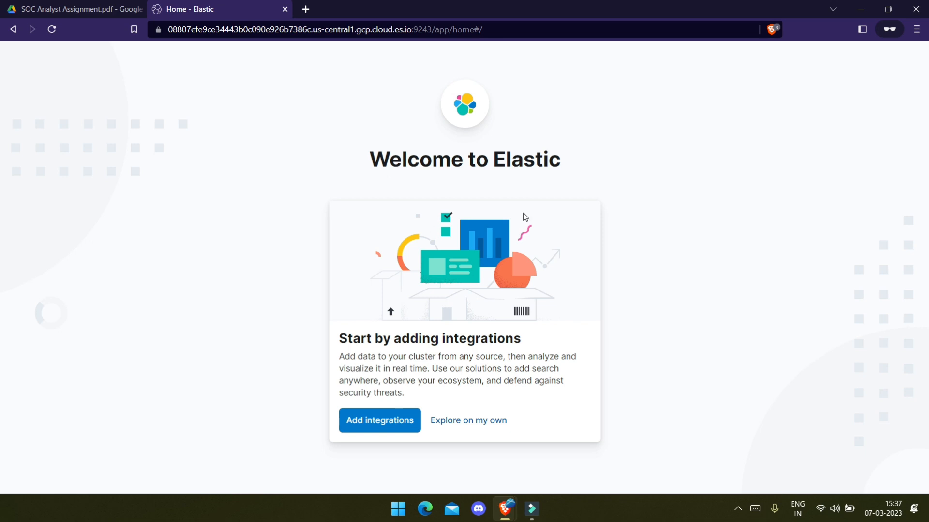
Step: Skip integrations to the Kibana home, then load the Elastic Cloud home page from the address bar
left_click(487, 429)
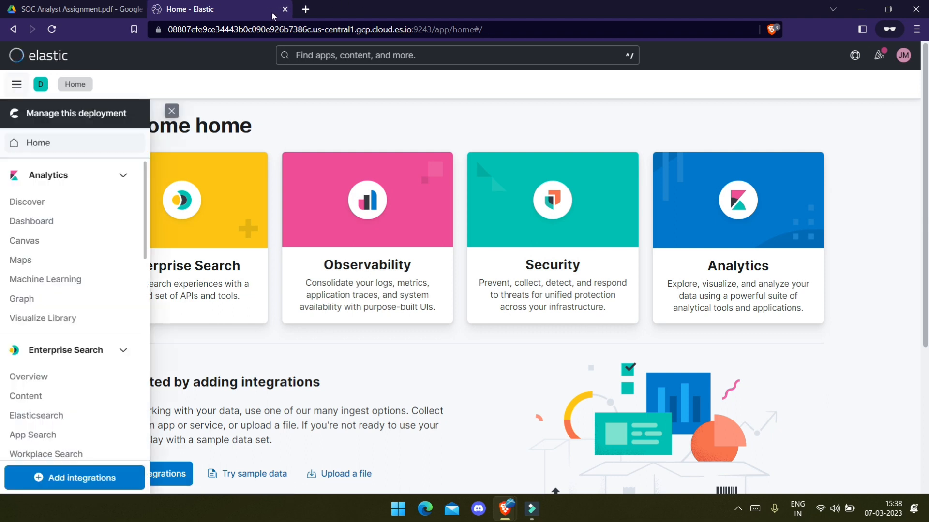
left_click(276, 28)
type("https://cloud.elastic.co/home")
key("Return")
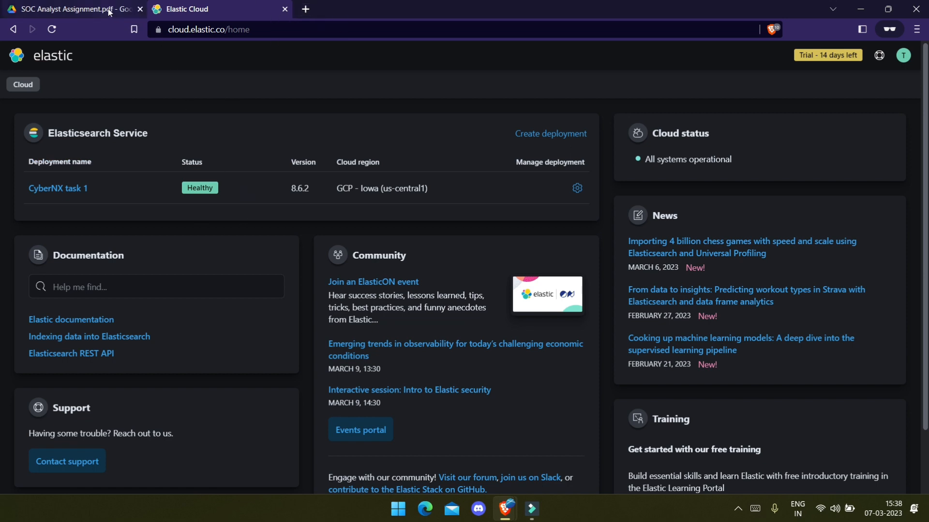
Step: Review the assignment PDF's sign-up line about using the beats client
left_click(78, 8)
left_click_drag(386, 337, 500, 351)
left_click(508, 350)
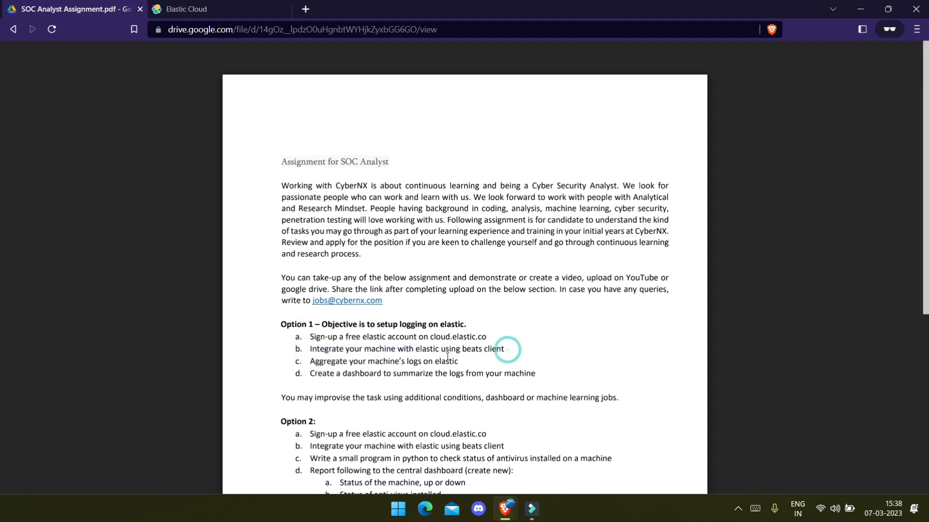
triple_click(462, 350)
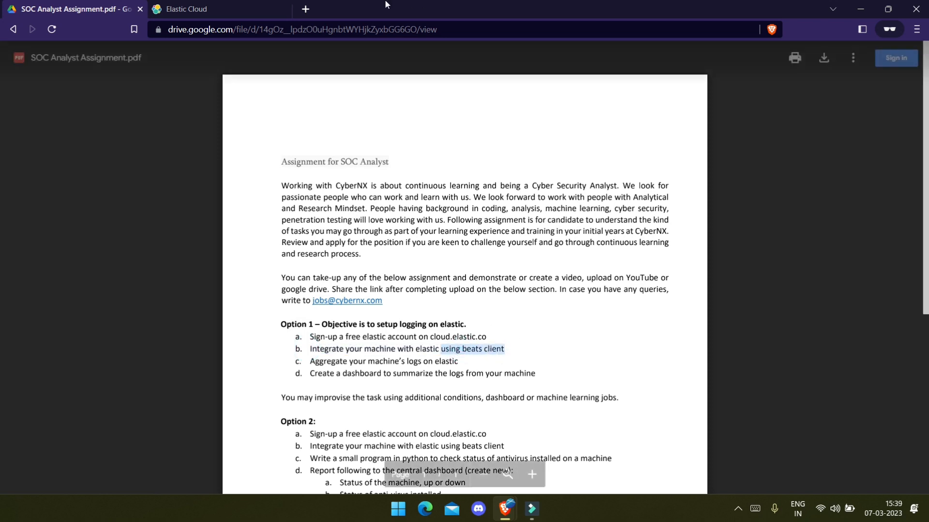
Step: Search winlogbeats and download the Windows ZIP x86_64 package from the Download Winlogbeat page
left_click(306, 8)
type("winlogbea")
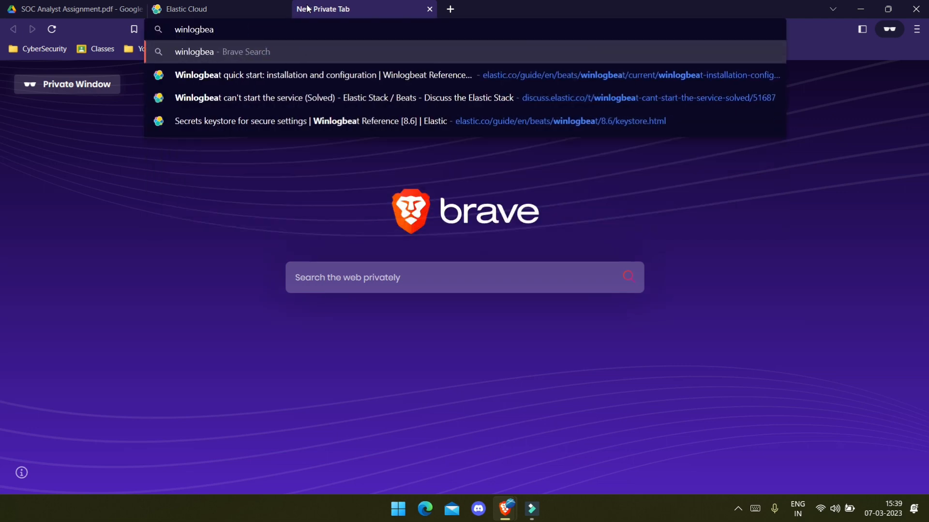
type("ts")
key("Return")
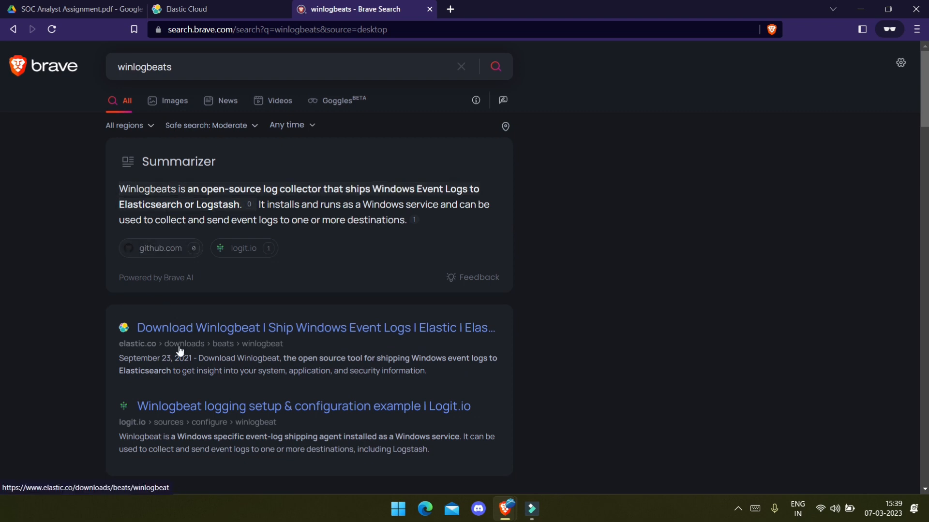
left_click(141, 330)
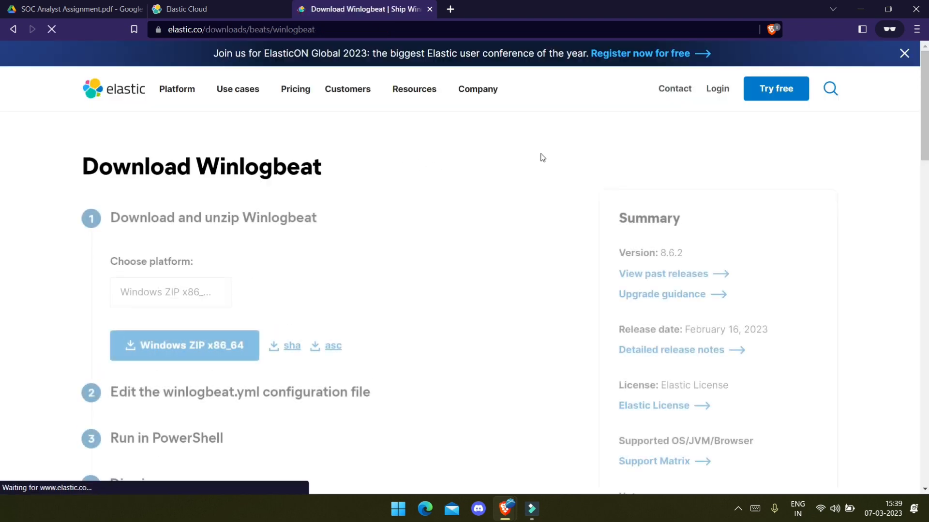
left_click(186, 348)
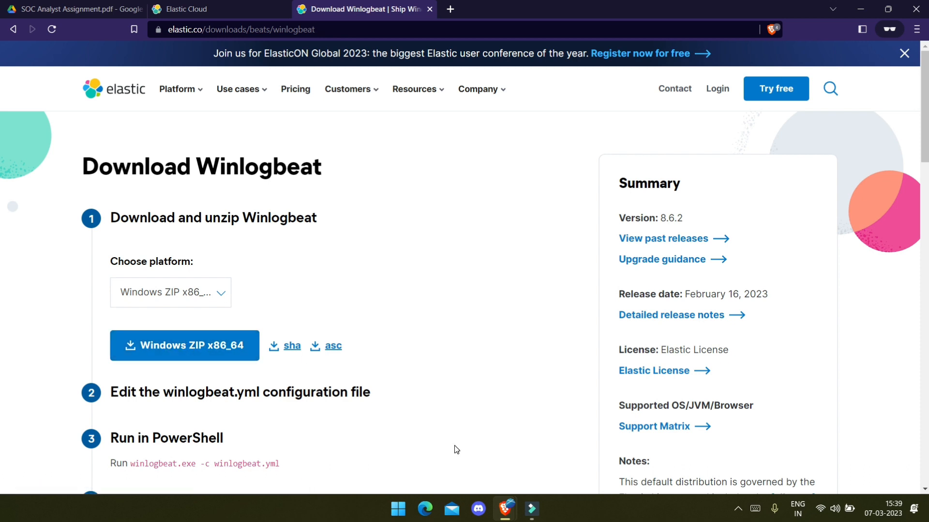
Step: Open File Explorer to the Downloads folder and select the winlogbeat zip
key("super+e")
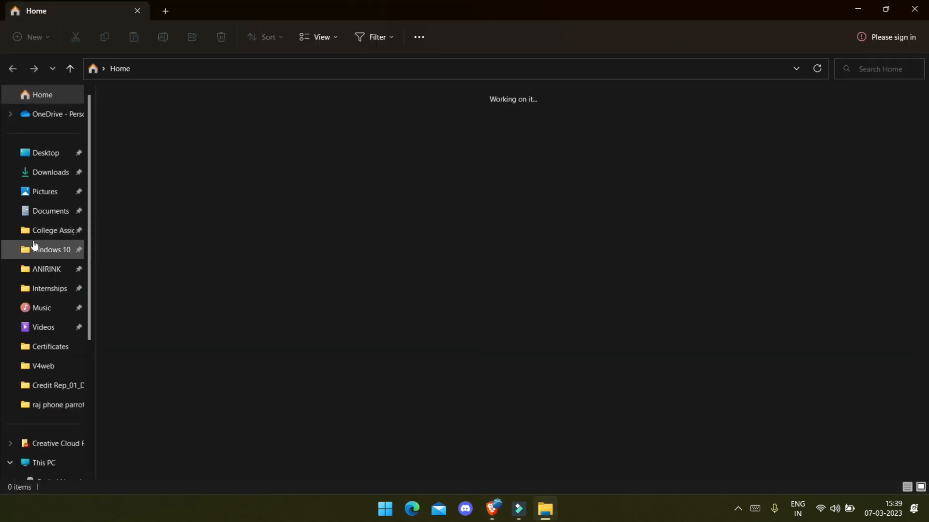
left_click(49, 172)
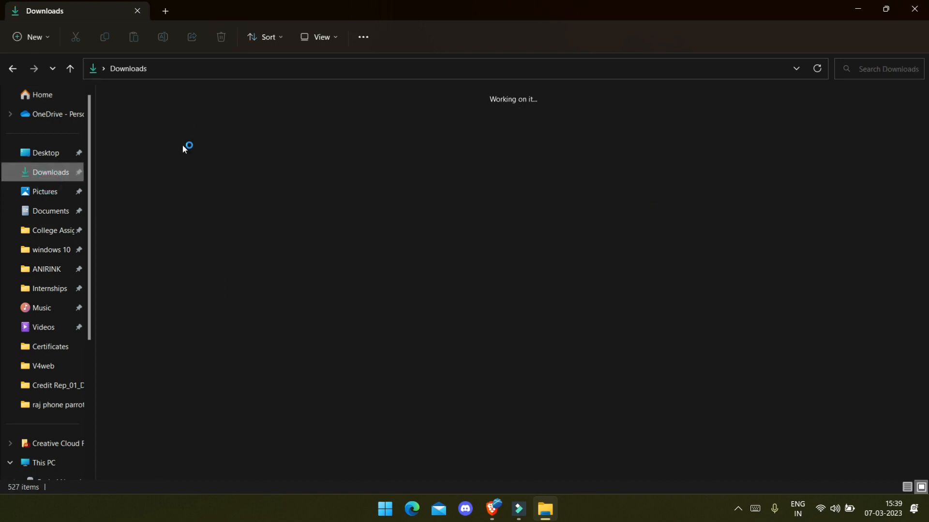
left_click(402, 149)
right_click(401, 150)
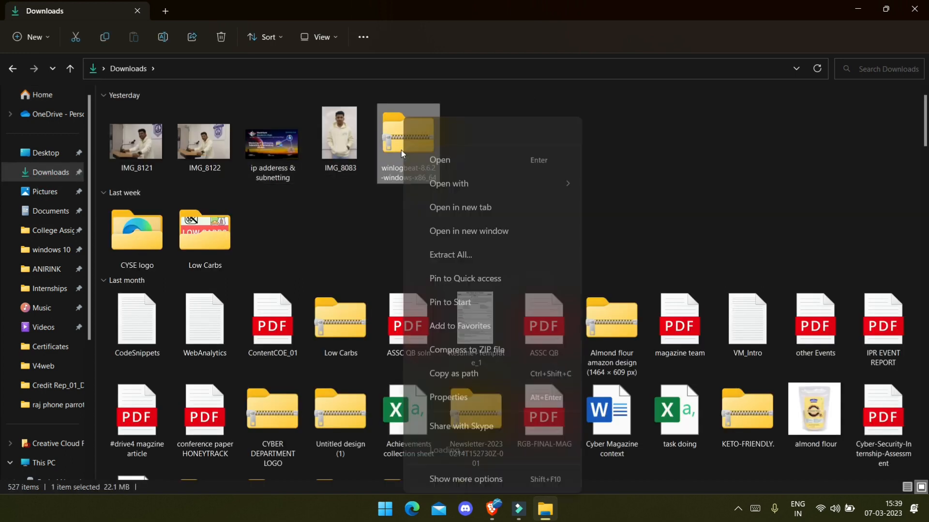
right_click(401, 150)
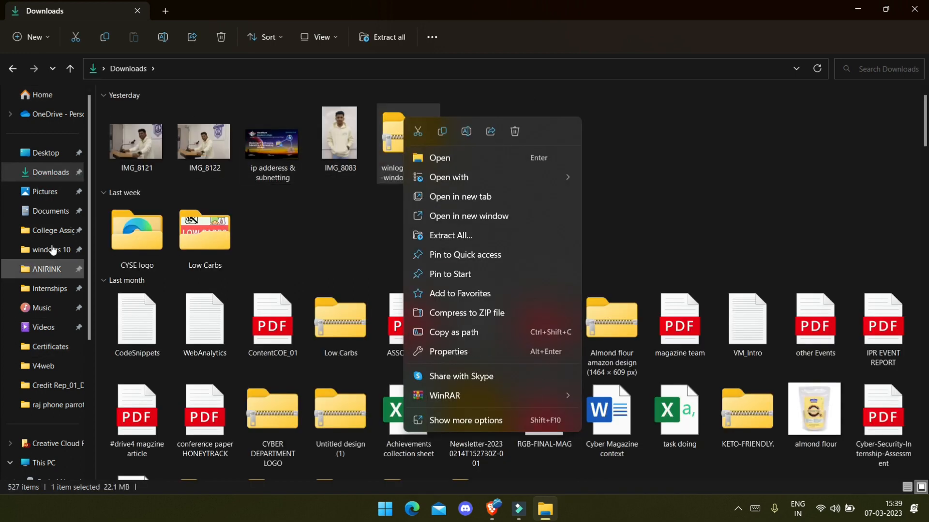
scroll(61, 442, "down", 3)
Step: Copy the C:\Program Files folder path, then return to the Downloads folder
left_click(63, 385)
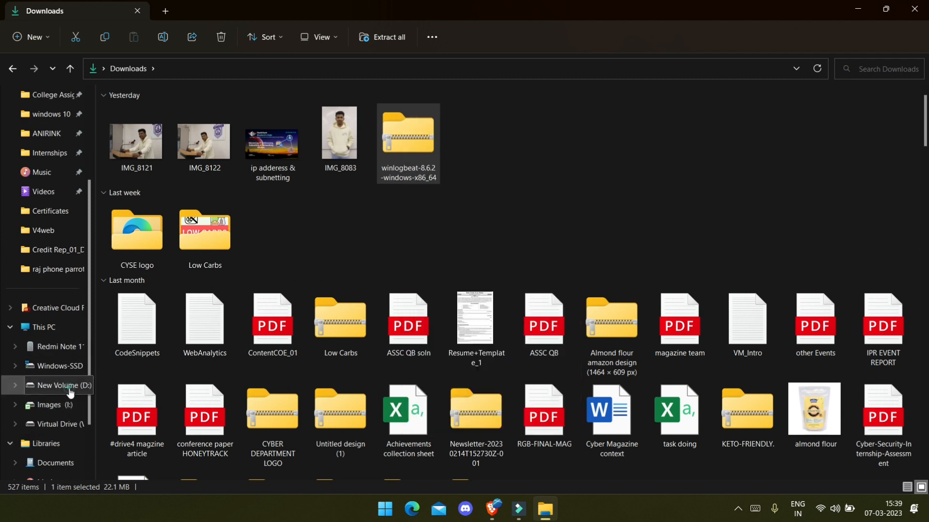
left_click(58, 366)
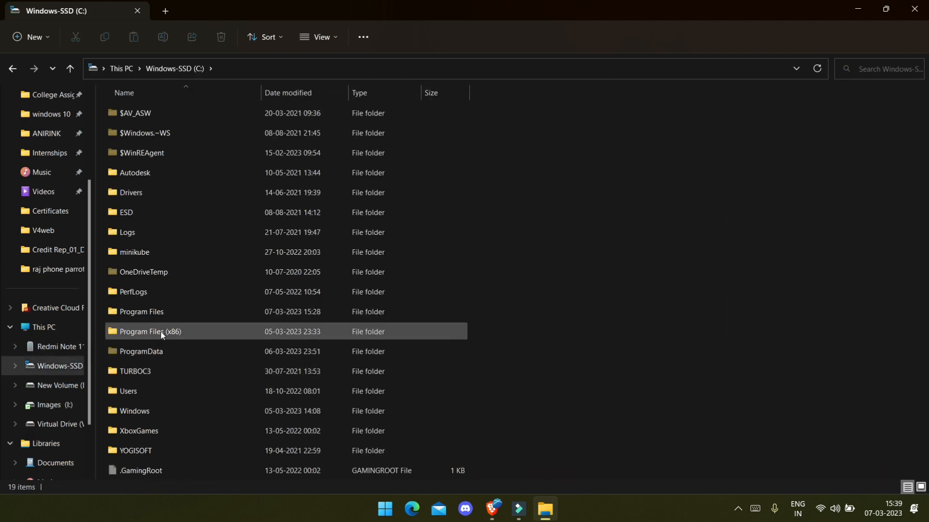
left_click(166, 315)
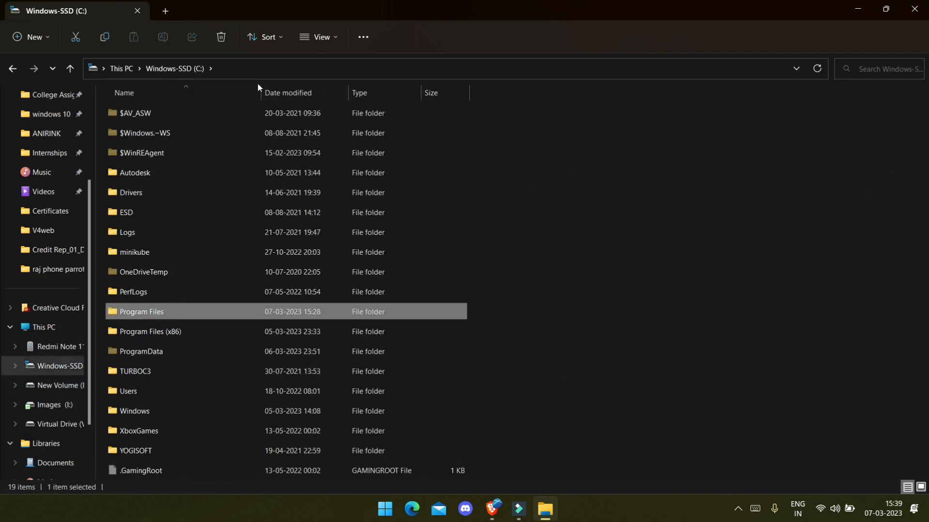
double_click(196, 314)
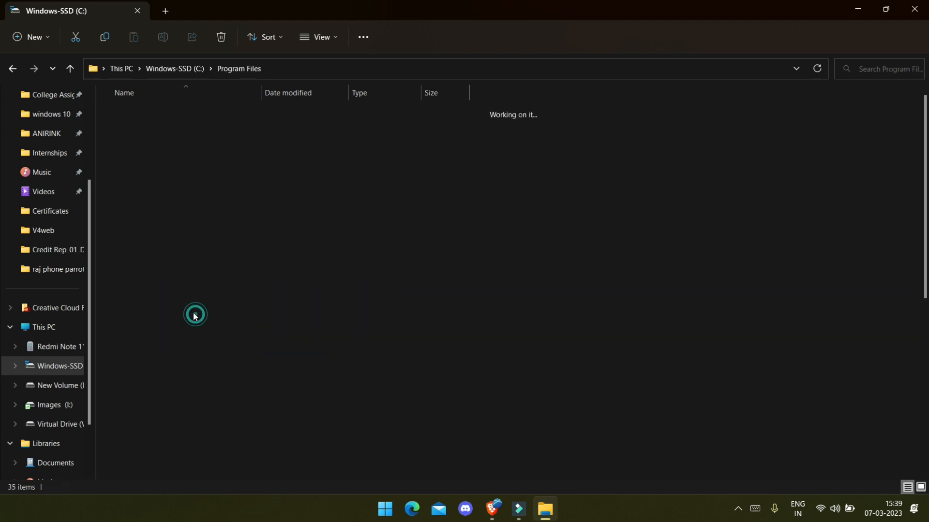
left_click(269, 69)
left_click(316, 71)
key("ctrl+c")
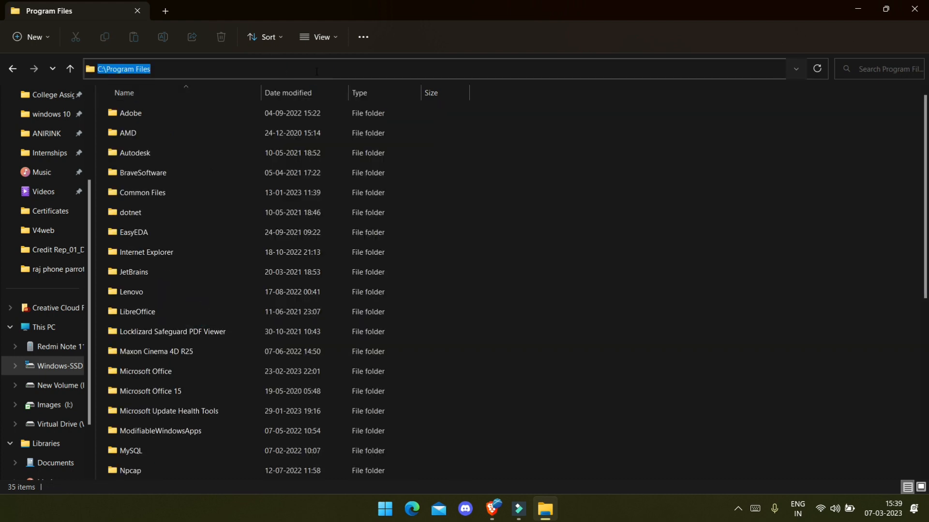
scroll(53, 225, "up", 3)
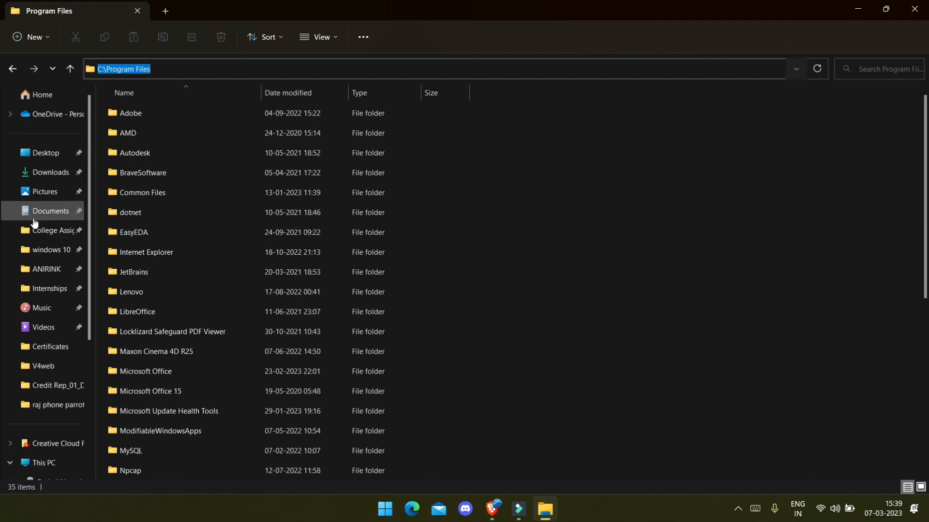
left_click(50, 174)
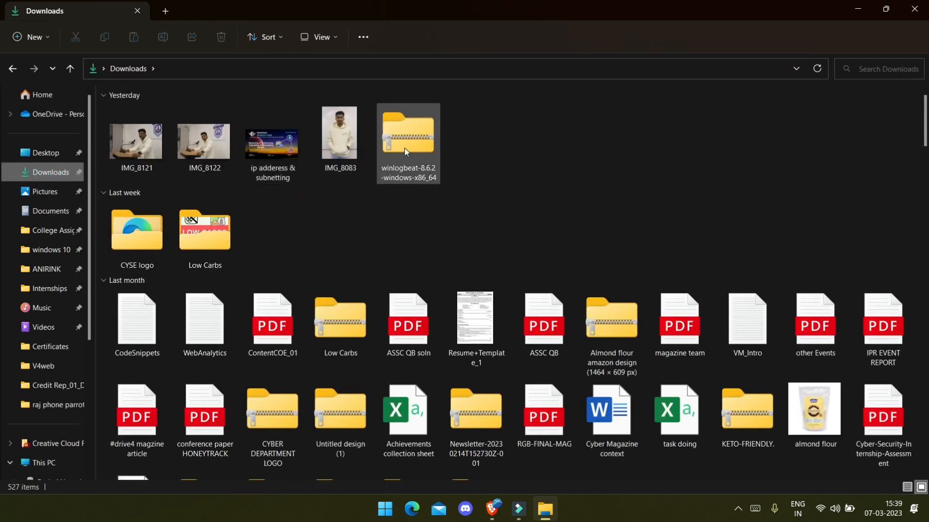
Step: Extract the winlogbeat zip into C:\Program Files, granting administrator permission
right_click(404, 148)
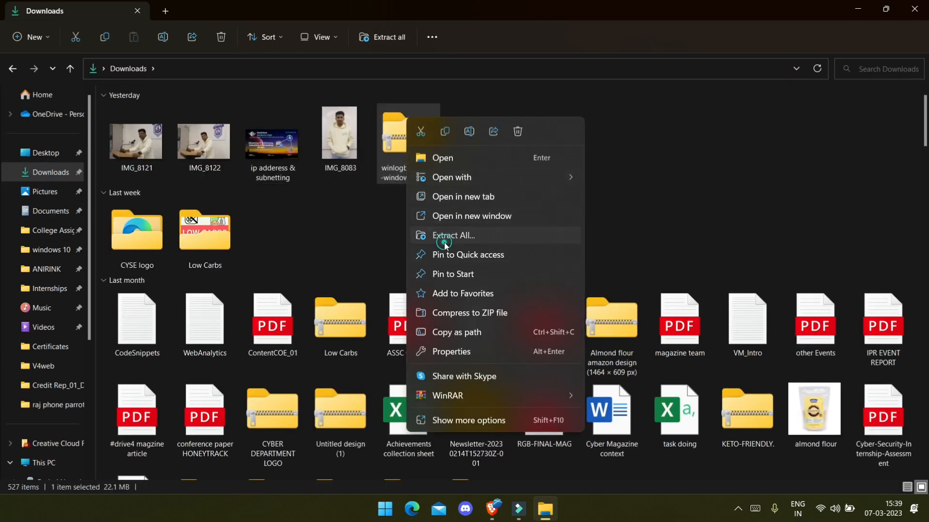
left_click(441, 247)
key("ctrl+v")
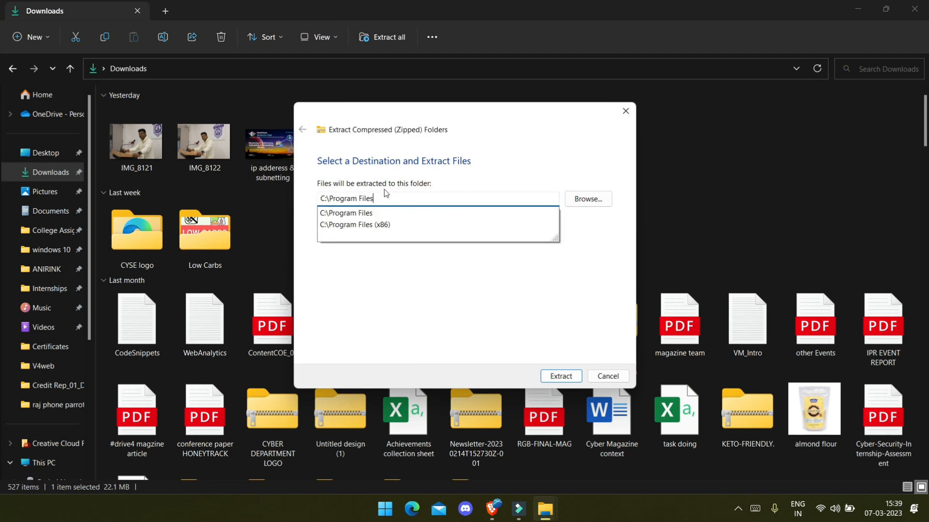
left_click(563, 376)
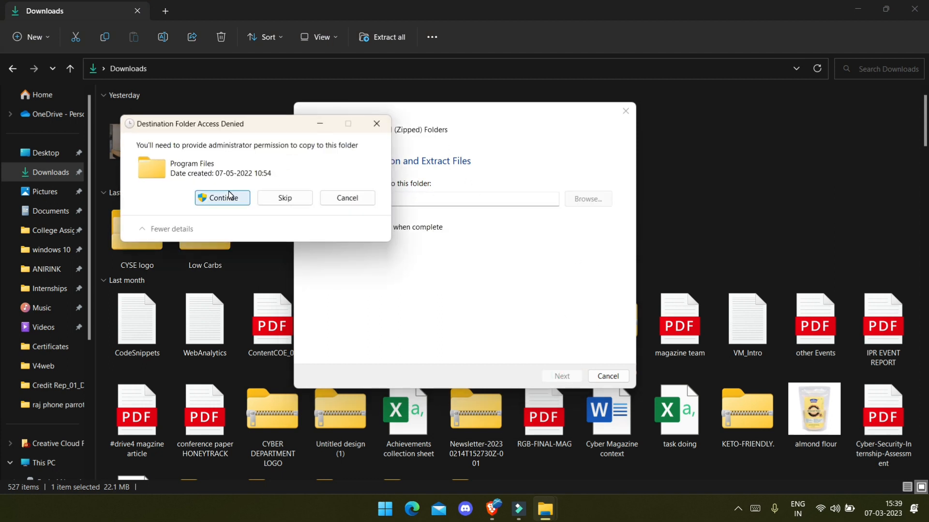
left_click(224, 197)
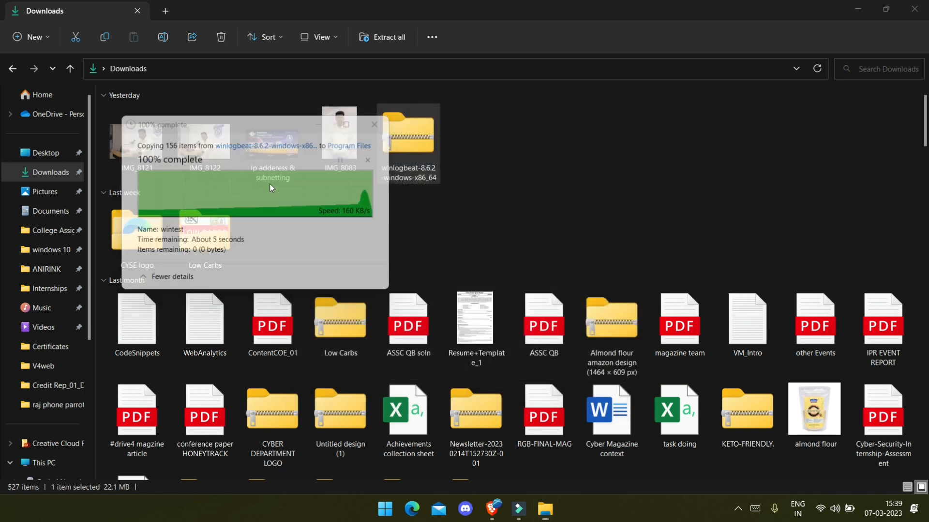
scroll(319, 210, "down", 5)
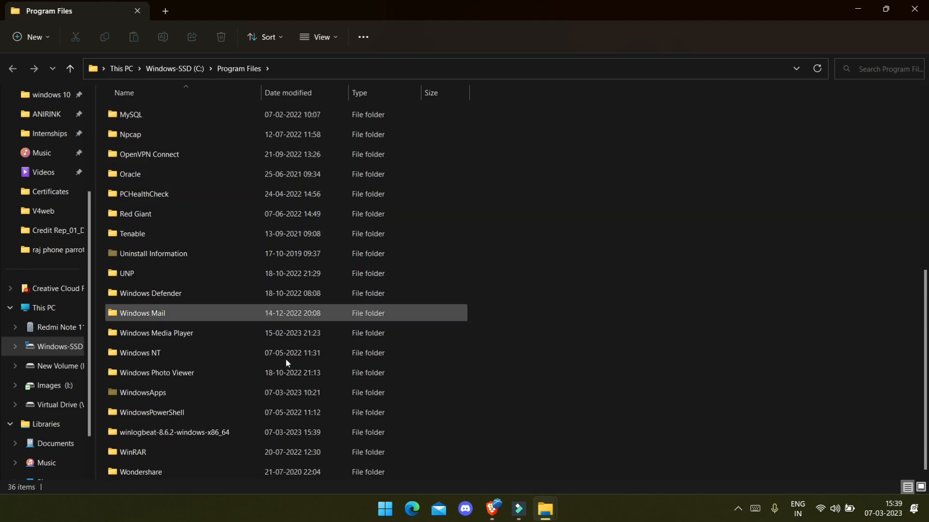
Step: Rename the extracted Program Files folder to winlogbeats with admin permission and open it
double_click(205, 430)
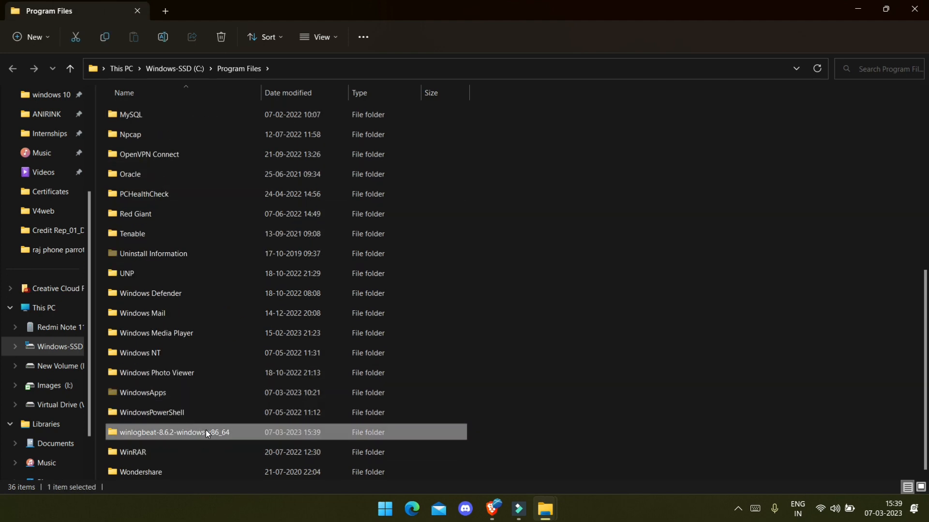
left_click(236, 69)
left_click(170, 473)
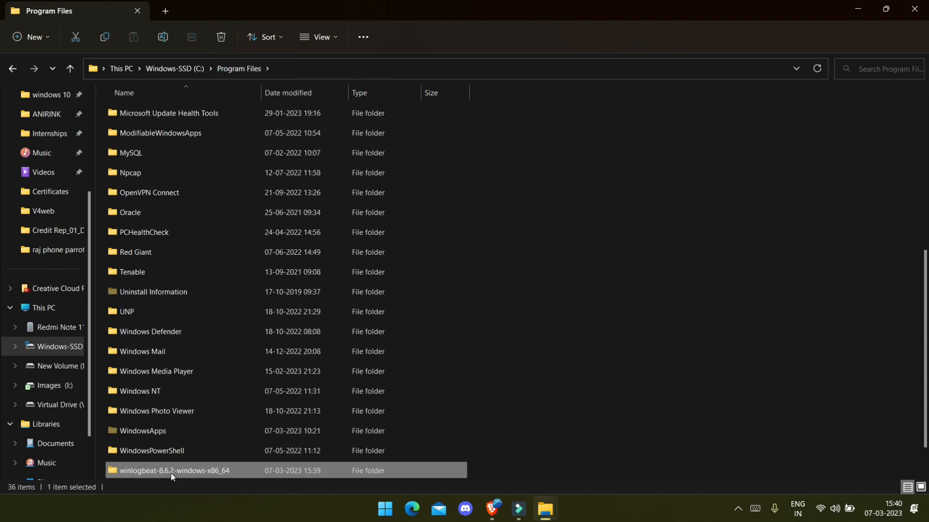
type("winlog")
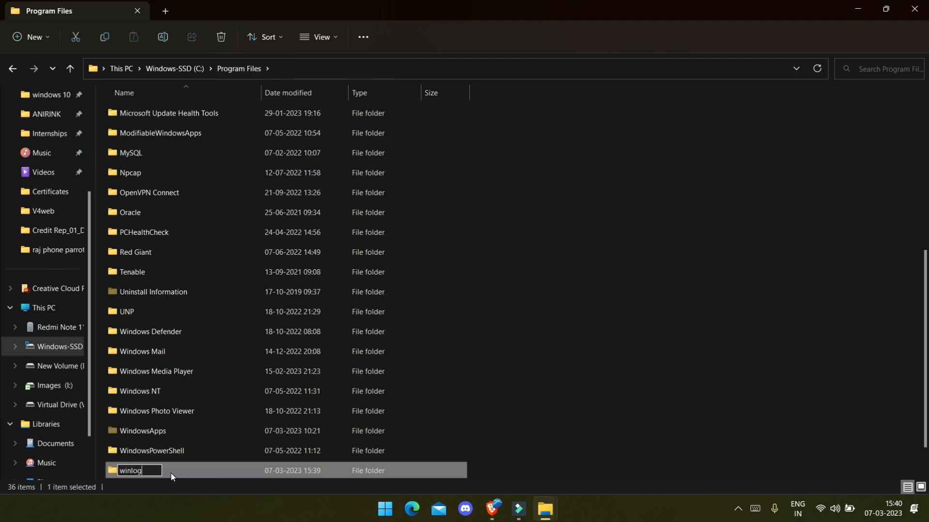
type("beats")
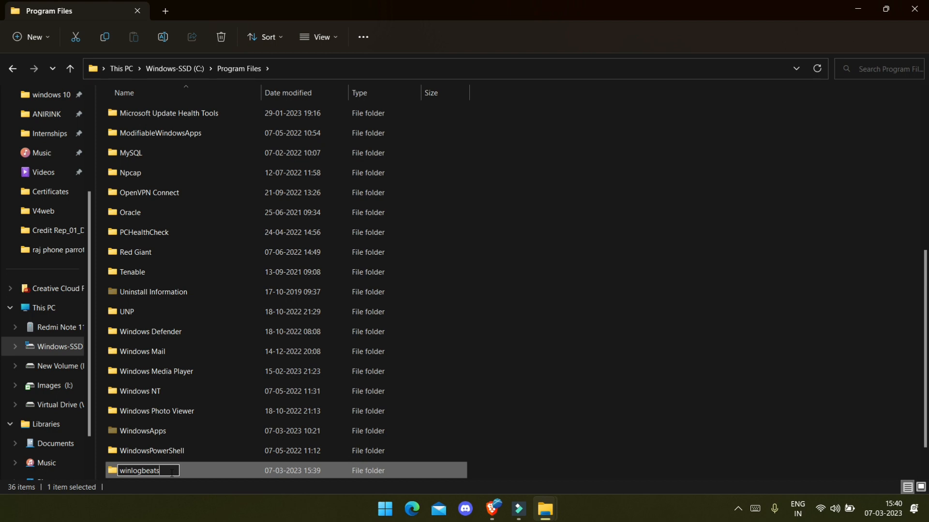
key("Return")
left_click(443, 298)
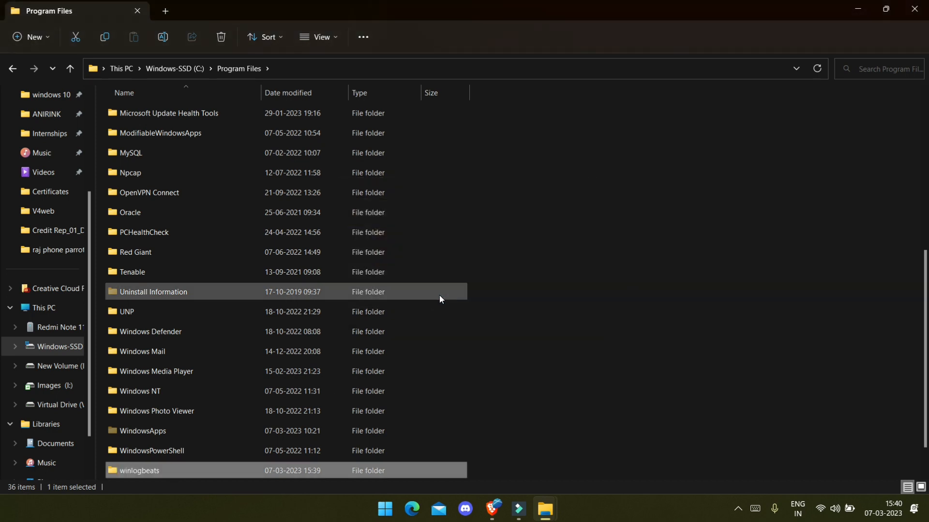
scroll(317, 347, "down", 1)
double_click(224, 432)
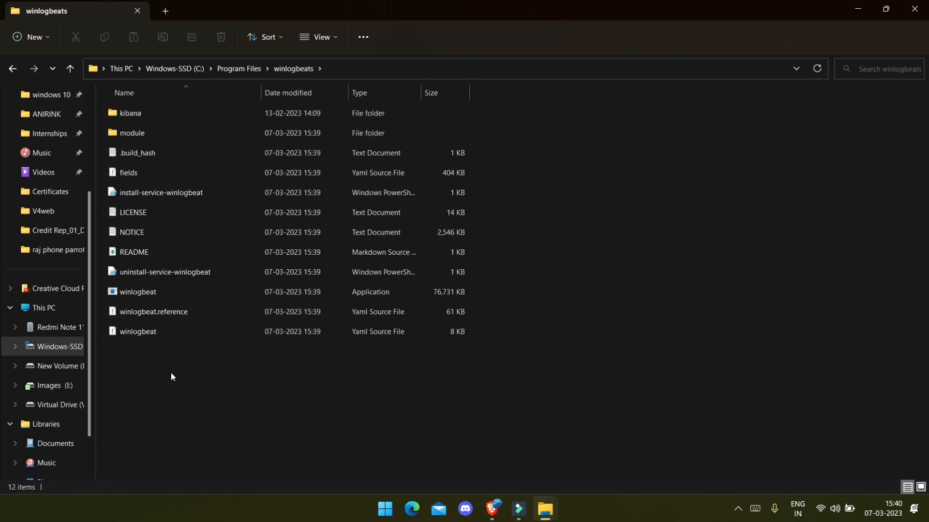
Step: Open winlogbeat.yml in VS Code, clear away the Explorer windows and reposition the editor
double_click(327, 327)
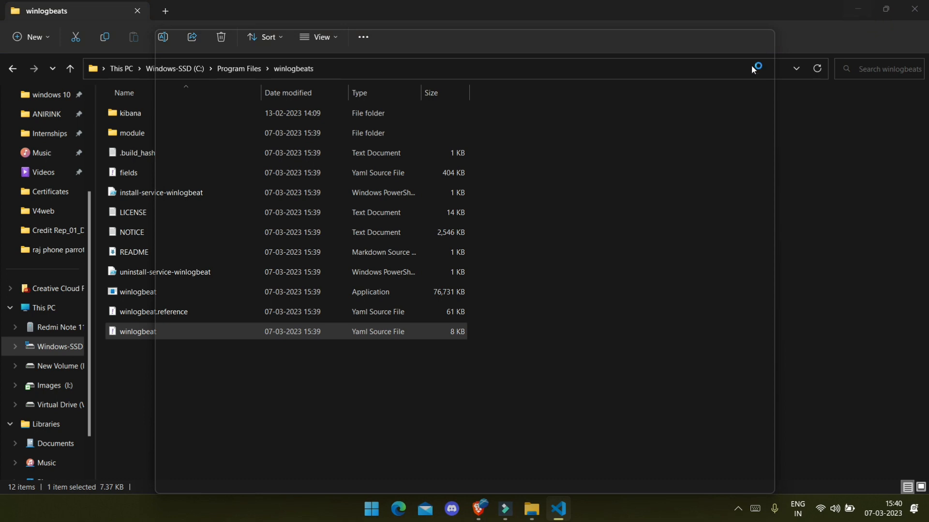
left_click(857, 11)
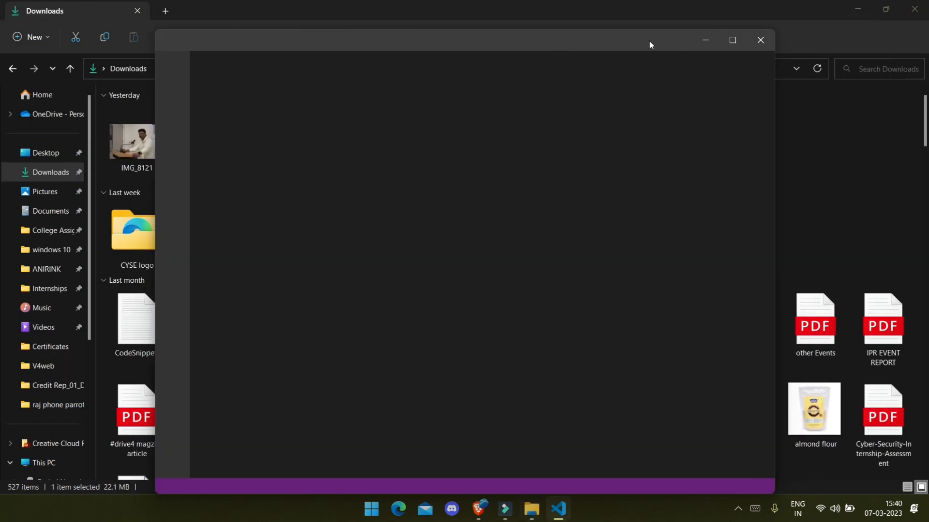
left_click(910, 6)
left_click_drag(513, 32, 617, 46)
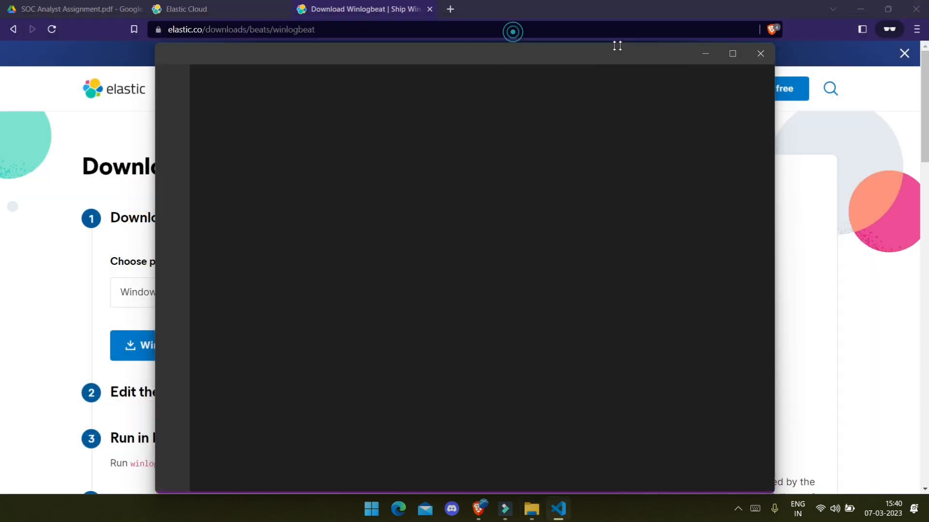
left_click_drag(524, 57, 626, 56)
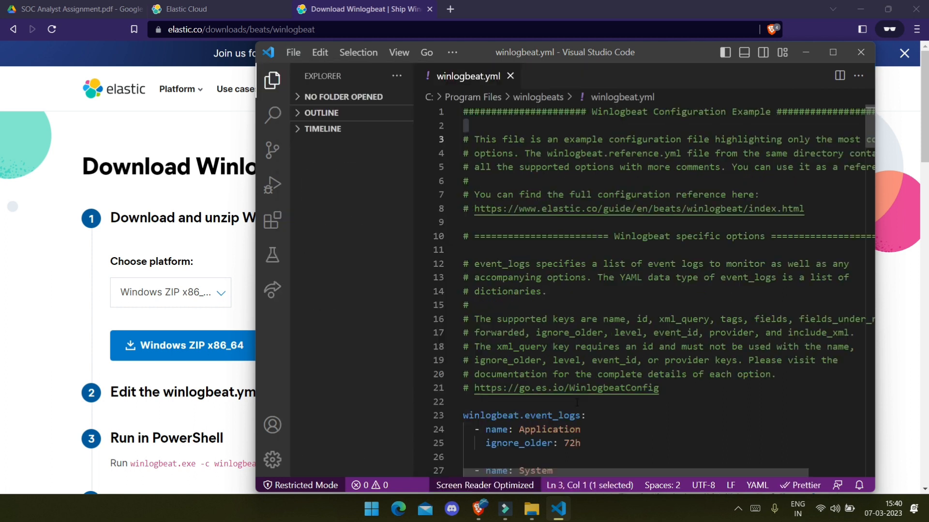
key("super")
Step: Launch Notepad, minimize VS Code and move Notepad to the right
type("notepad")
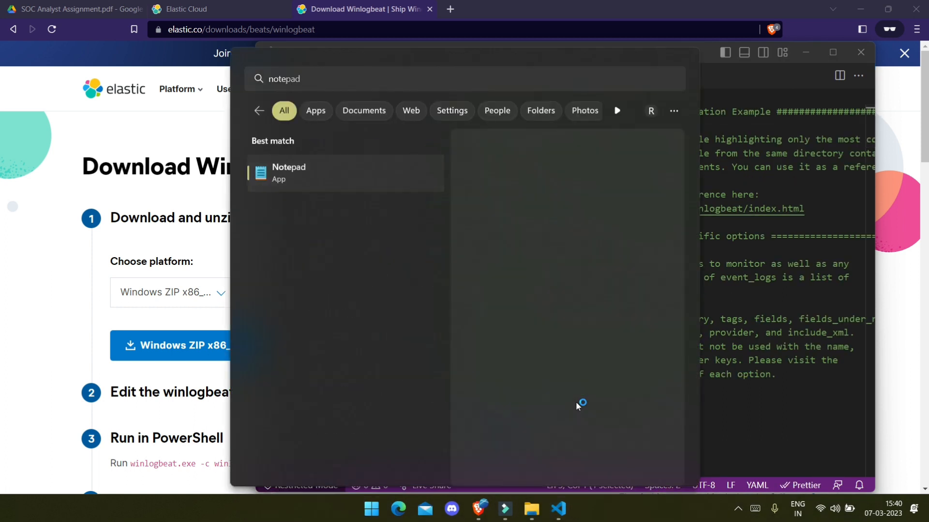
key("Return")
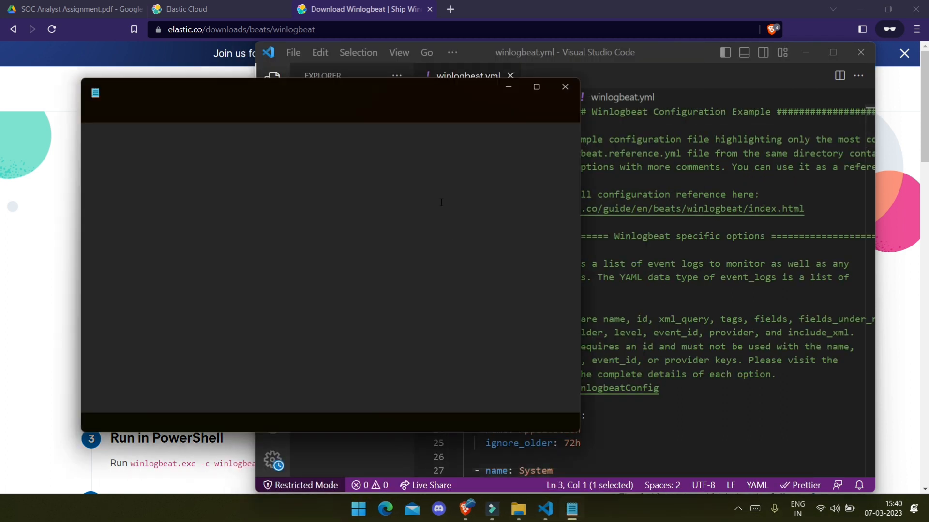
left_click(807, 58)
left_click(807, 52)
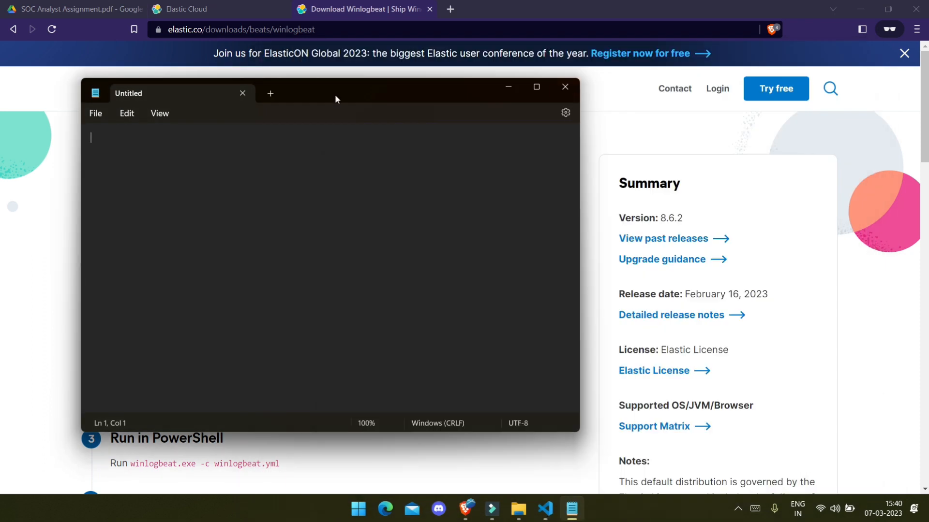
left_click_drag(335, 94, 501, 100)
Step: Open the CyberNX task 1 deployment overview in Elastic Cloud and dismiss its tour popup
left_click(184, 9)
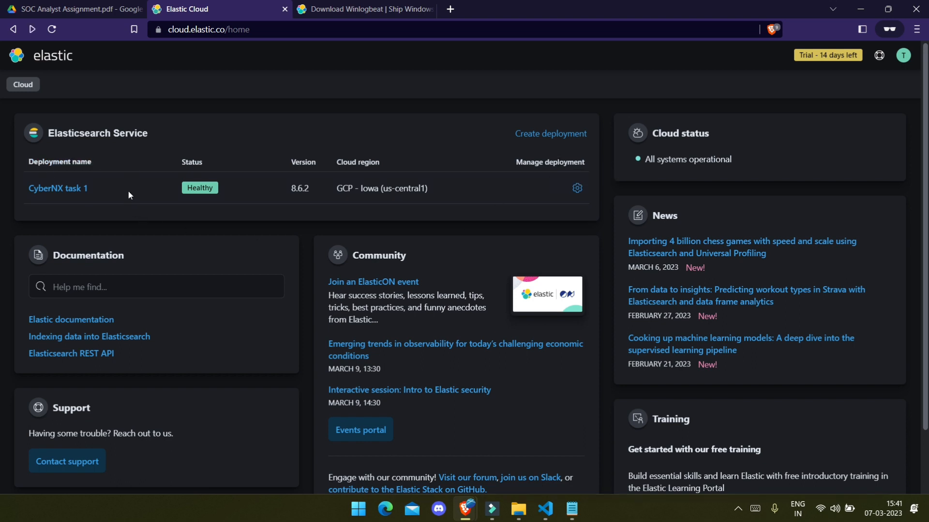
scroll(251, 263, "down", 2)
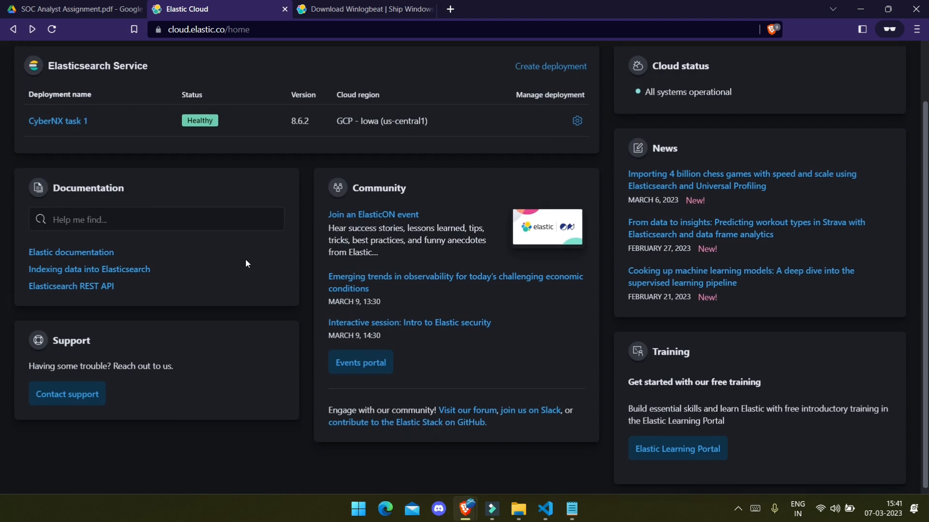
scroll(245, 263, "up", 2)
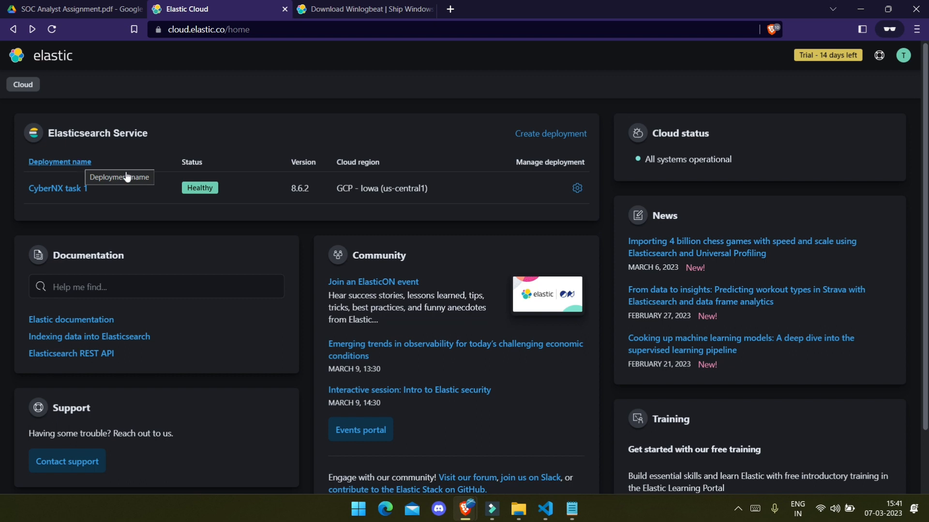
left_click(577, 189)
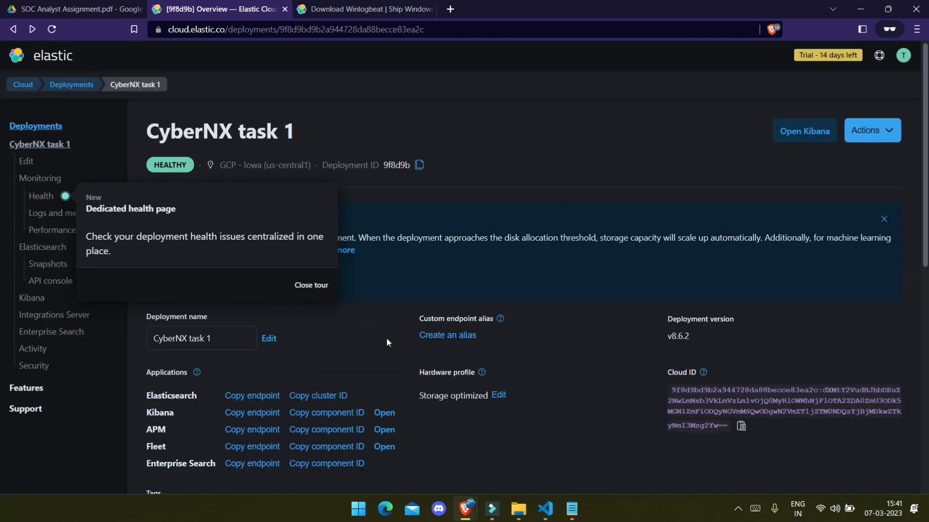
left_click(313, 287)
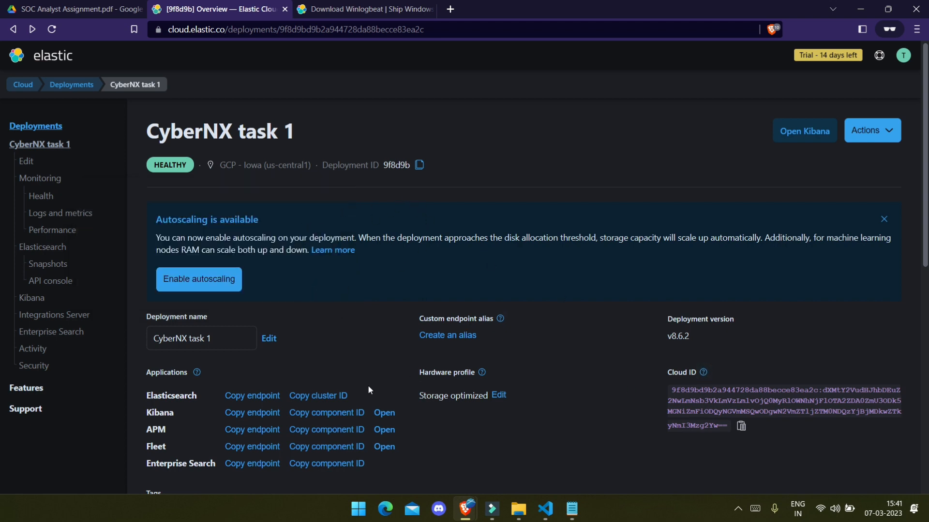
Step: Paste the Elasticsearch and Kibana endpoints into Notepad as 'elastic search -' and 'kibana -' lines
left_click(249, 398)
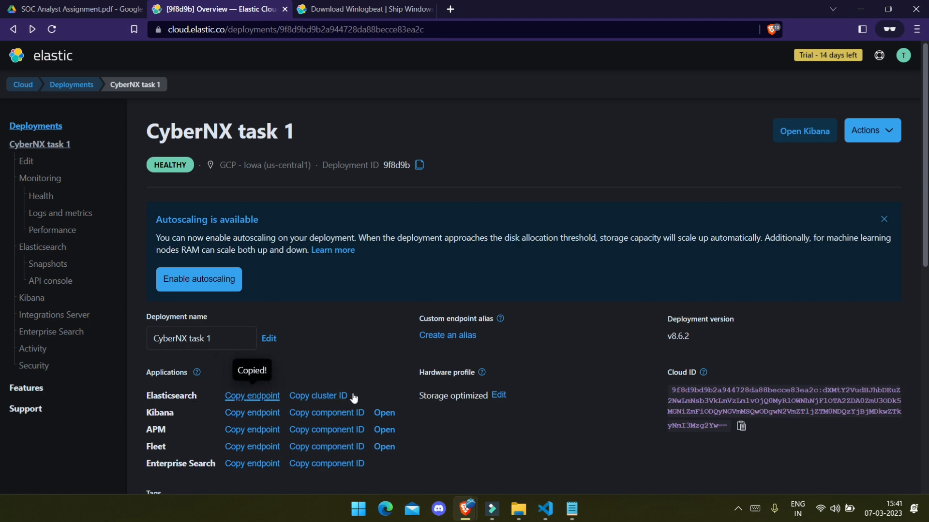
left_click(572, 509)
type("e")
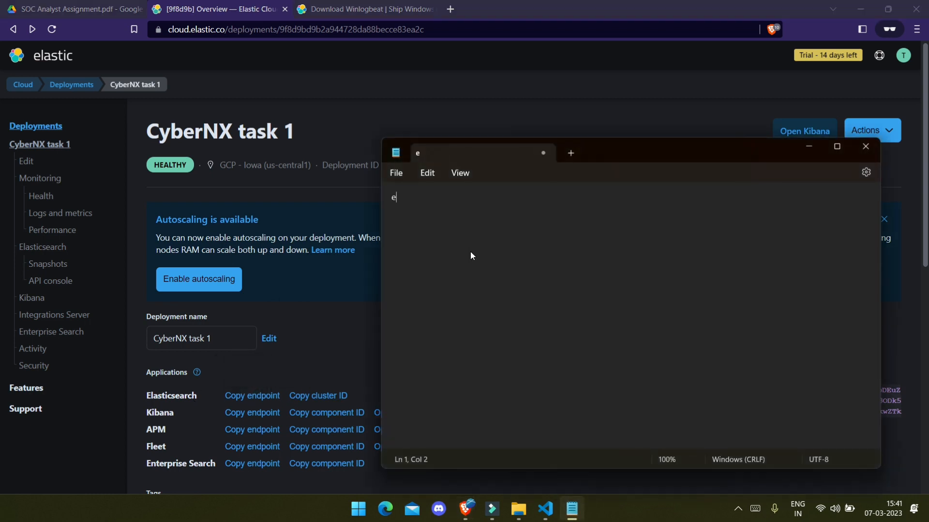
type("lastic search -")
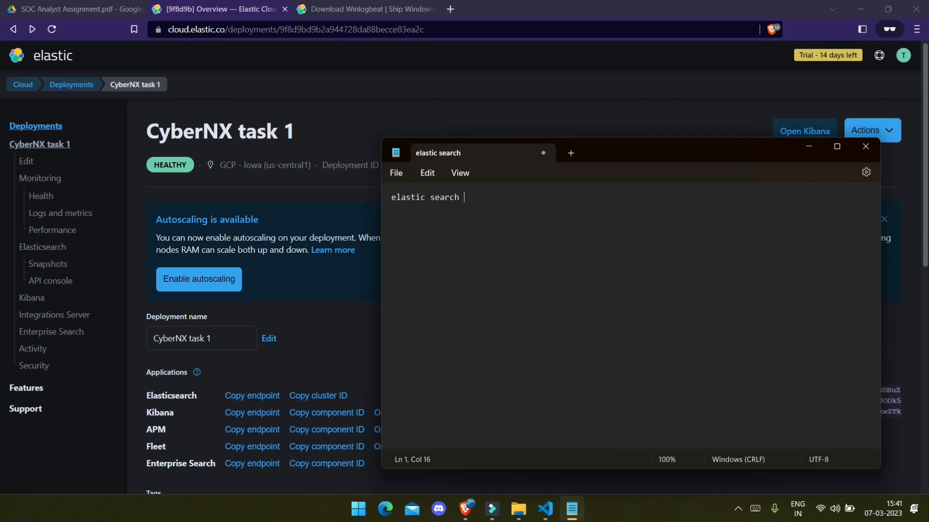
key("ctrl+v")
key("Return")
key("Return")
left_click(252, 412)
left_click(571, 509)
type("kibana -")
key("ctrl+v")
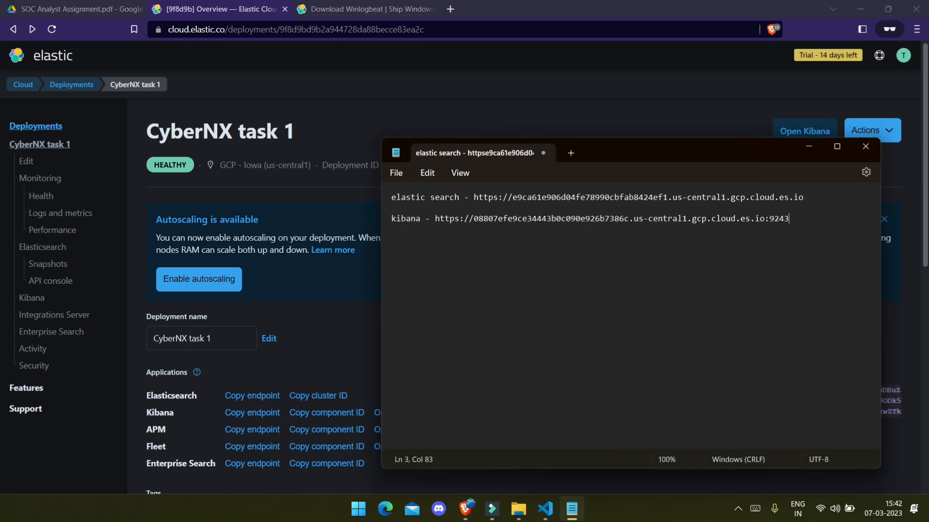
Step: Add the deployment's Cloud ID to the notes under a 'cloud id -' label
left_click(809, 146)
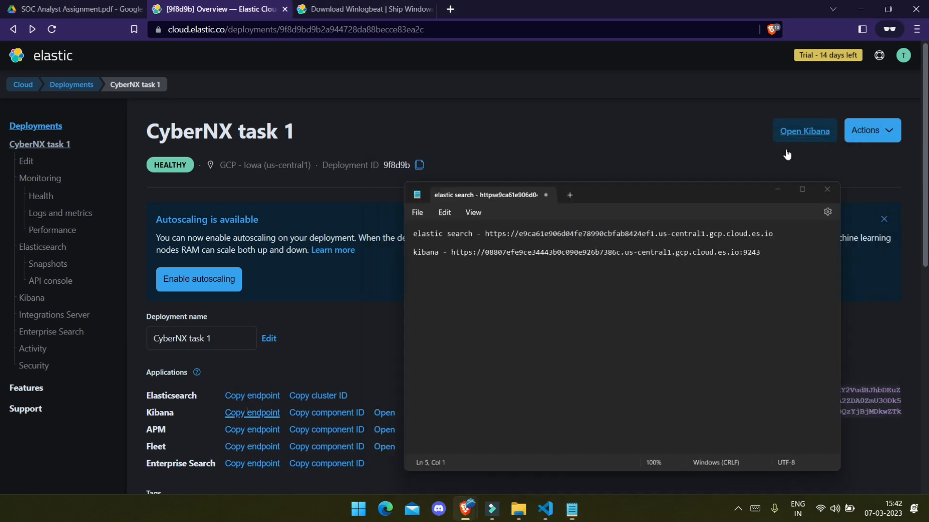
left_click(741, 426)
left_click(572, 509)
type("cloud id -")
key("ctrl+v")
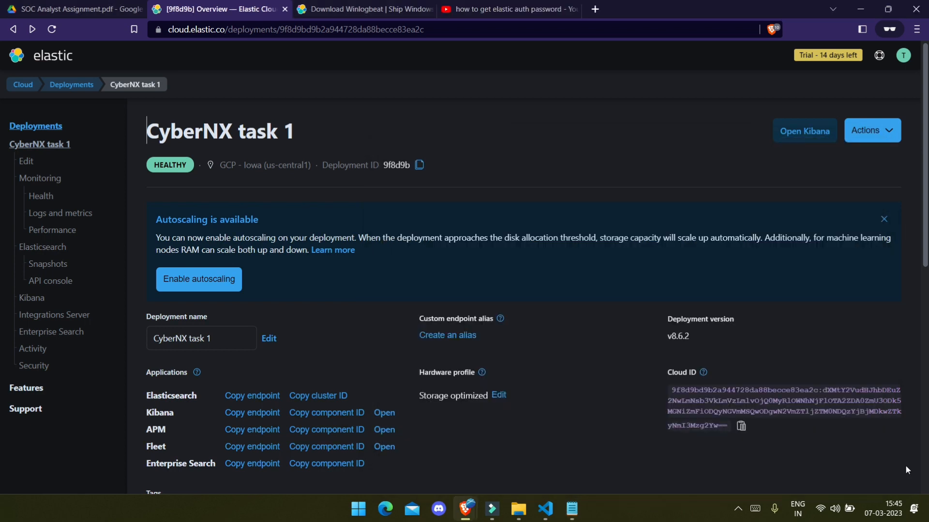
Step: Reset the elastic user's password from the deployment's Actions menu and copy the new password
scroll(322, 328, "down", 1)
scroll(323, 331, "up", 1)
left_click(886, 130)
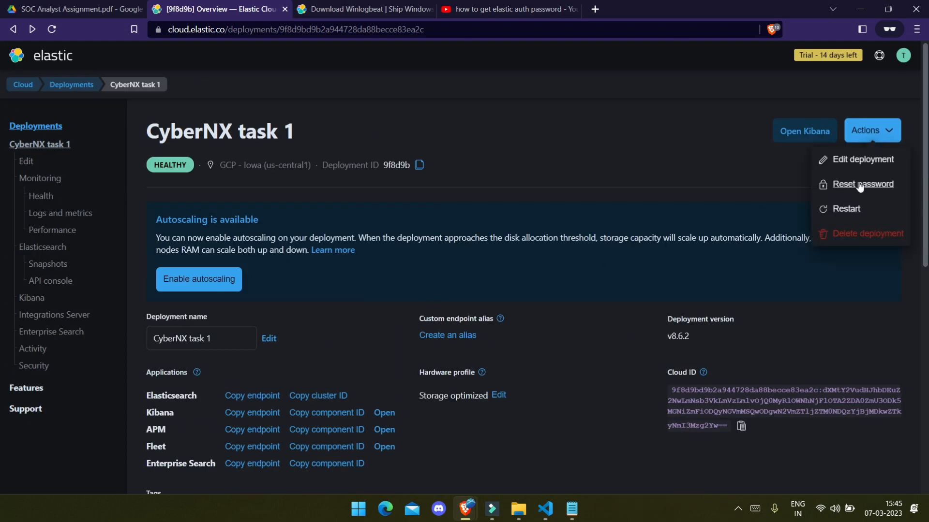
left_click(861, 184)
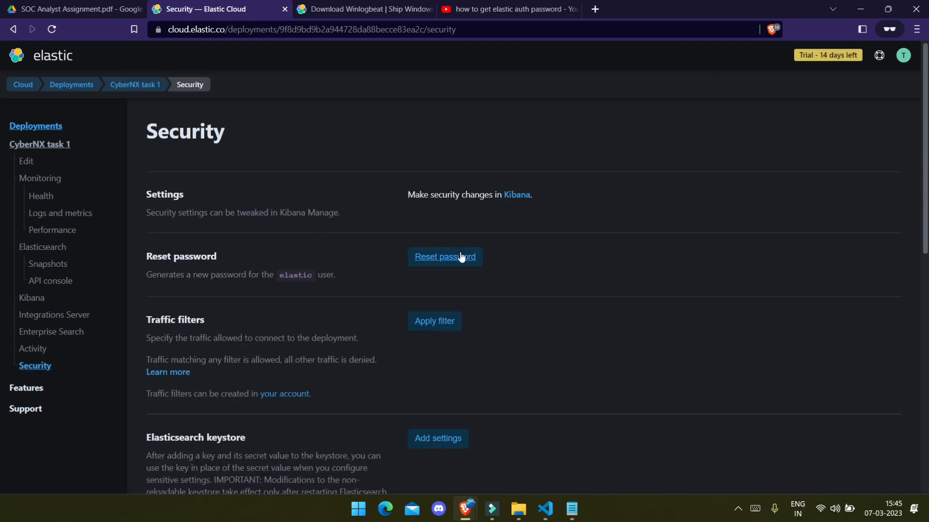
left_click(460, 256)
left_click(555, 262)
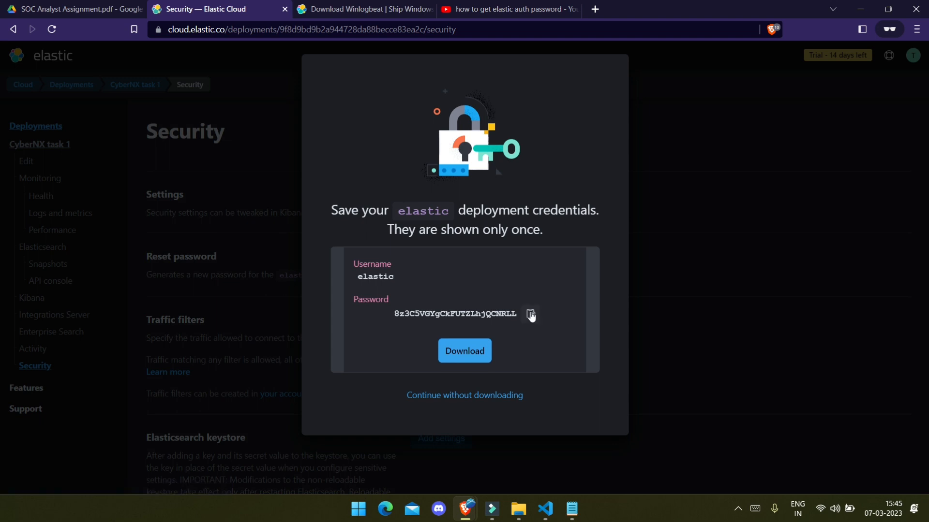
left_click(531, 315)
Step: Add the username elastic and the new password on a new line in the notes
left_click(572, 509)
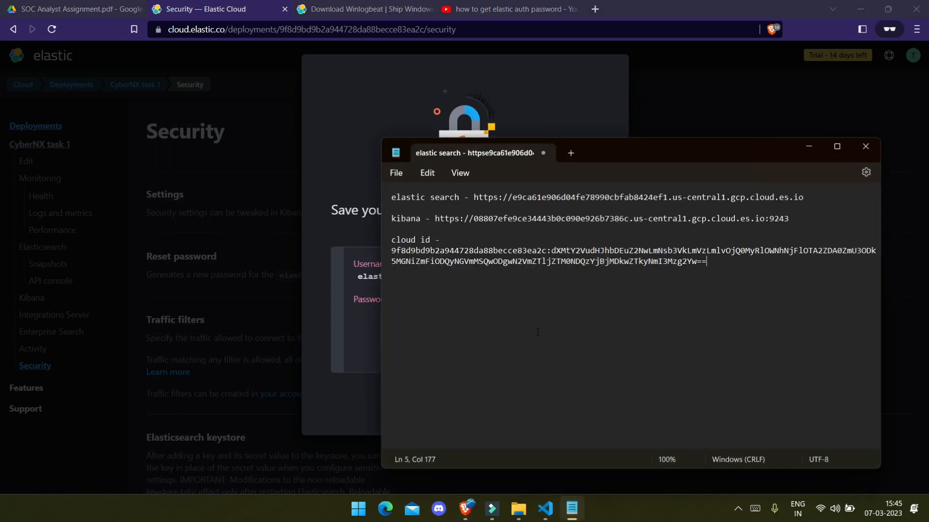
left_click(737, 277)
key("Return")
type("username - elastic pass")
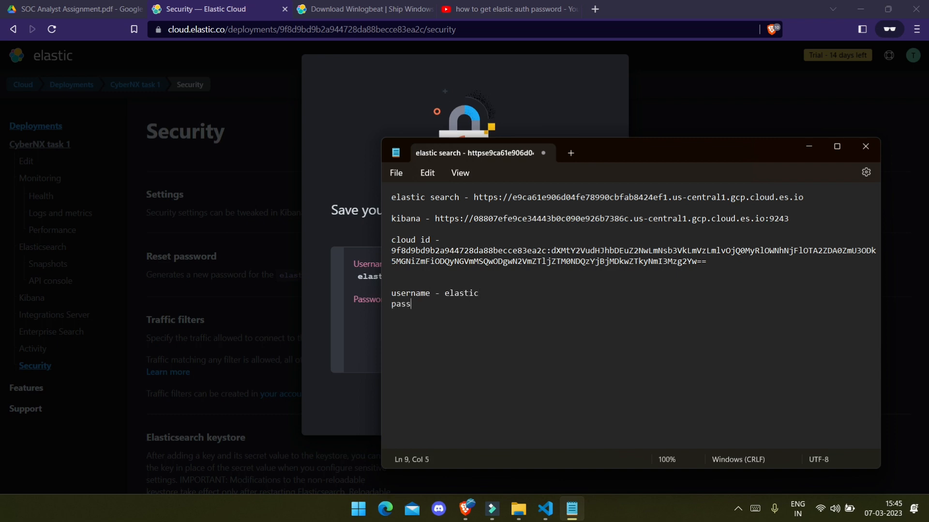
type("word -")
key("ctrl+v")
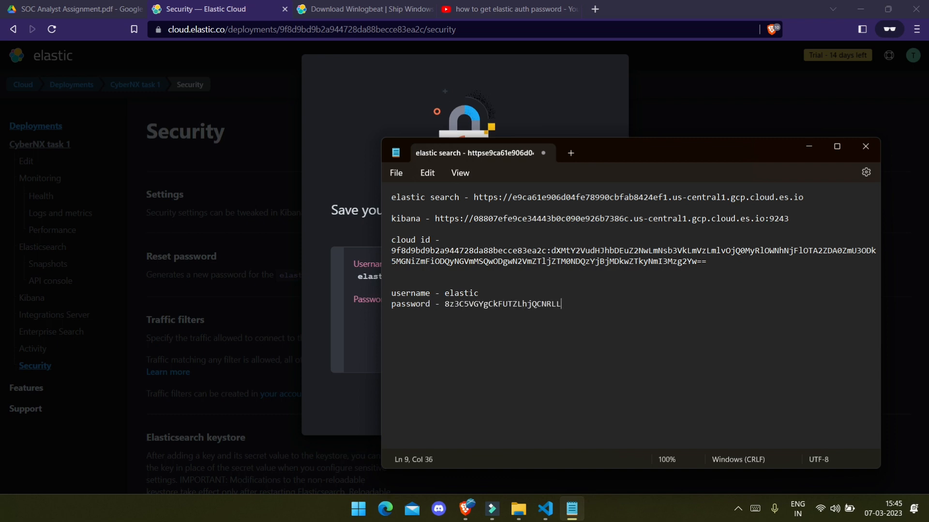
Step: Close the credentials dialog and return to the deployment overview
left_click(808, 146)
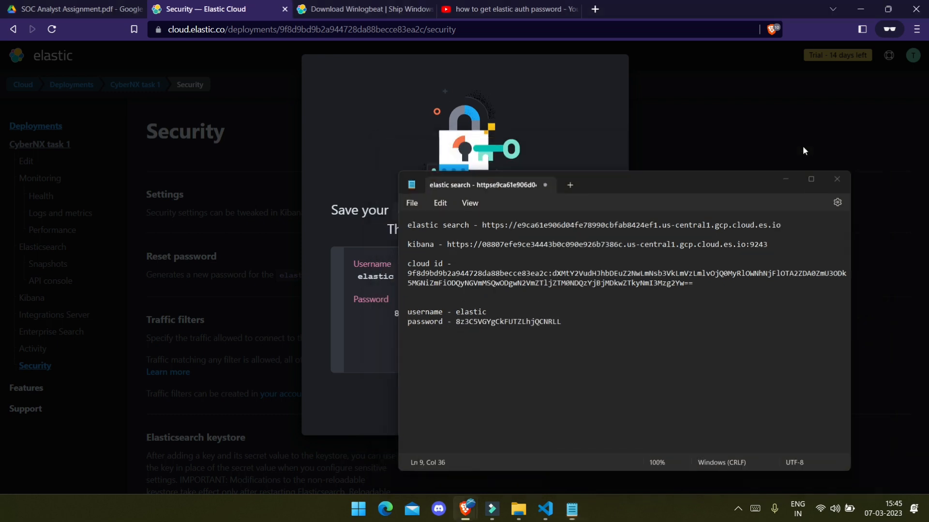
left_click(427, 395)
scroll(295, 279, "down", 10)
scroll(298, 278, "up", 10)
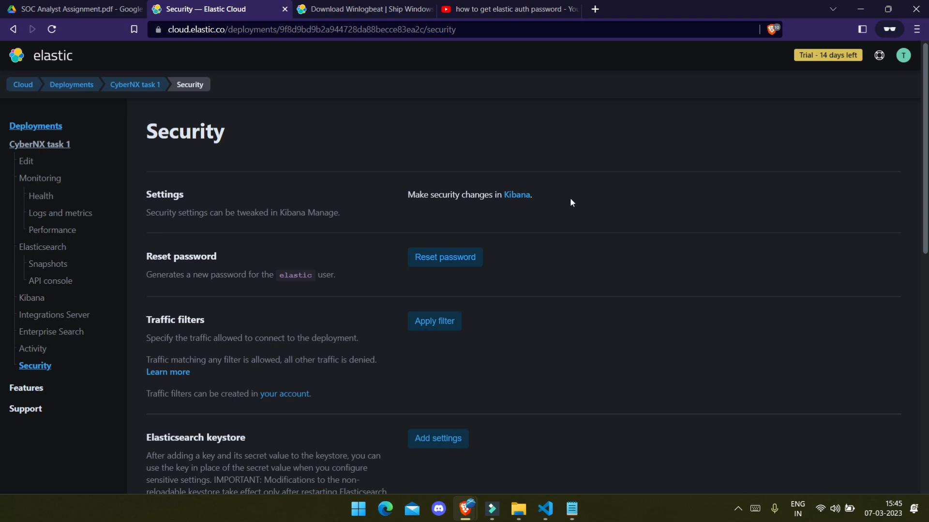
scroll(533, 250, "down", 10)
scroll(532, 253, "up", 10)
left_click(13, 29)
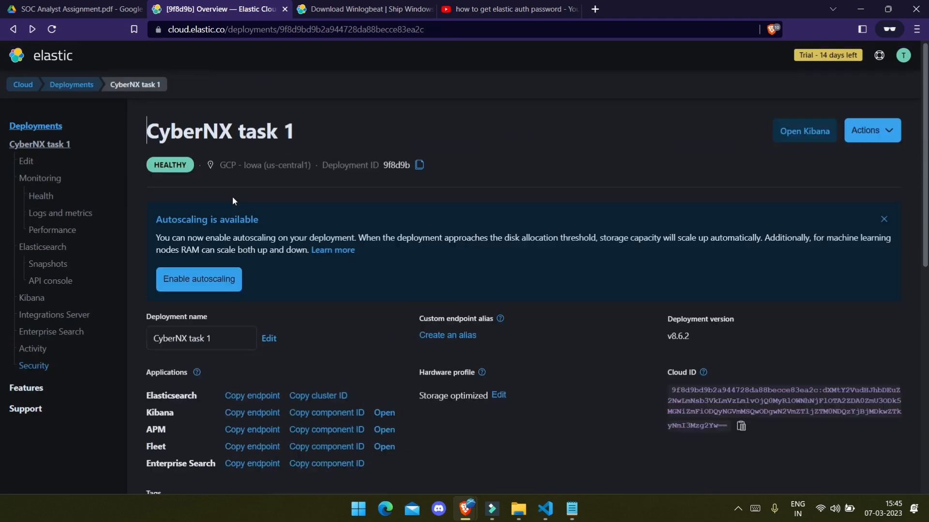
scroll(464, 293, "down", 5)
scroll(464, 293, "up", 5)
left_click(571, 509)
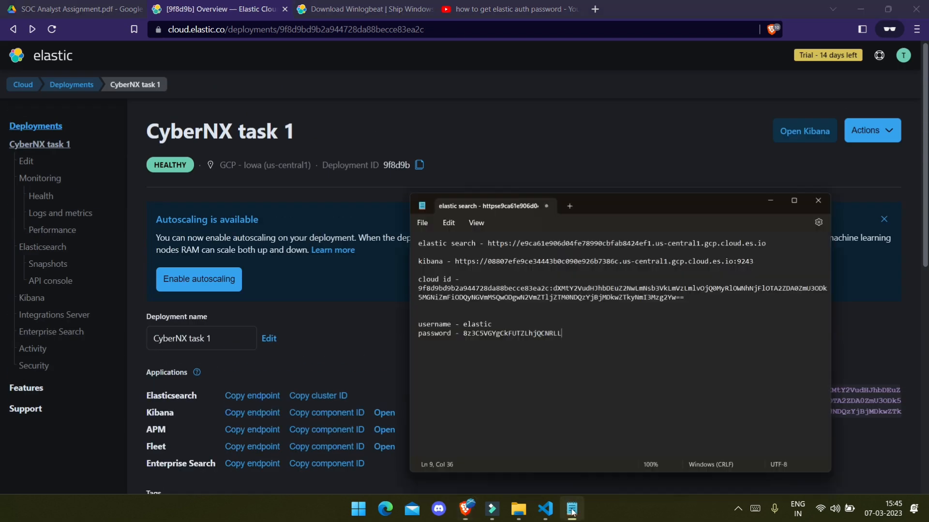
key("ctrl+a")
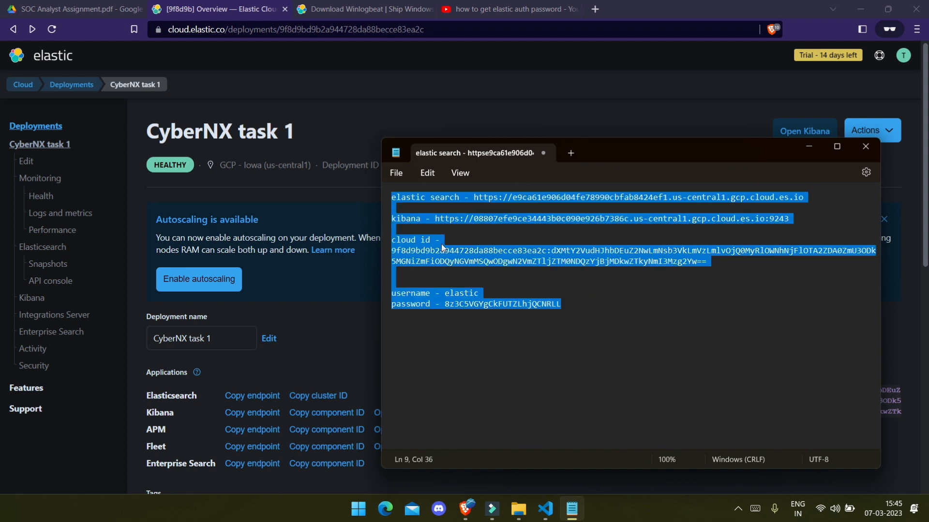
left_click(570, 303)
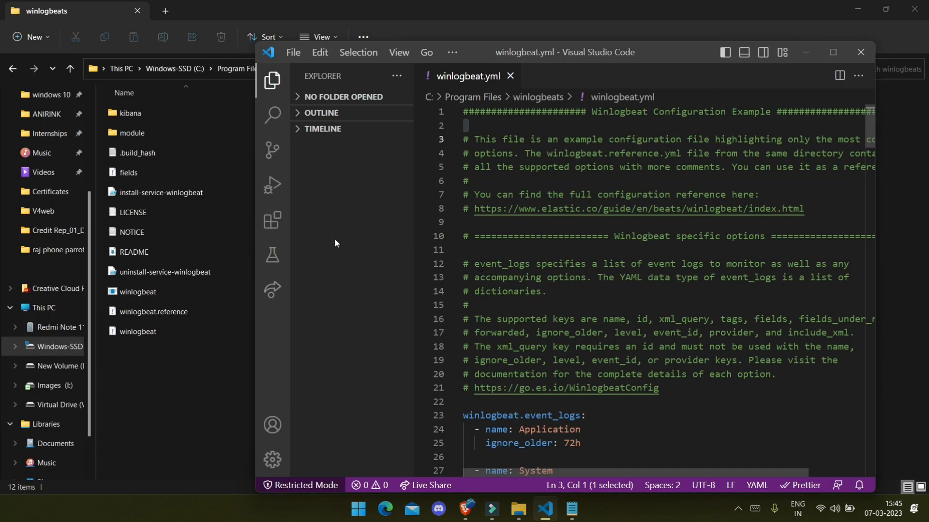
Step: Hide the Explorer sidebar and make line 69 an uncommented setup.dashboards.enabled: true
left_click(272, 80)
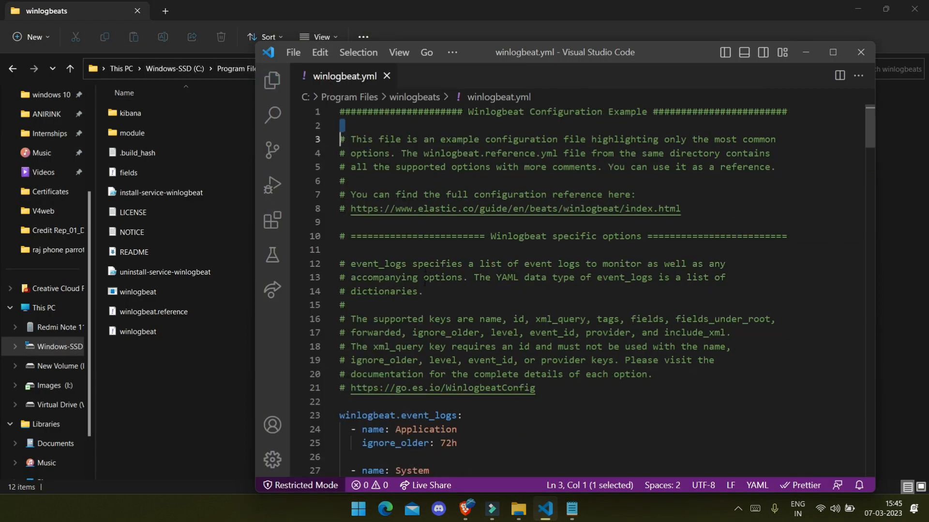
scroll(424, 282, "down", 10)
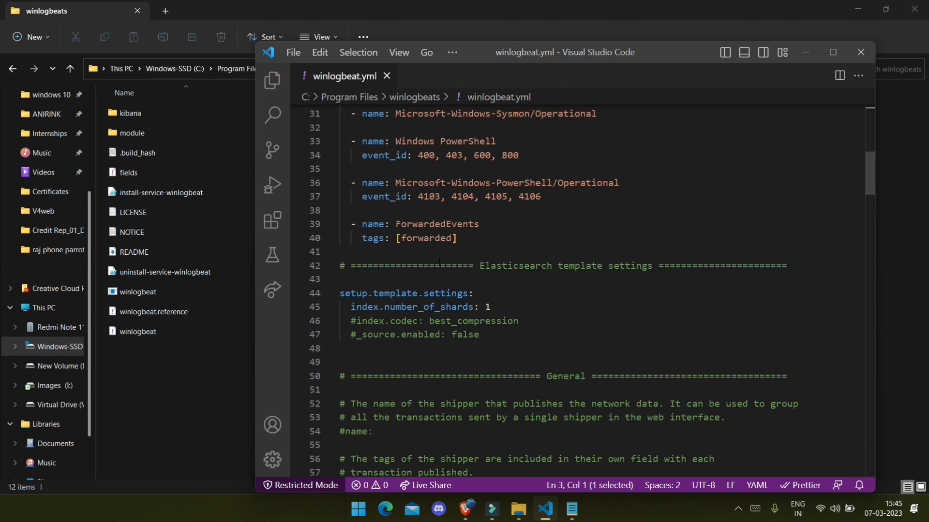
scroll(439, 262, "down", 5)
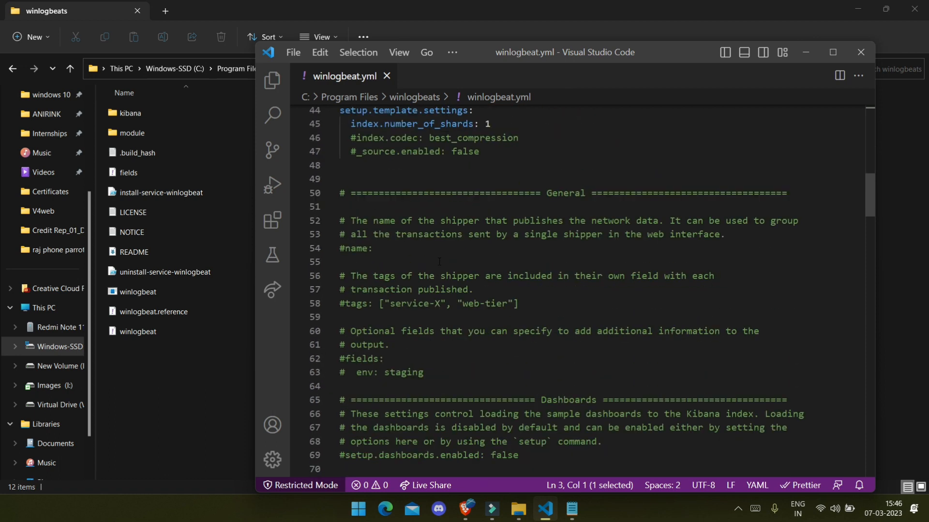
scroll(439, 261, "down", 4)
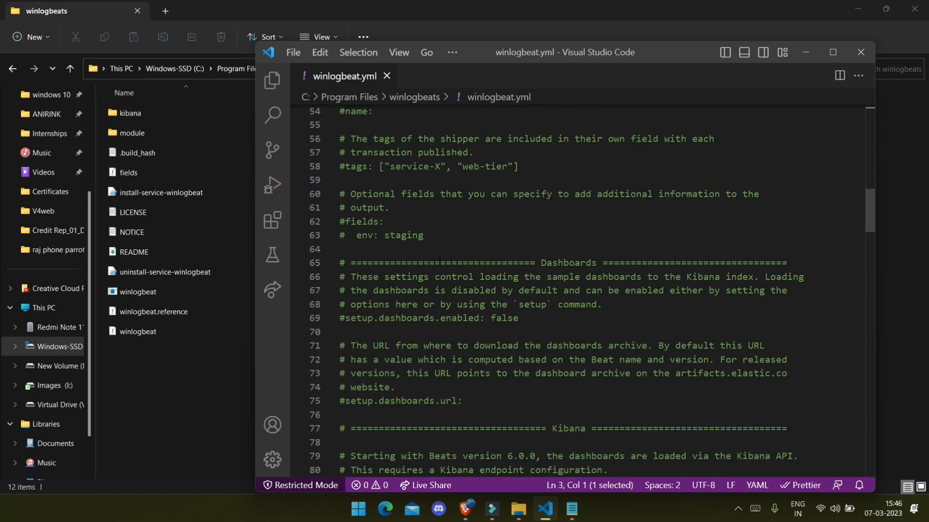
scroll(439, 261, "up", 2)
scroll(438, 262, "up", 2)
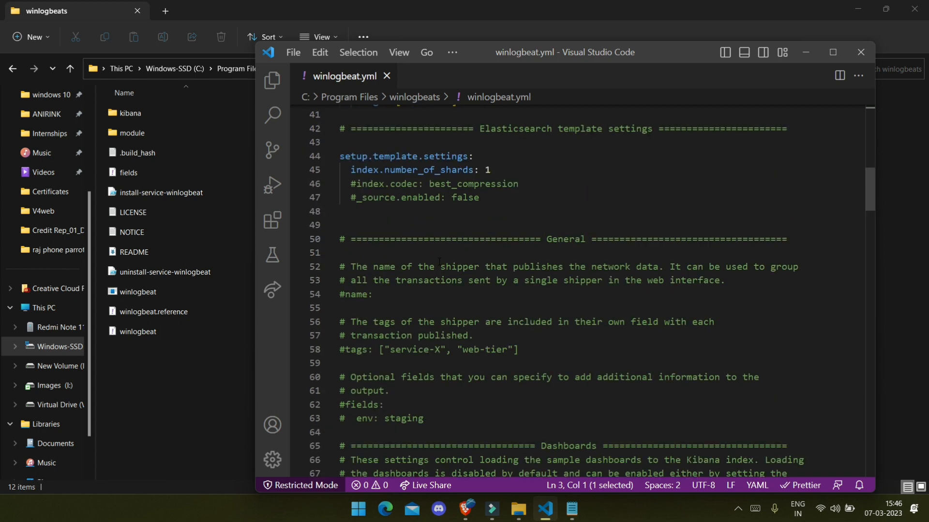
scroll(439, 262, "down", 2)
scroll(439, 262, "down", 4)
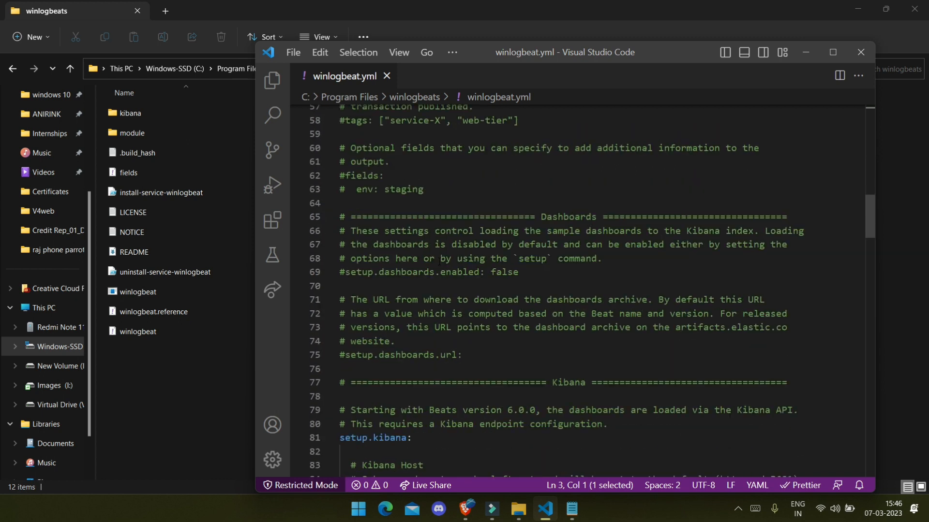
scroll(439, 262, "up", 1)
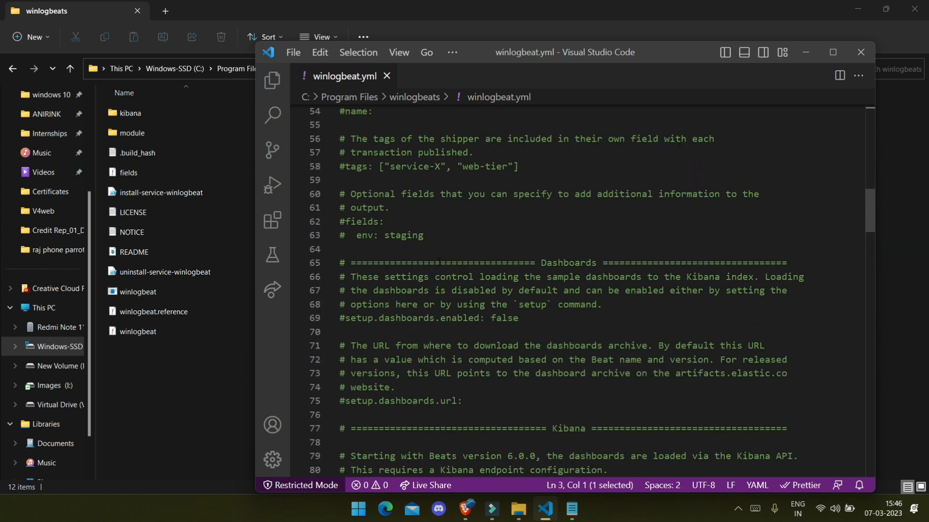
left_click(529, 319)
double_click(528, 318)
key("ctrl+/")
key("BackSpace")
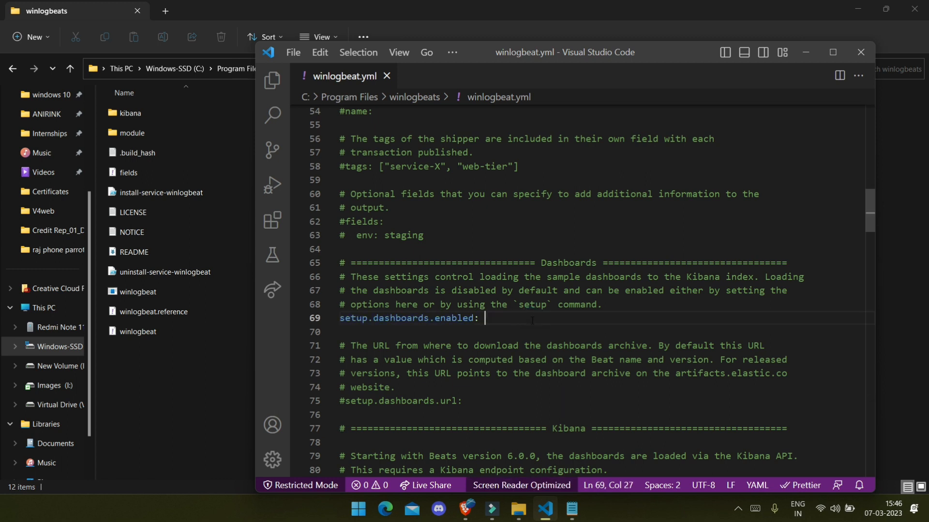
type("true")
Step: Attempt to save winlogbeat.yml and dismiss the save-failed notification
key("ctrl+s")
scroll(532, 321, "down", 1)
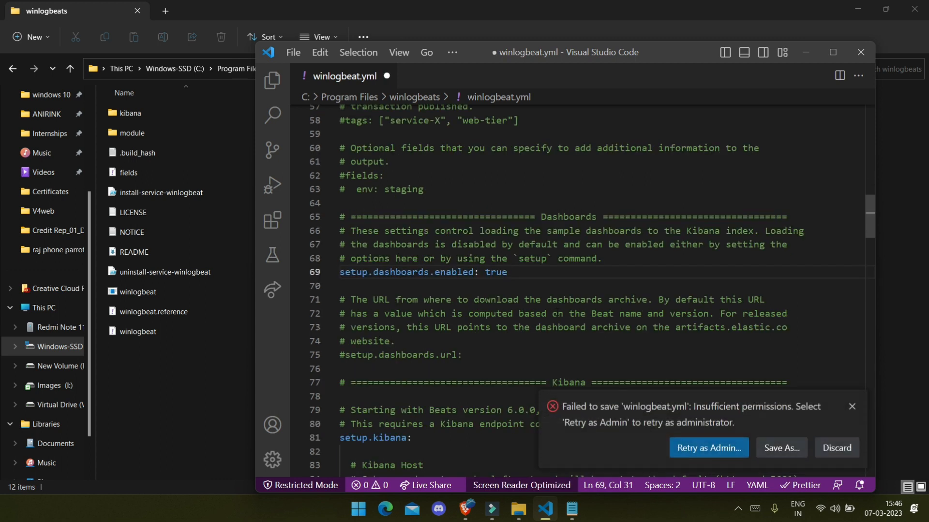
left_click(851, 408)
scroll(487, 318, "down", 3)
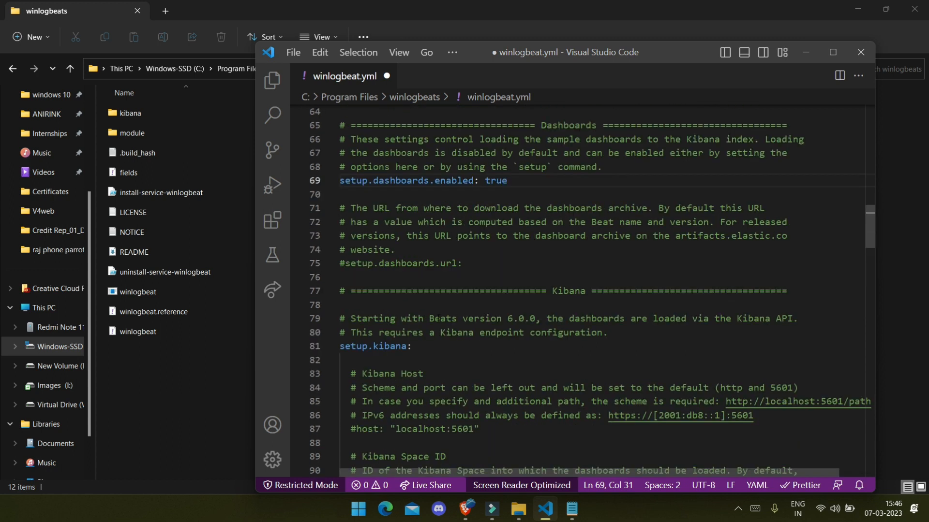
Step: Uncomment the setup.kibana host setting on line 87
scroll(438, 318, "down", 1)
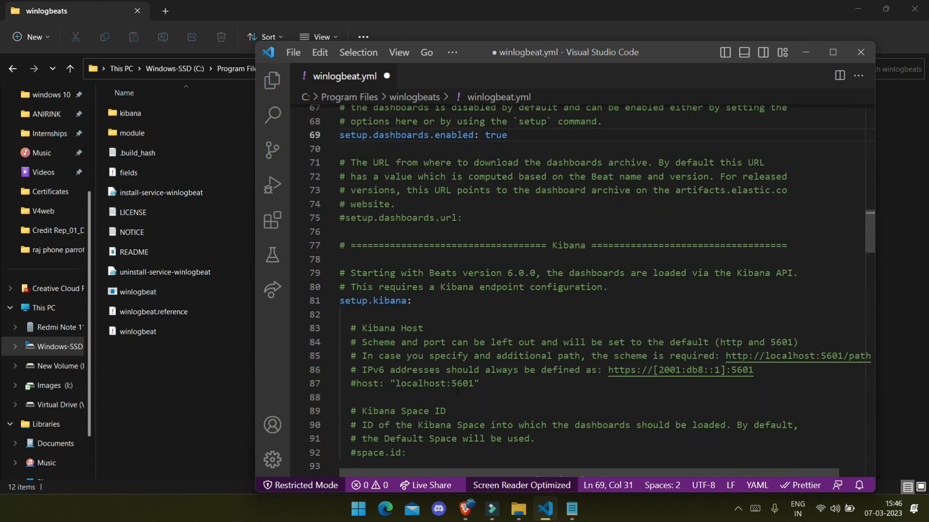
double_click(561, 245)
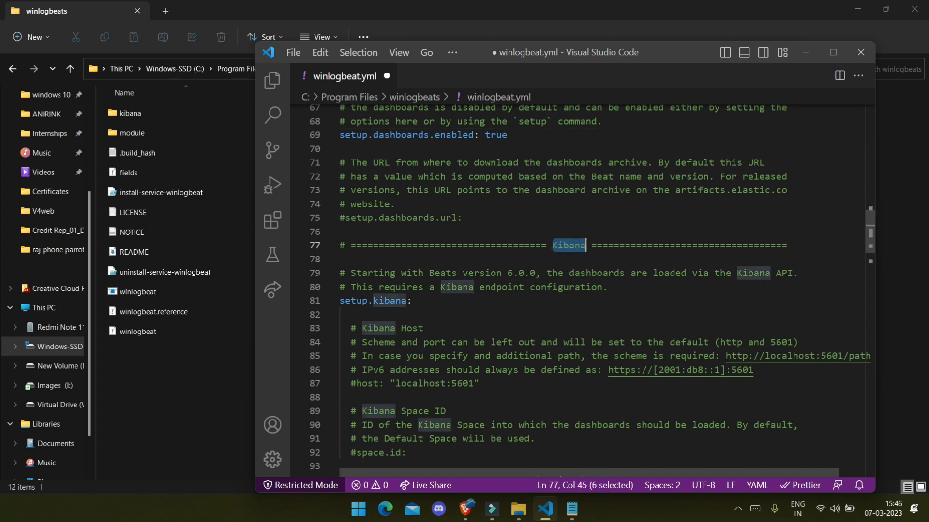
left_click(522, 319)
left_click(486, 385)
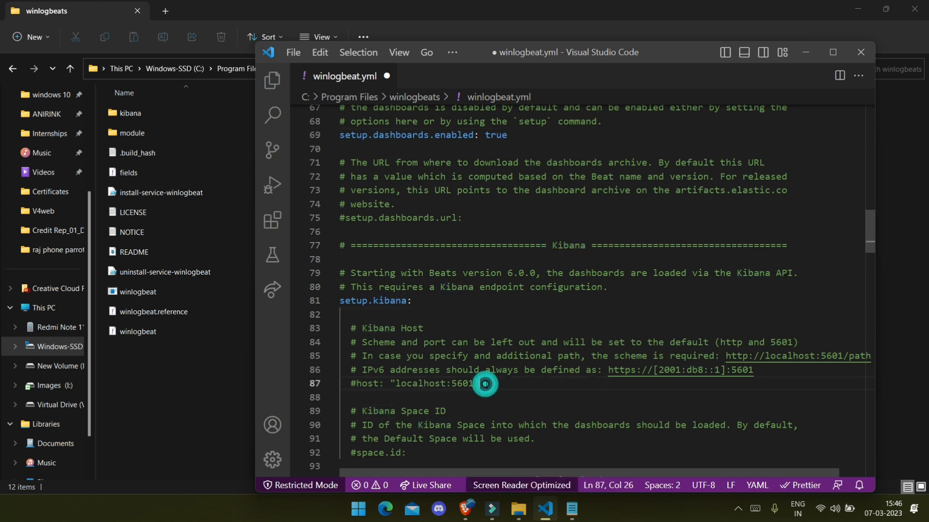
key("ctrl+slash")
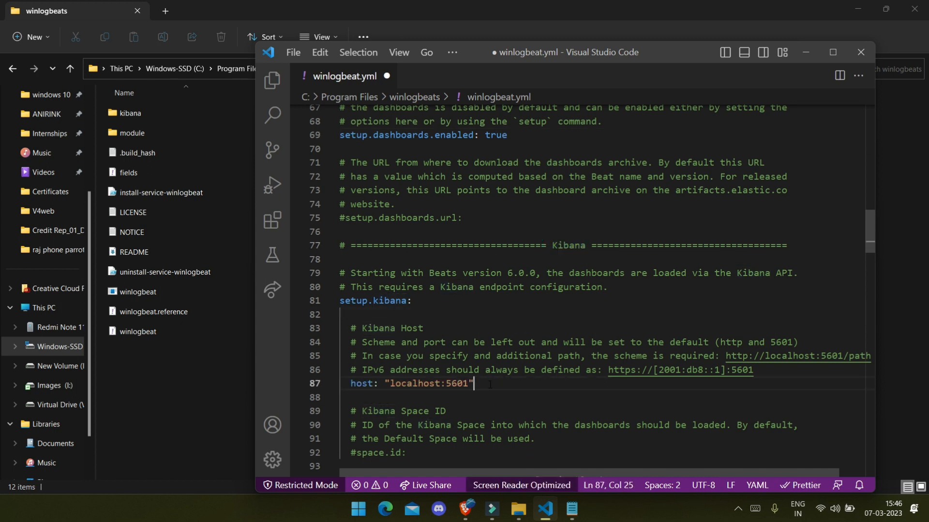
Step: Replace localhost:5601 with the Elastic Cloud Kibana URL copied from the notes
left_click(573, 509)
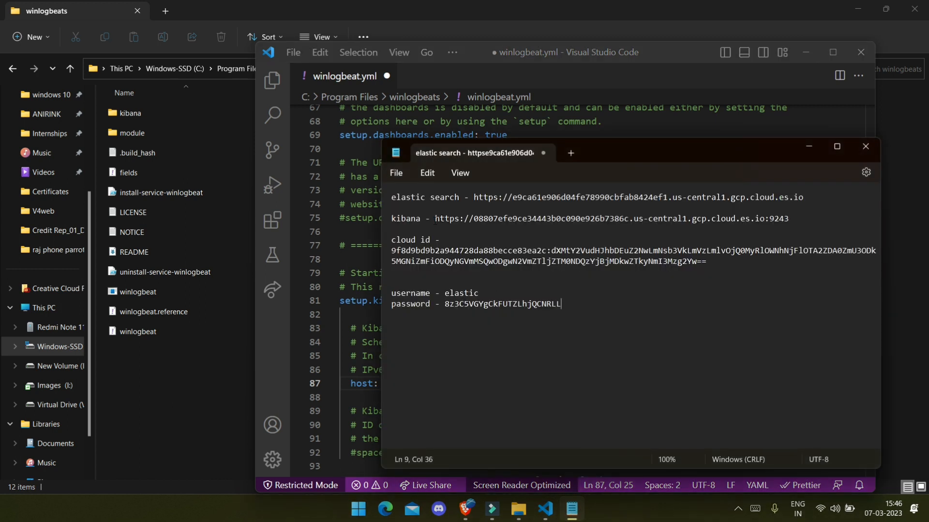
left_click_drag(435, 220, 809, 224)
key("ctrl+c")
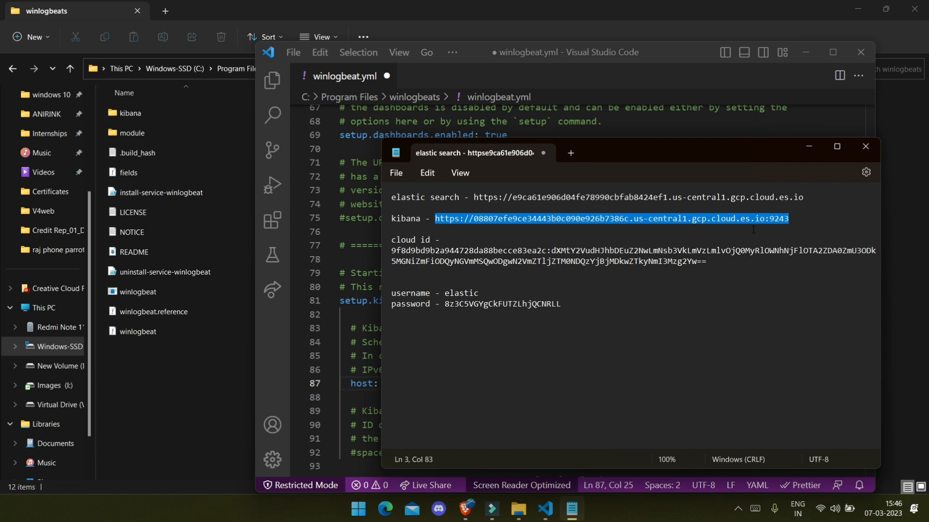
key("super+Tab")
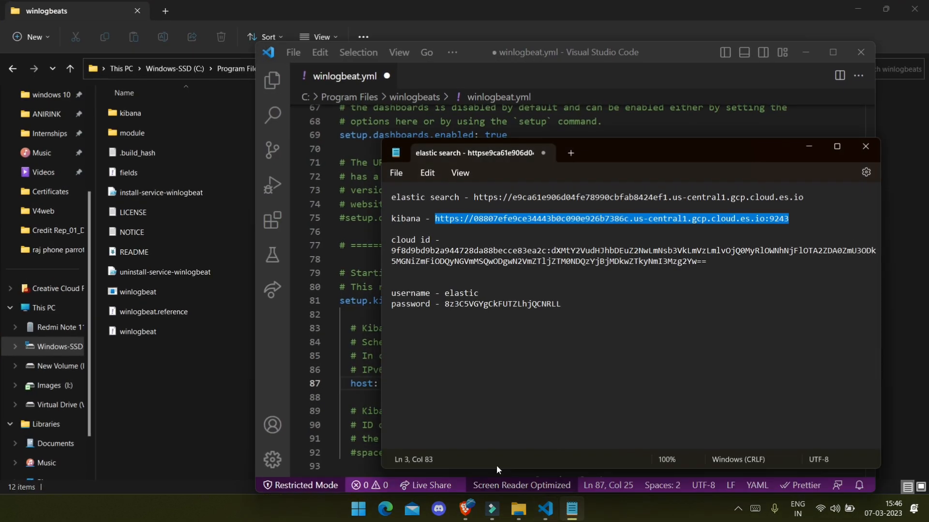
left_click(497, 472)
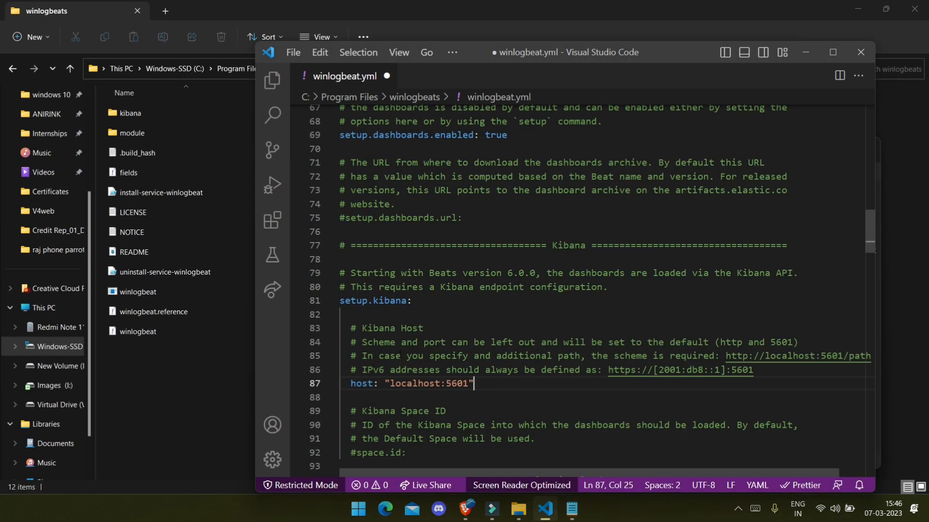
left_click(220, 150)
left_click(857, 8)
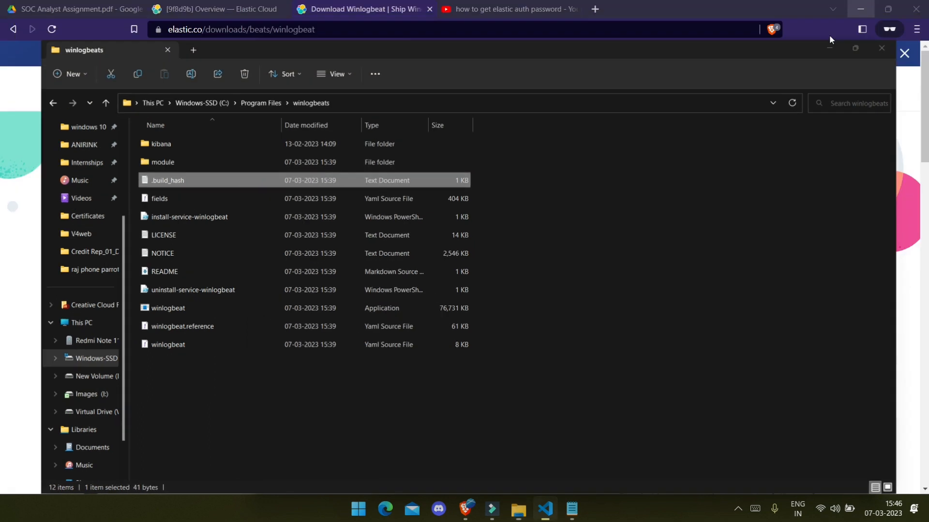
left_click_drag(472, 384, 391, 383)
key("ctrl+v")
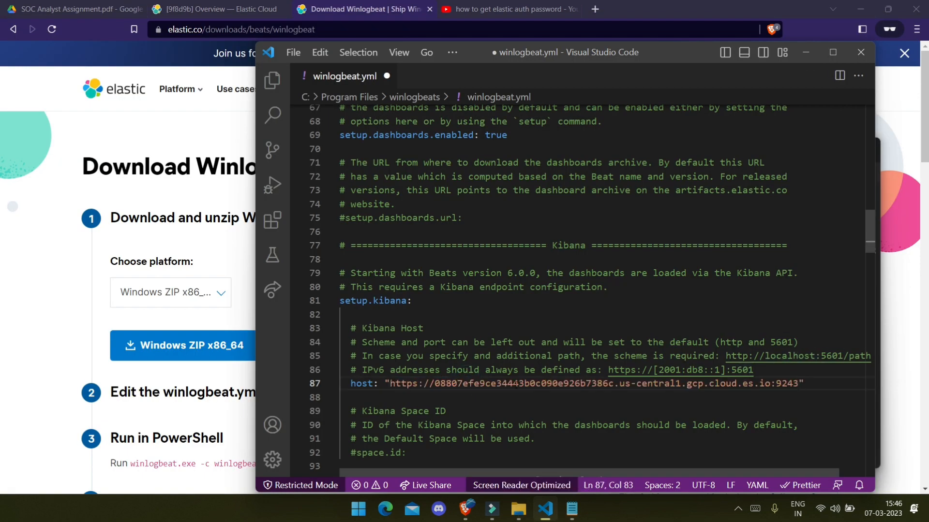
Step: Scroll down to the Elastic Cloud section of winlogbeat.yml
scroll(515, 386, "down", 1)
scroll(412, 305, "down", 1)
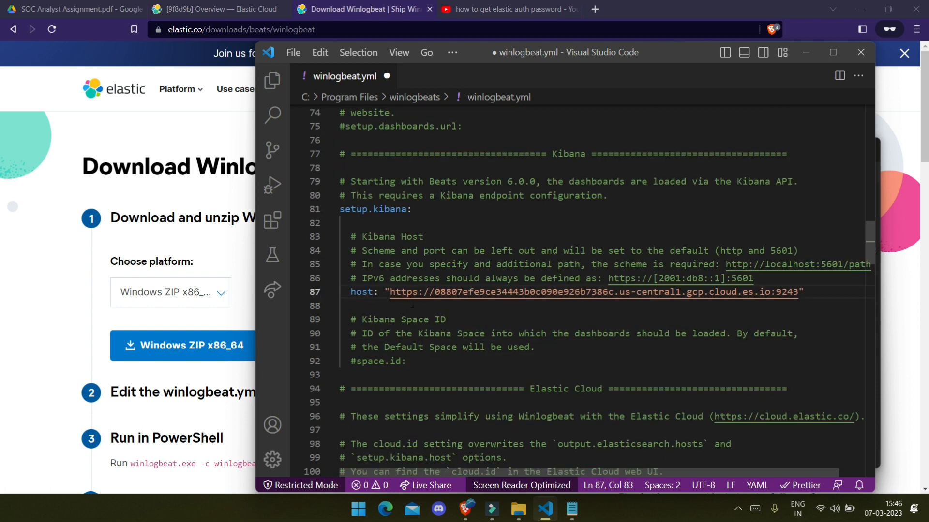
scroll(491, 343, "down", 3)
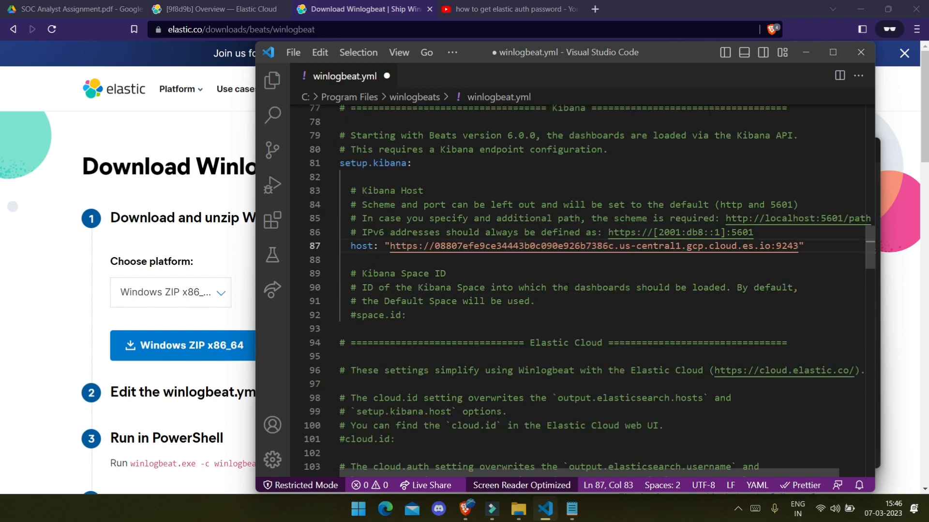
left_click_drag(529, 251, 602, 251)
Step: Uncomment cloud.id and paste the deployment's Cloud ID from the notes
scroll(435, 304, "down", 1)
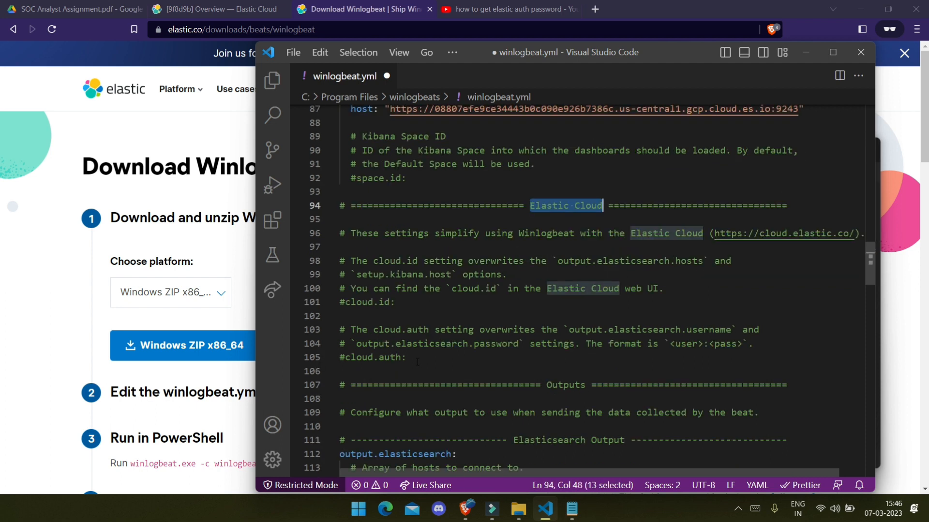
left_click(400, 252)
left_click(402, 300)
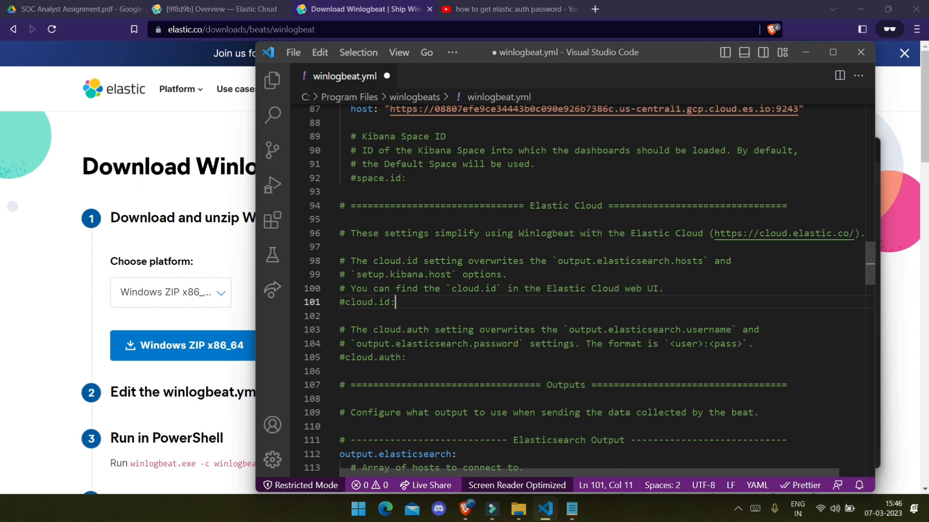
key("ctrl+slash")
left_click(571, 509)
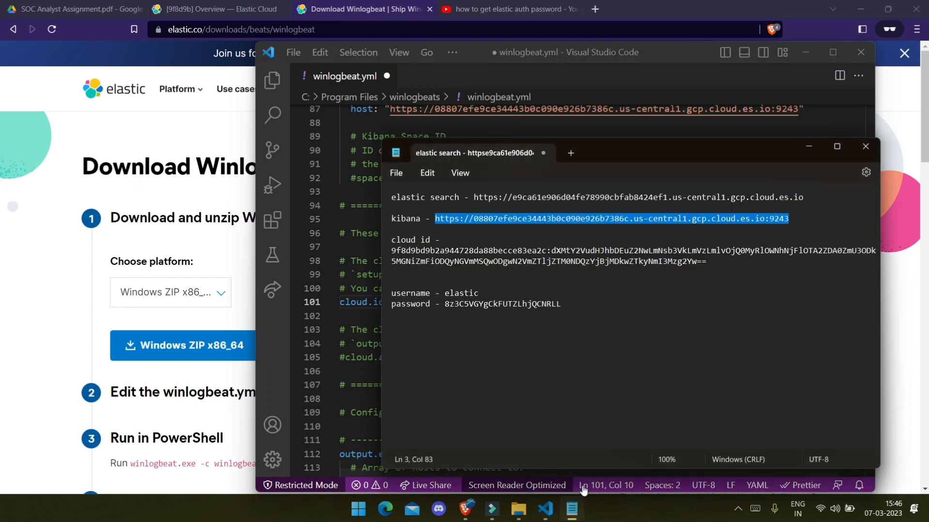
left_click_drag(715, 260, 394, 251)
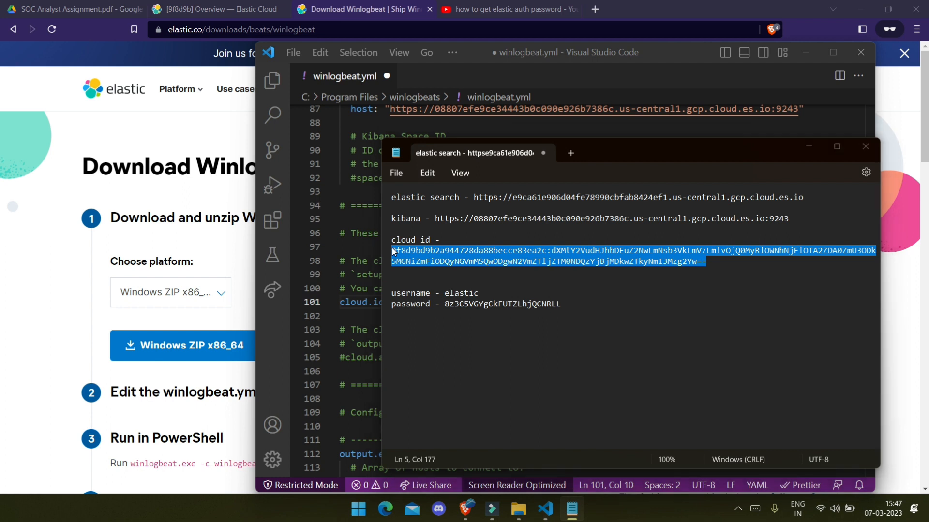
key("alt+Tab")
type("v")
key("BackSpace")
key("BackSpace")
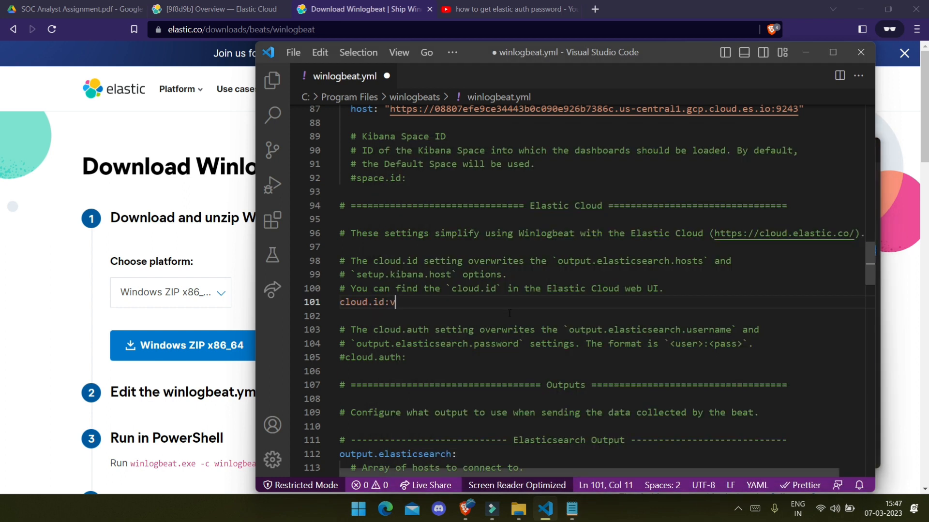
key("ctrl+v")
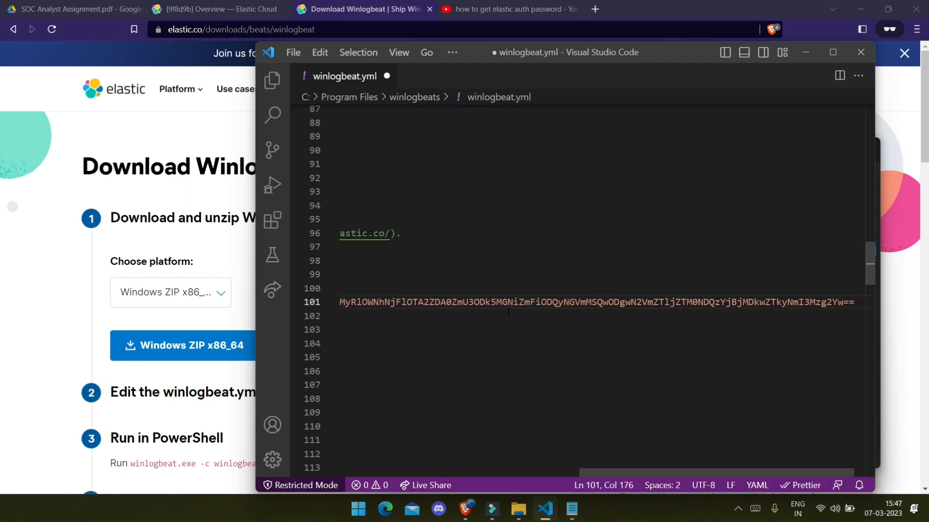
Step: Uncomment cloud.auth and enter the username as elastic:
left_click_drag(595, 472, 353, 472)
left_click(440, 333)
scroll(440, 332, "down", 2)
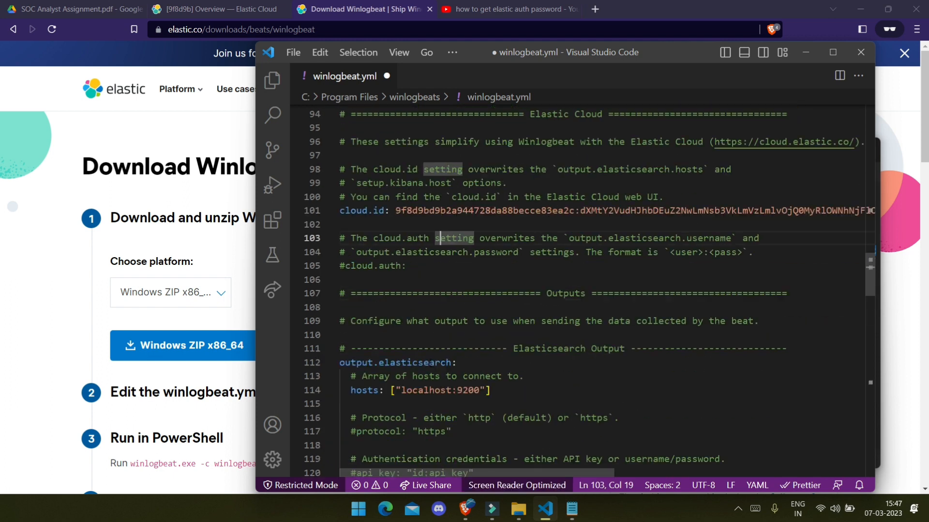
left_click(423, 266)
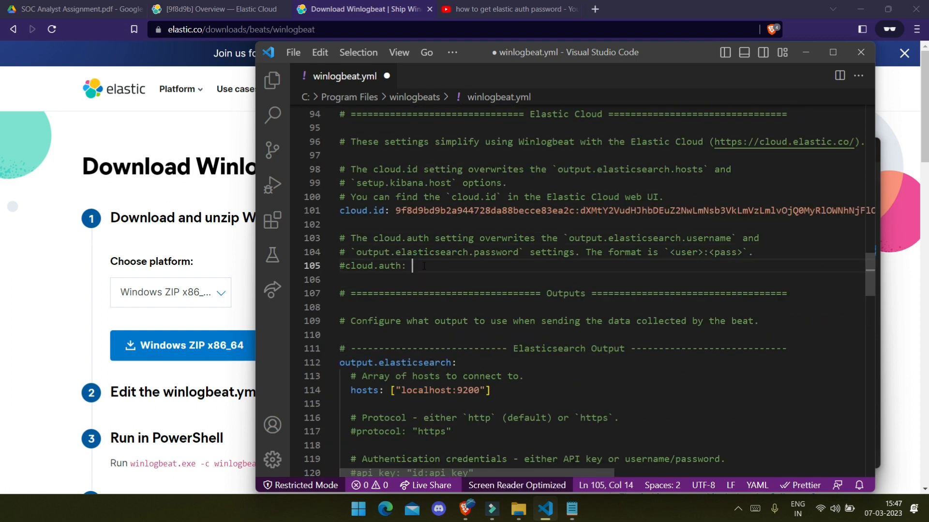
type("elastice")
key("ctrl+slash")
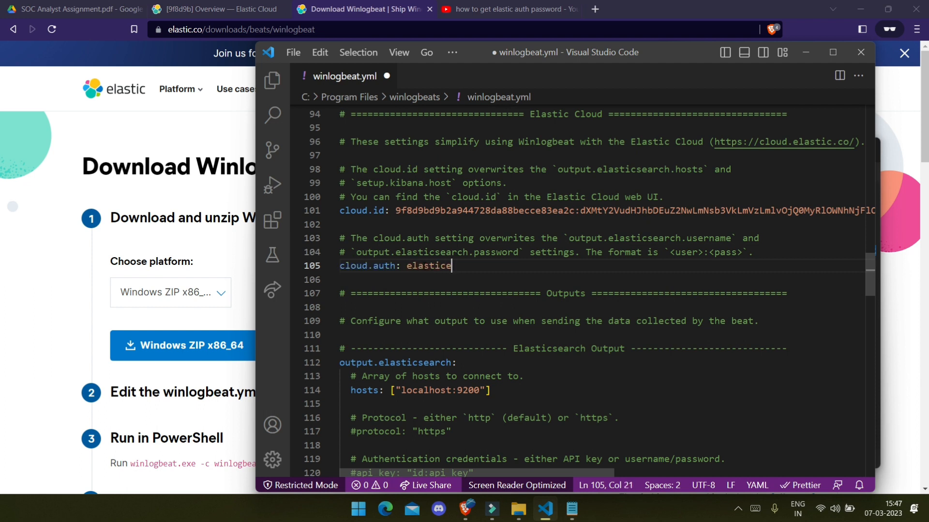
key("BackSpace")
type(":")
Step: Copy the reset password from the notes and paste it after elastic: in cloud.auth
key("alt+Tab")
left_click_drag(459, 305, 576, 306)
left_click_drag(456, 305, 446, 306)
key("ctrl+c")
key("alt+Tab")
key("ctrl+v")
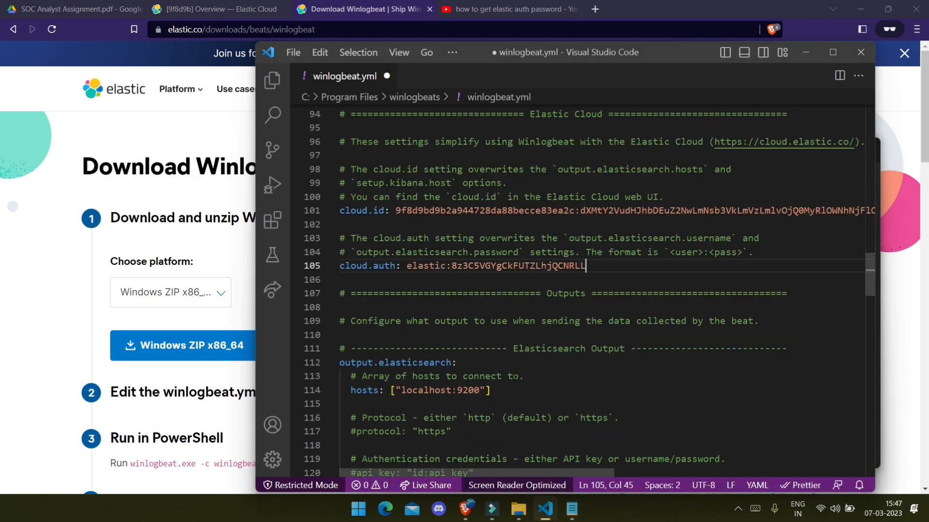
Step: Copy the Elasticsearch endpoint URL from the notes
scroll(435, 355, "down", 1)
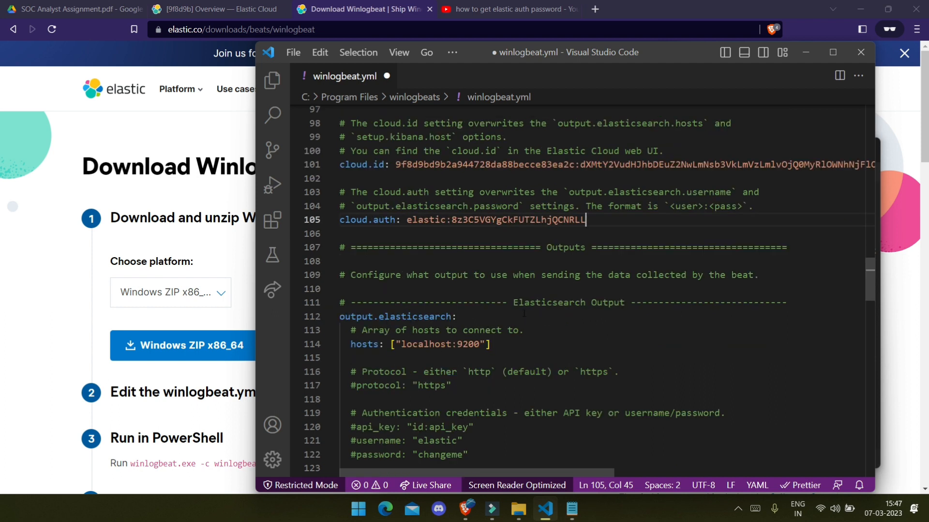
key("alt+Tab")
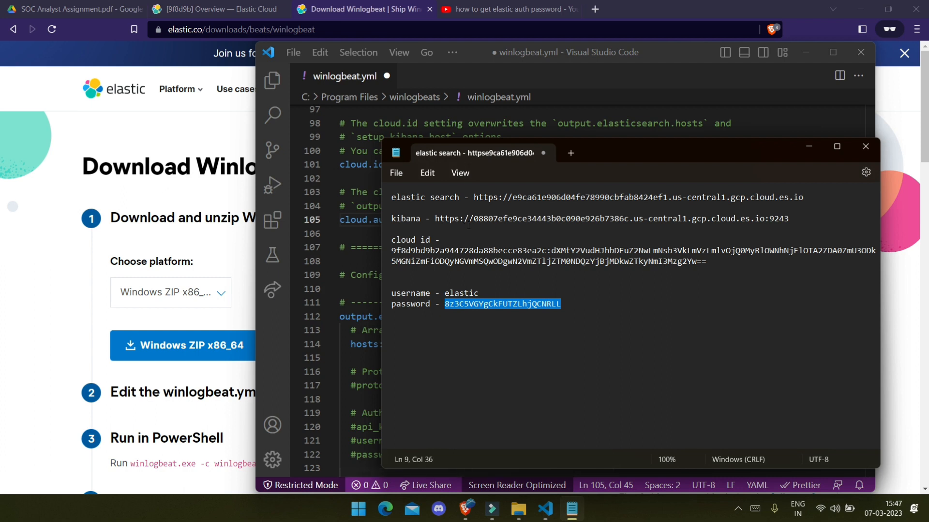
left_click_drag(474, 196, 805, 197)
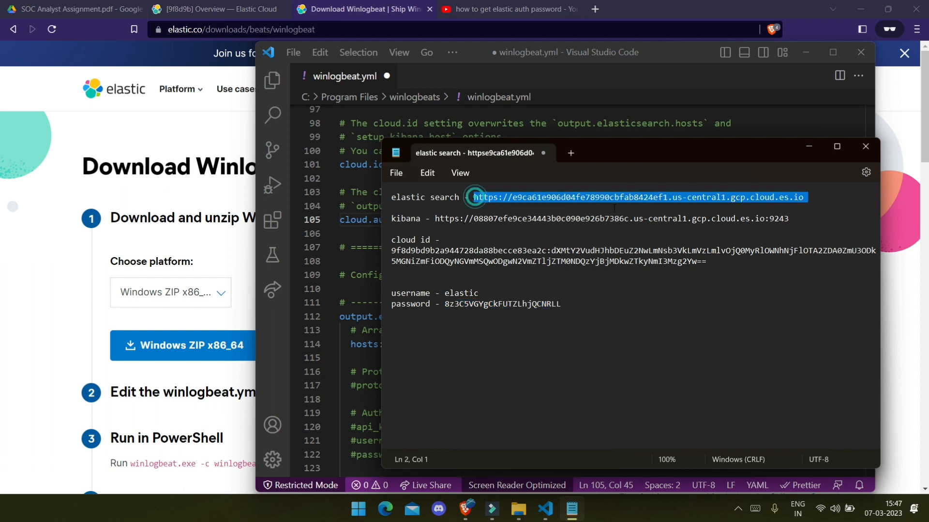
key("alt+Tab")
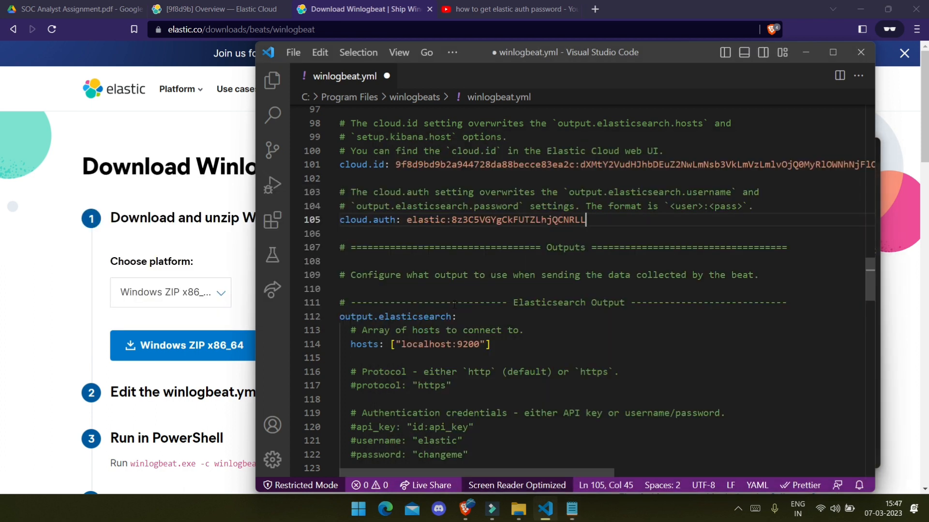
Step: Replace localhost:9200 in the output hosts with the cloud Elasticsearch URL
left_click_drag(396, 344, 468, 343)
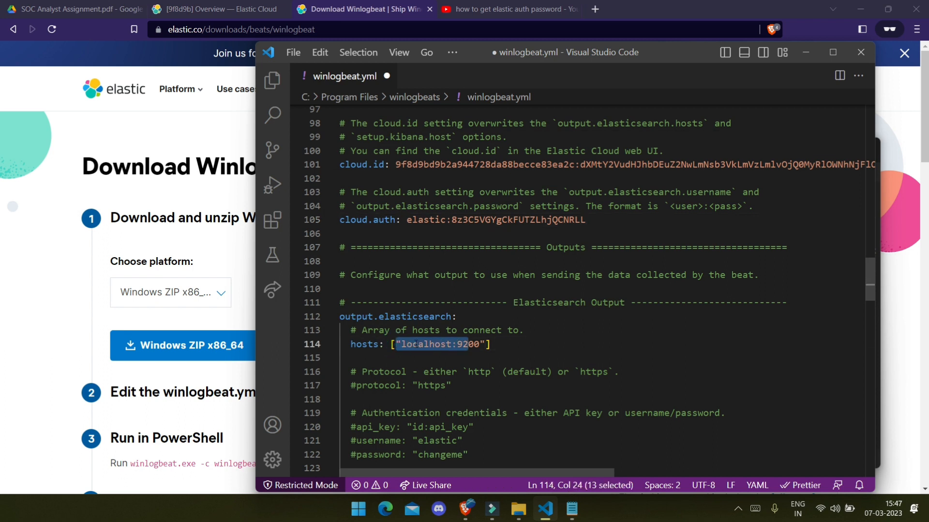
left_click(405, 344)
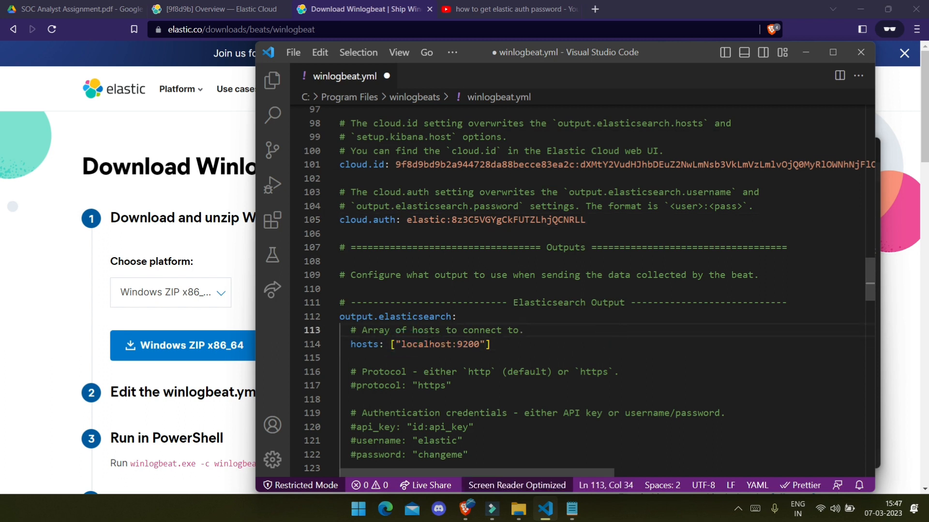
left_click_drag(403, 344, 480, 344)
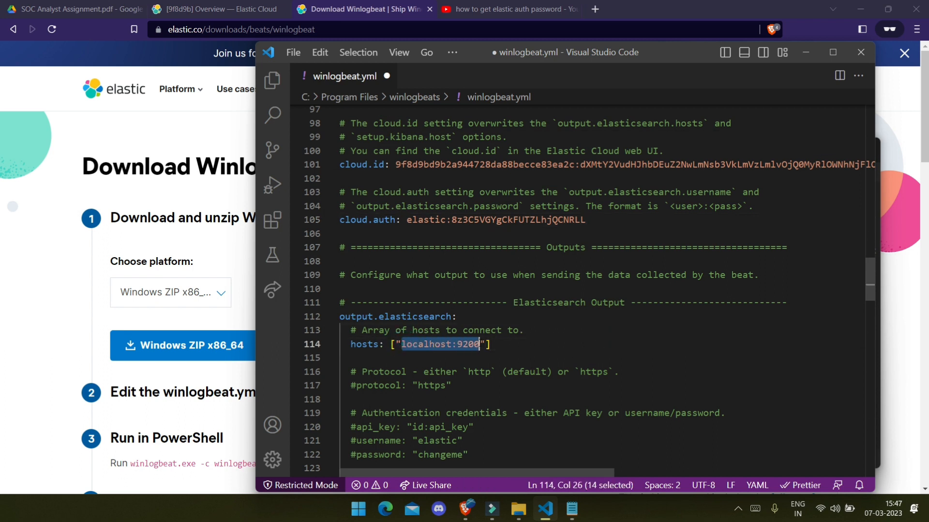
key("ctrl+v")
scroll(592, 283, "down", 3)
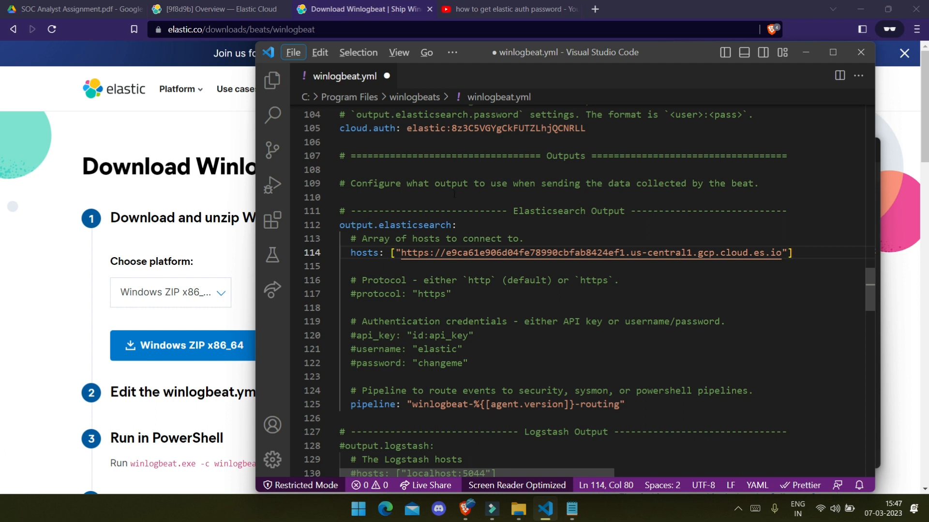
Step: Replace changeme with the deployment password and uncomment the username and password lines
key("alt+Tab")
double_click(445, 304)
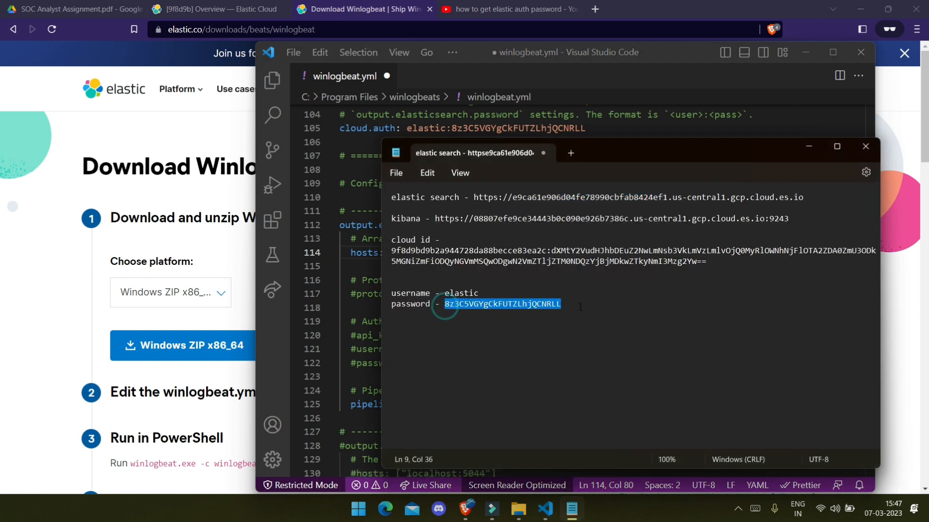
key("alt+Tab")
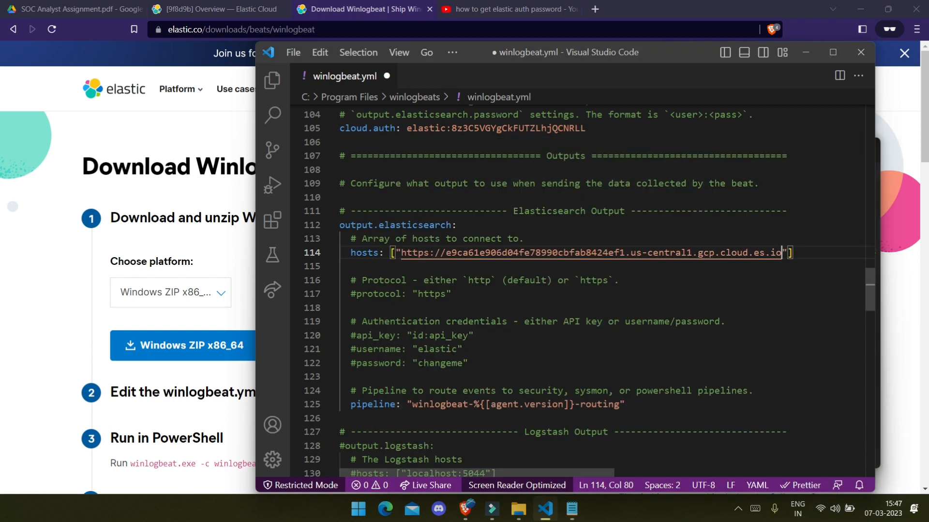
double_click(459, 363)
key("ctrl+v")
key("ctrl+slash")
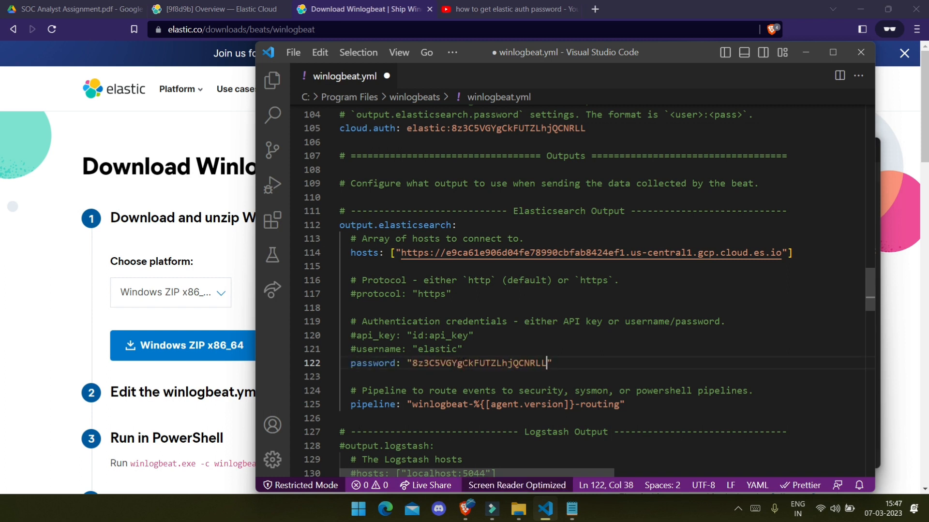
key("Up")
key("ctrl+slash")
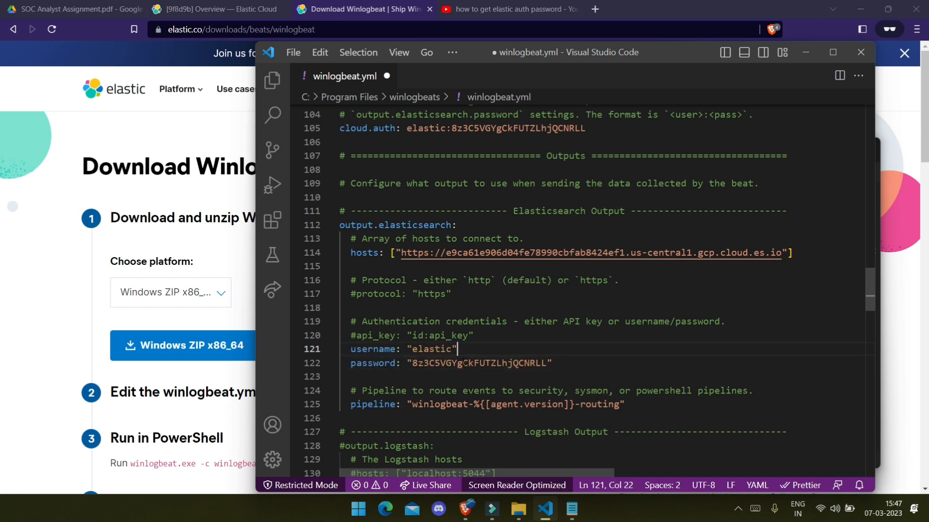
scroll(482, 318, "down", 1)
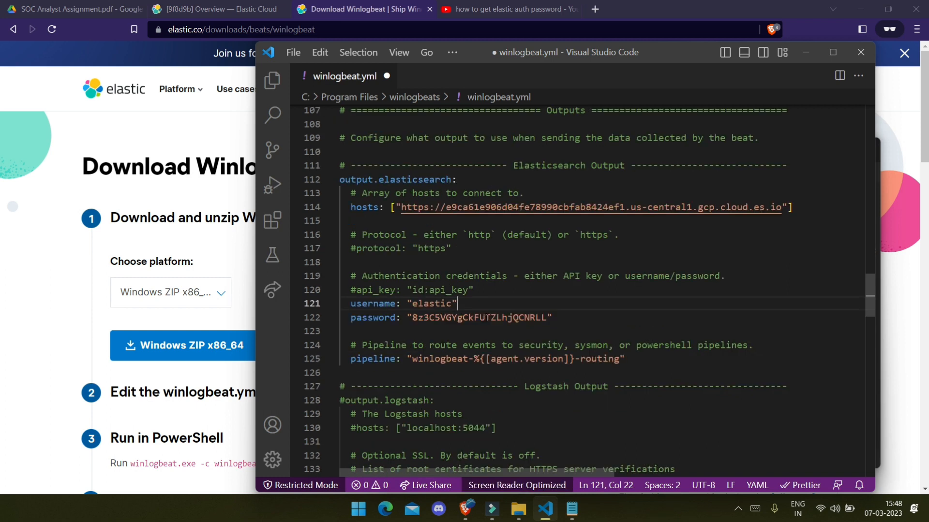
scroll(508, 328, "down", 2)
scroll(340, 271, "up", 1)
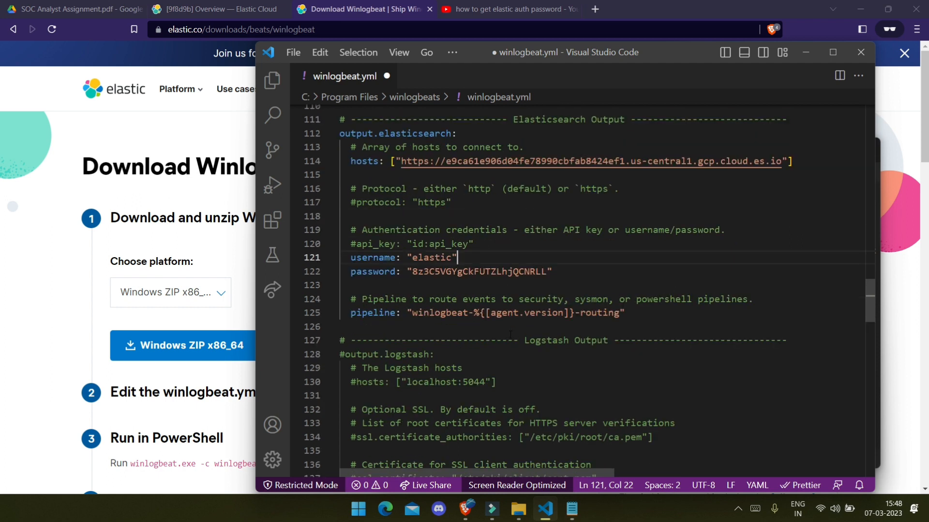
scroll(340, 271, "up", 20)
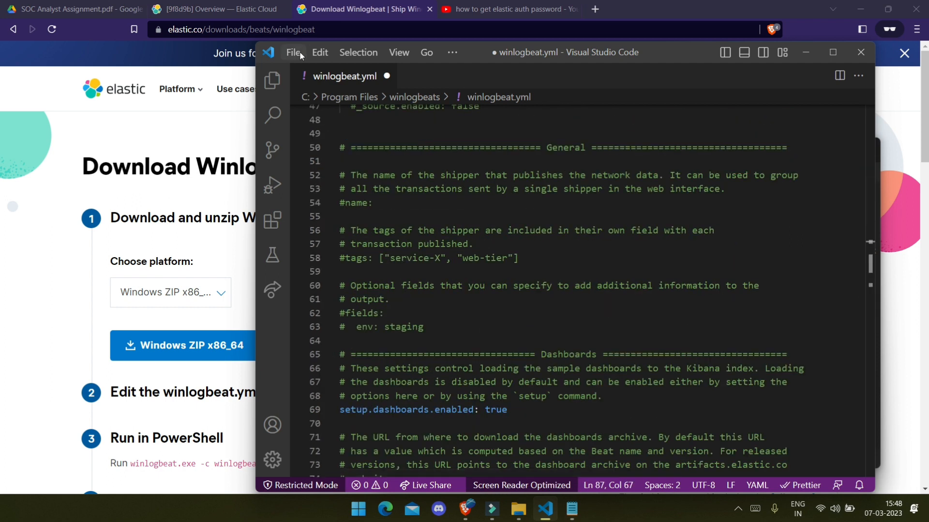
Step: Save winlogbeat.yml over the original in the winlogbeats folder, retrying as administrator
left_click(299, 52)
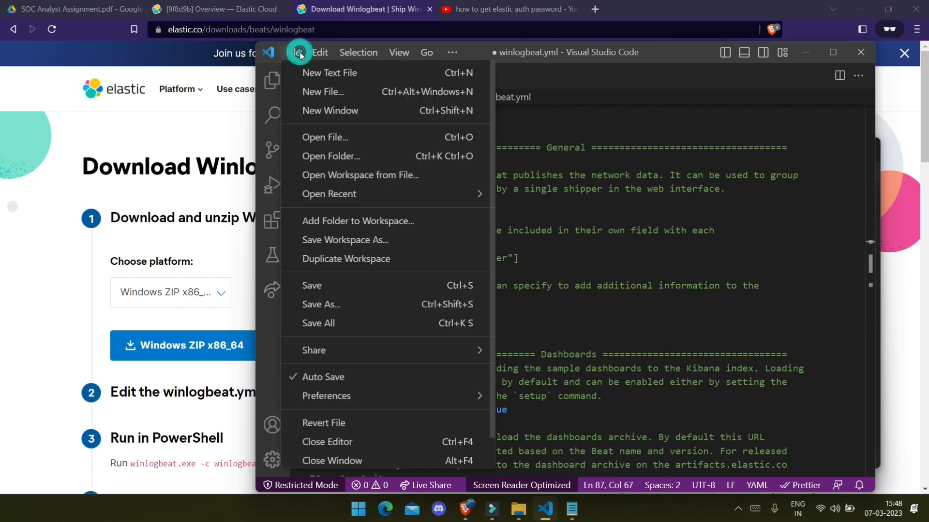
left_click(360, 306)
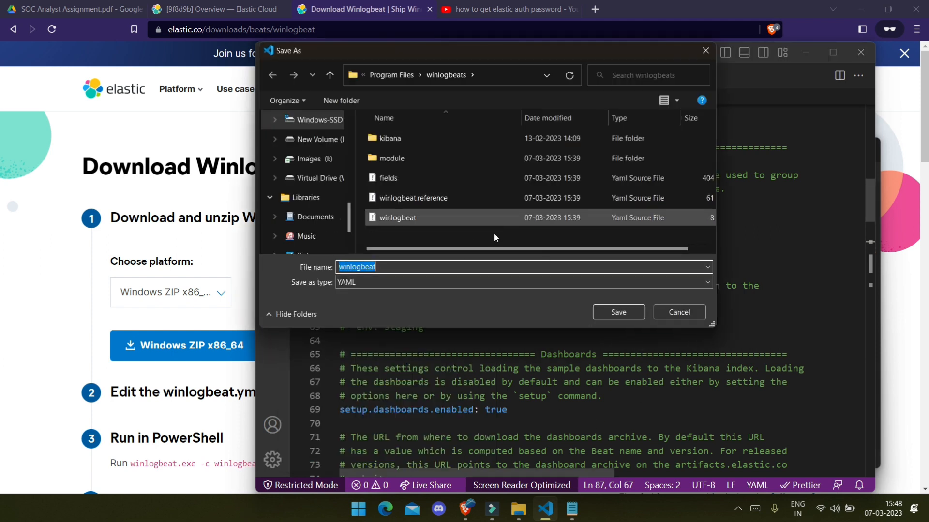
left_click(619, 313)
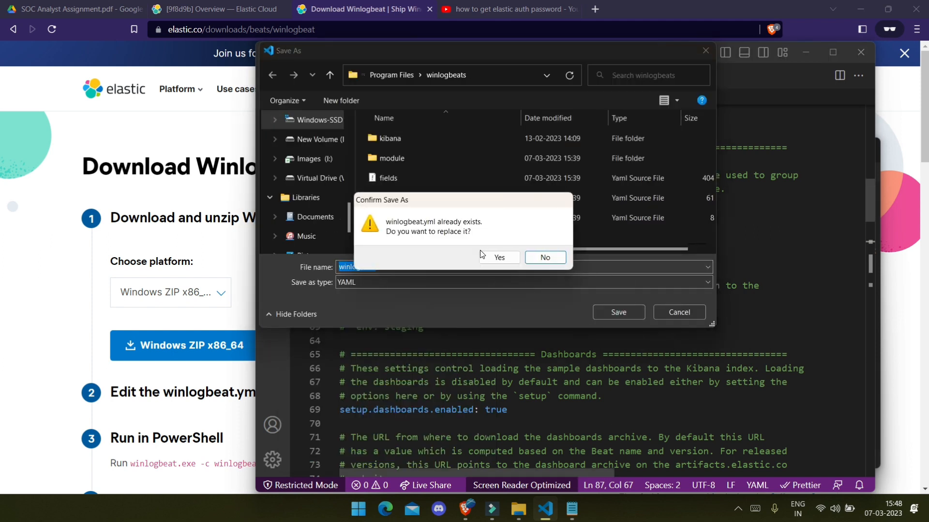
left_click(498, 260)
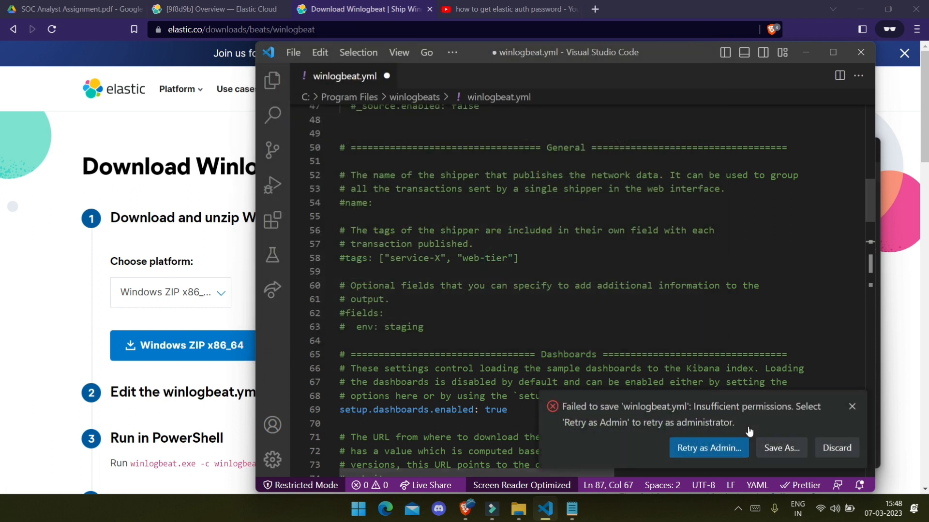
left_click(769, 446)
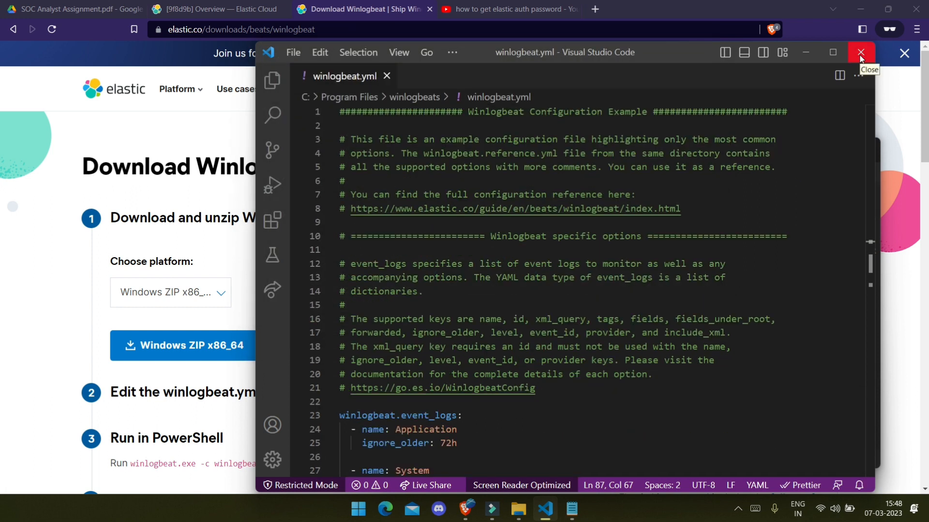
Step: Hide VS Code and the notes, then open the Winlogbeat quick start guide
left_click(807, 54)
left_click(587, 369)
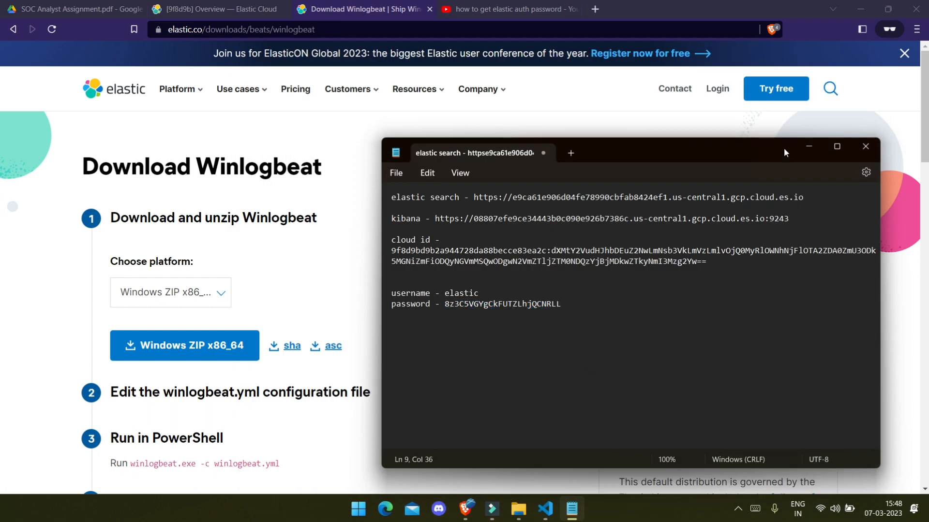
left_click(807, 147)
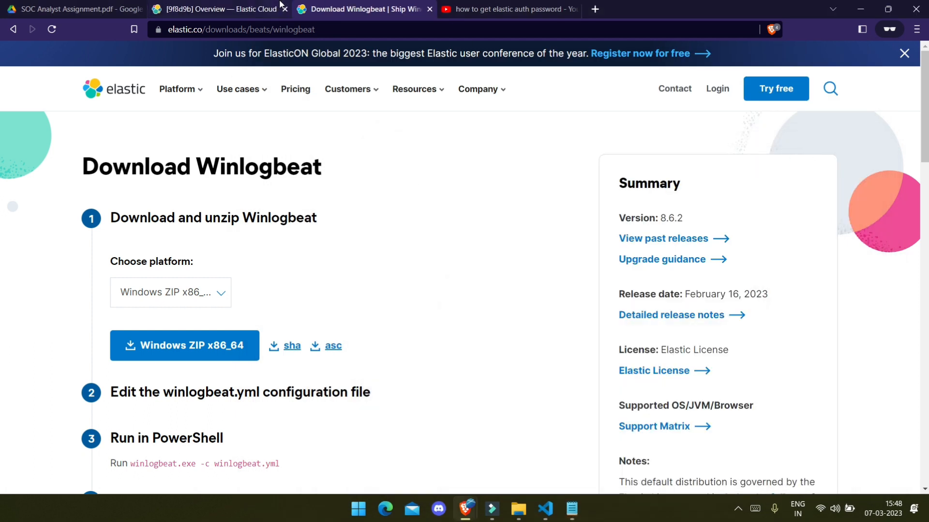
left_click(218, 9)
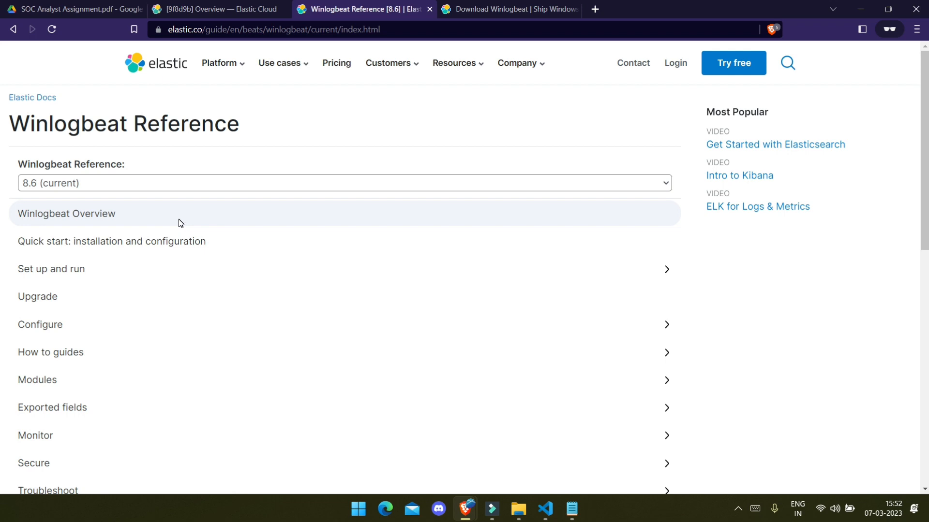
left_click(153, 243)
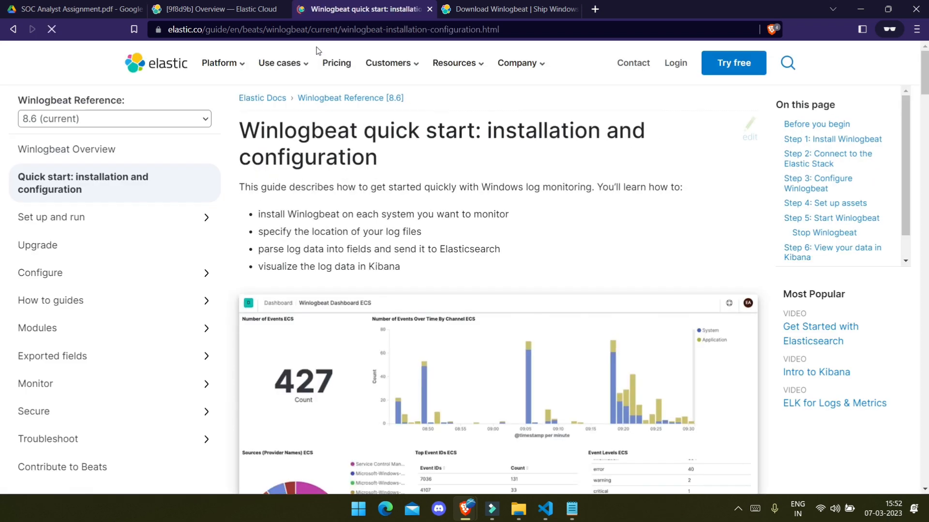
Step: Scroll to Step 1 and highlight the download, extract and rename instructions
scroll(312, 234, "down", 4)
scroll(311, 233, "up", 4)
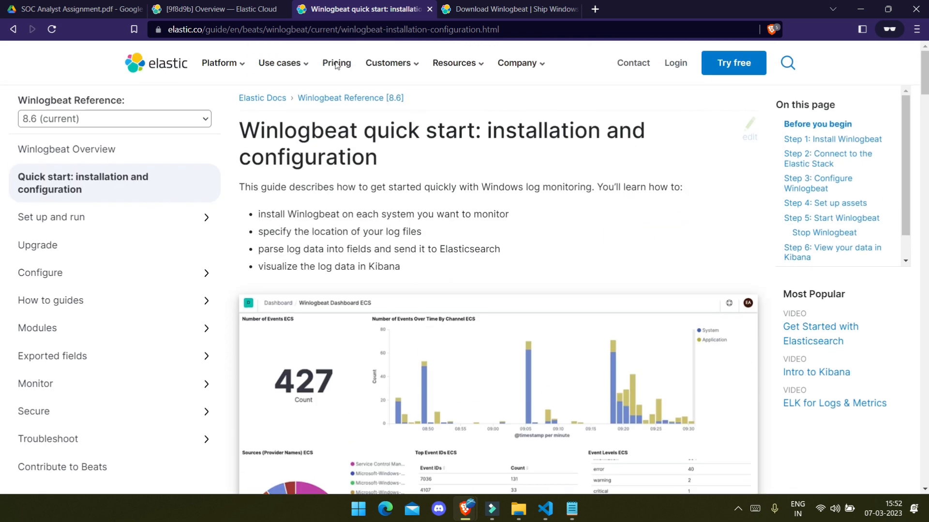
scroll(364, 333, "down", 9)
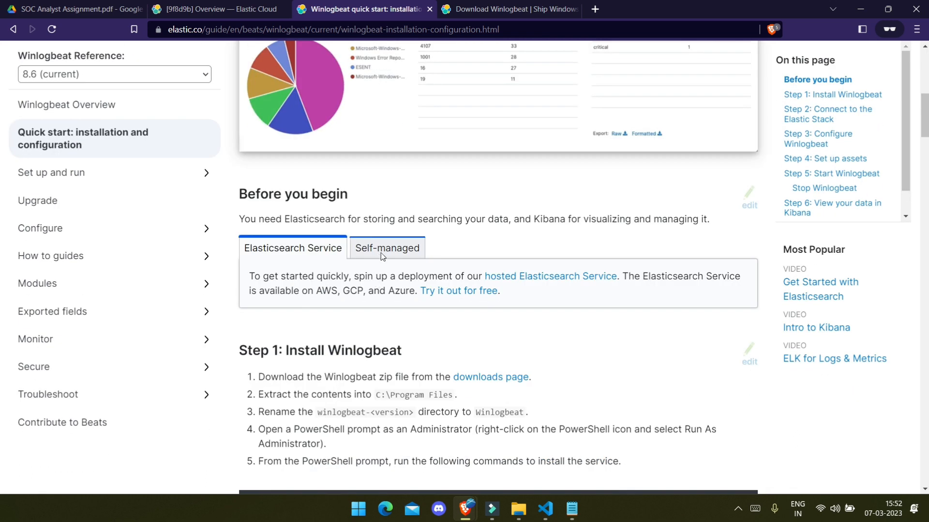
scroll(426, 222, "down", 5)
triple_click(260, 154)
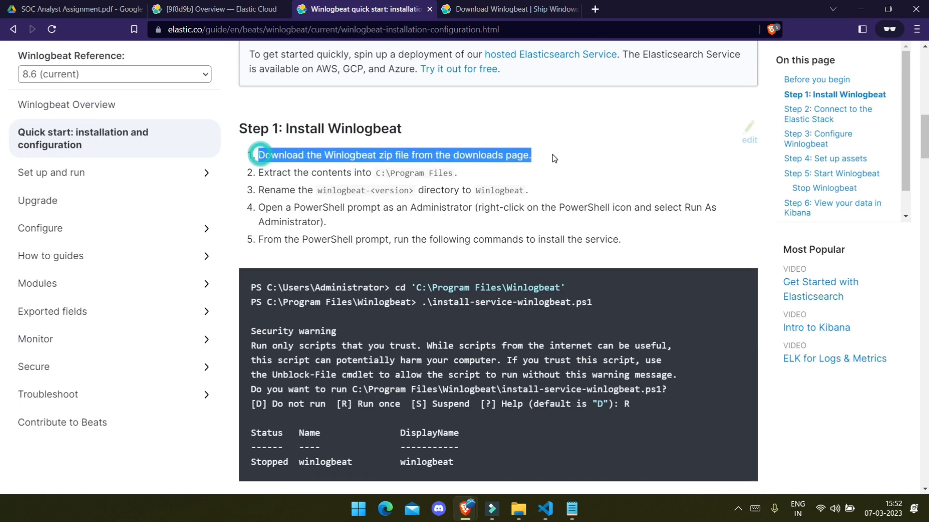
left_click_drag(264, 173, 356, 184)
left_click_drag(259, 191, 549, 195)
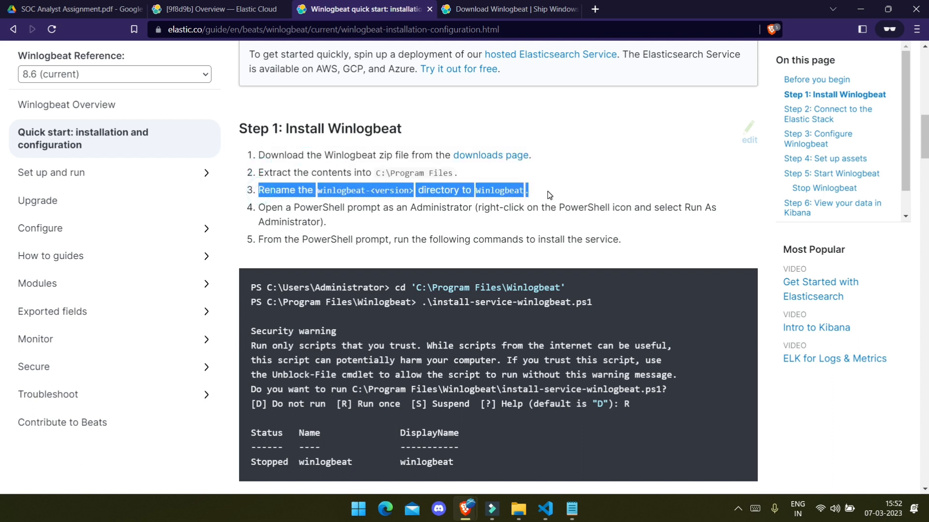
Step: Rename the Program Files winlogbeats folder to winlogbeat, granting administrator permission
left_click(518, 509)
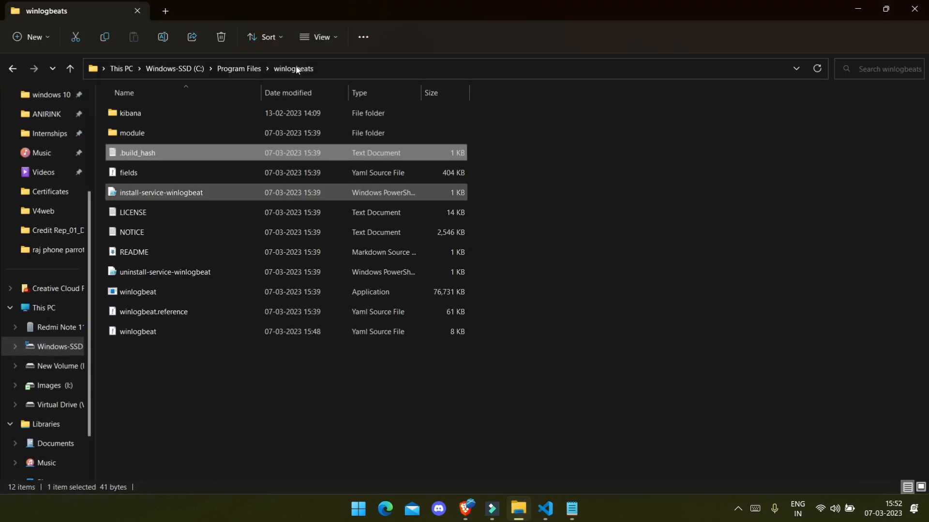
left_click(234, 69)
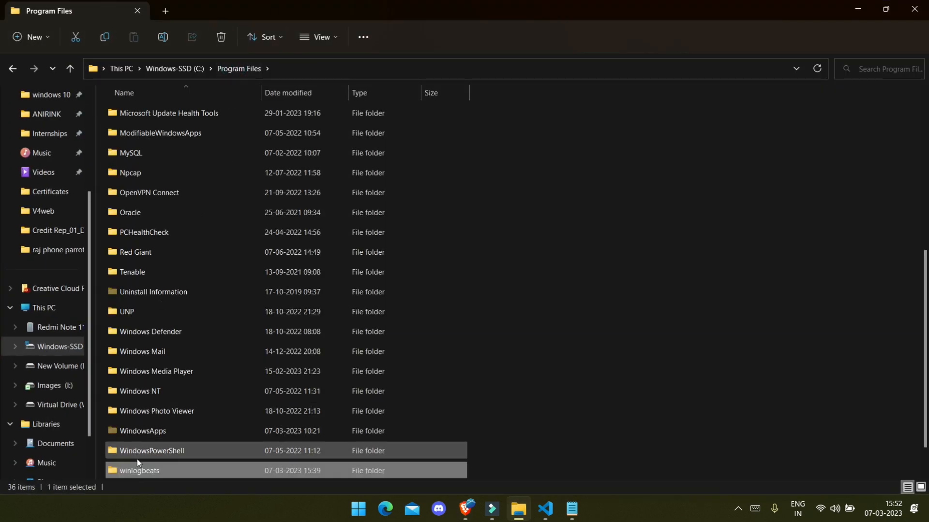
left_click(147, 470)
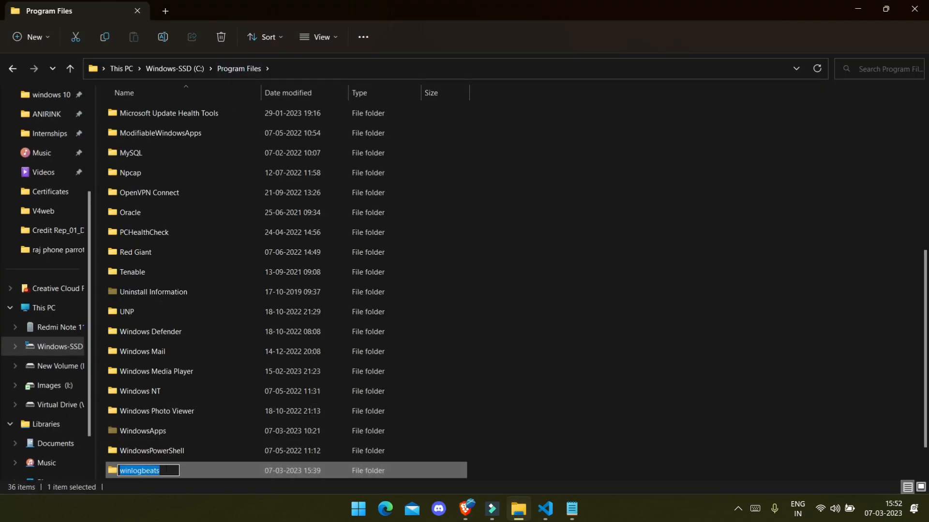
key("Right")
key("BackSpace")
key("Return")
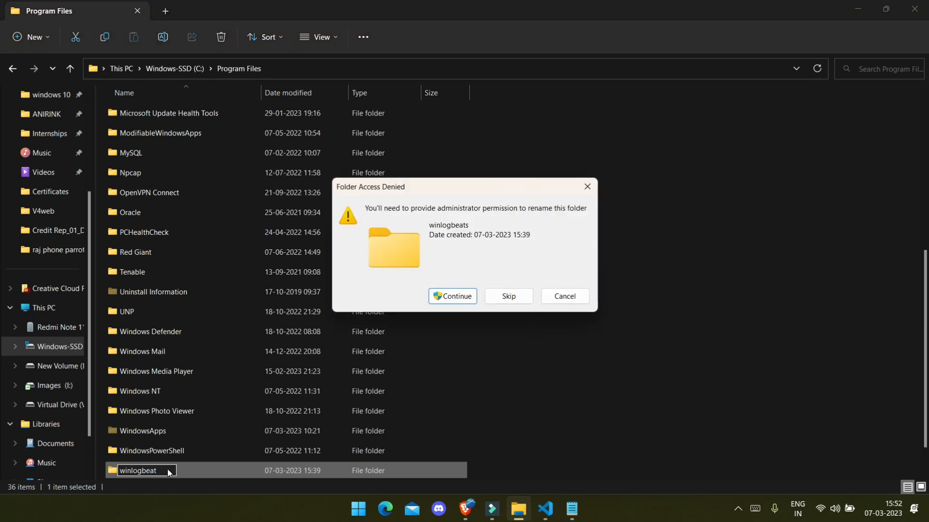
left_click(443, 299)
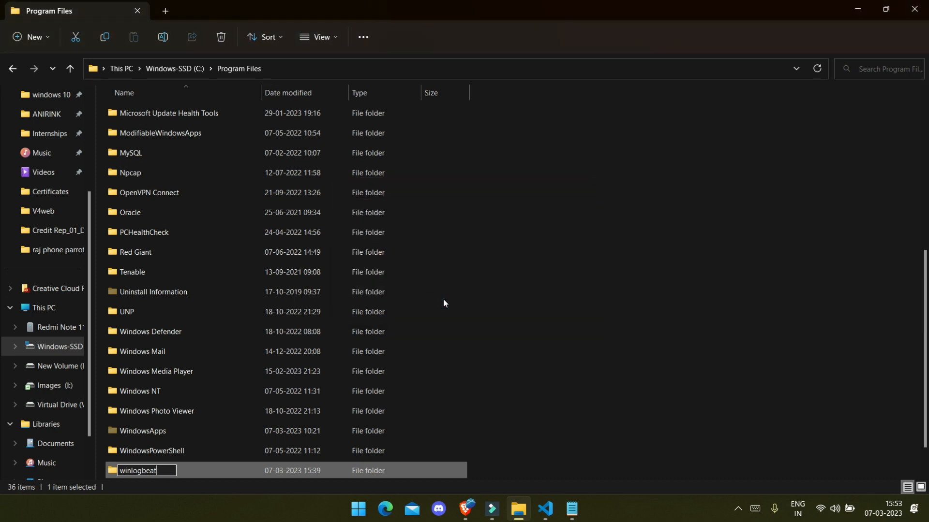
key("alt+Tab")
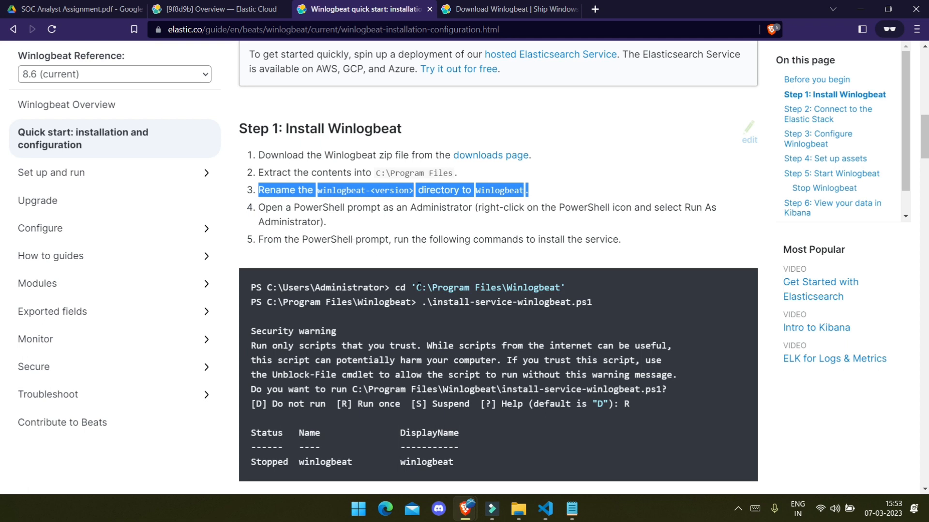
Step: Open PowerShell as administrator and change to the C:\Program Files\Winlogbeat folder
key("super")
type("power")
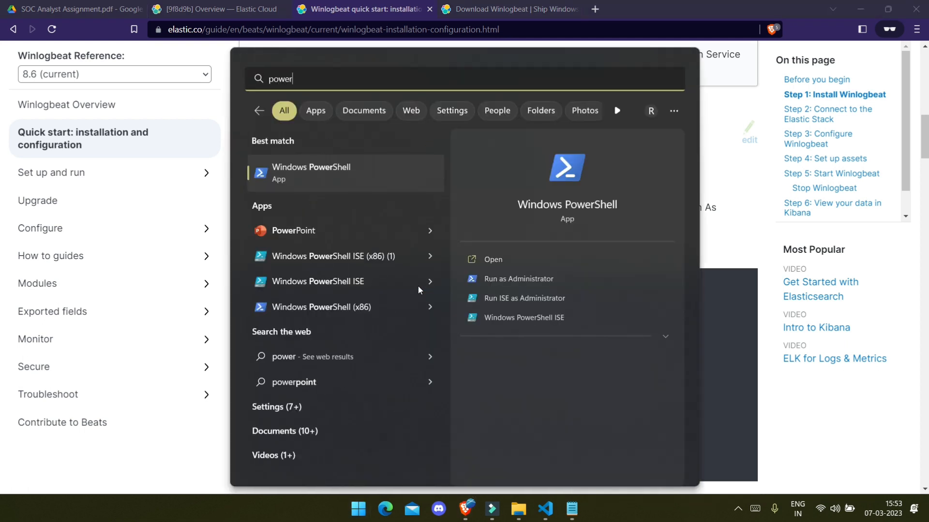
left_click(489, 280)
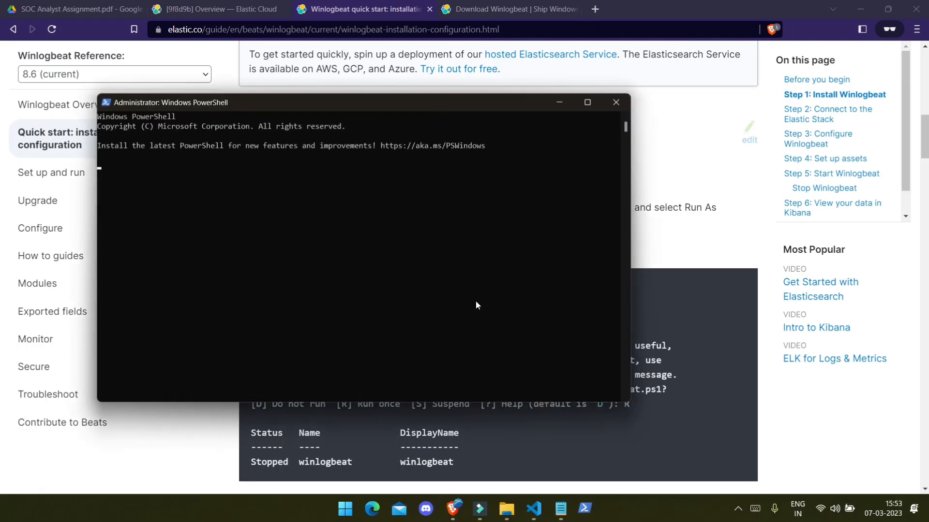
left_click(695, 289)
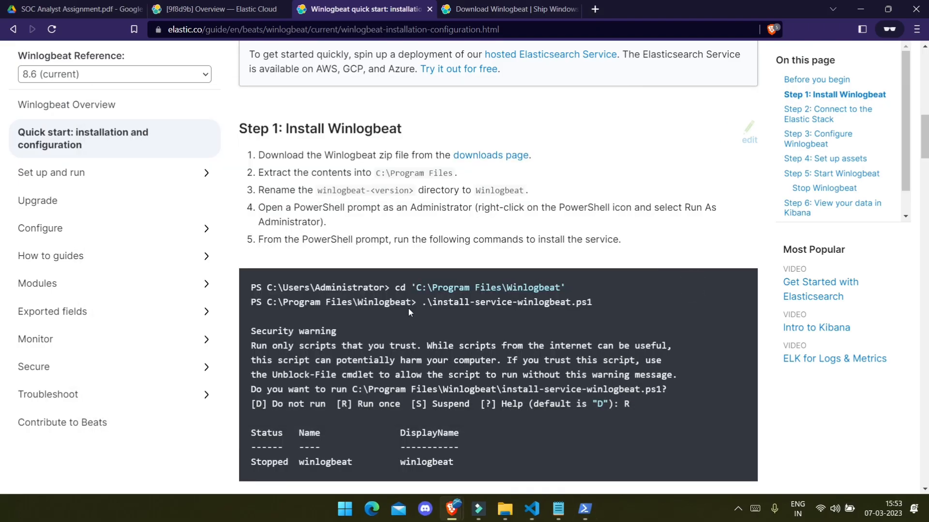
left_click_drag(412, 287, 571, 286)
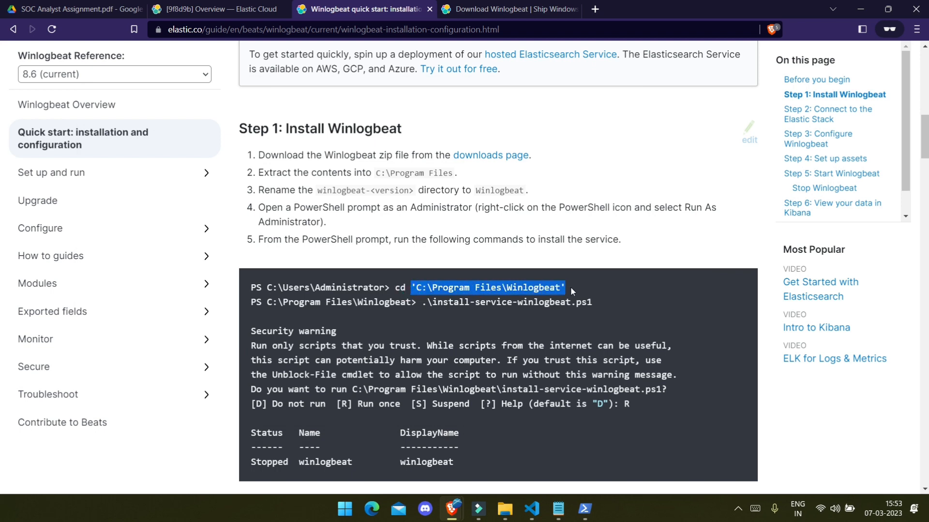
triple_click(392, 287)
key("super+c")
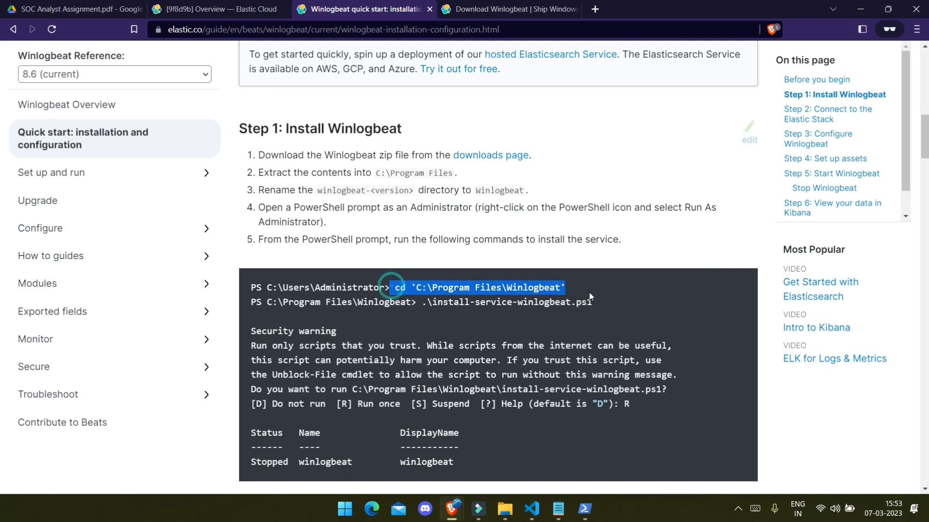
key("alt+Tab")
left_click(326, 262)
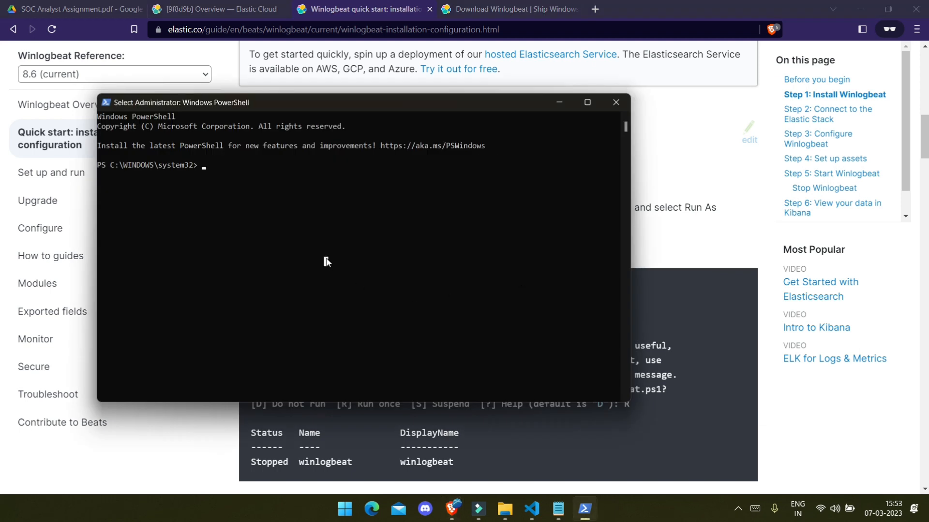
right_click(326, 261)
key("Return")
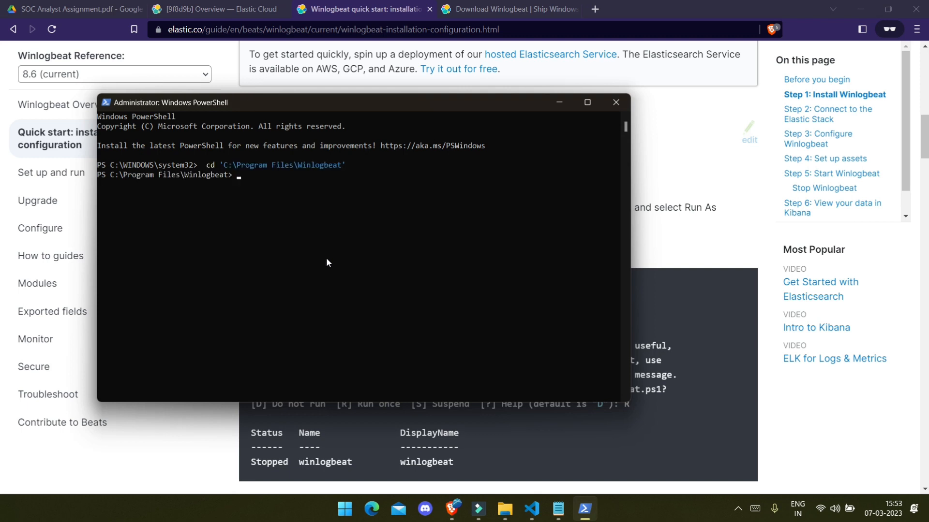
Step: Run .\install-service-winlogbeat.ps1, answering R to run it once
key("alt+Tab")
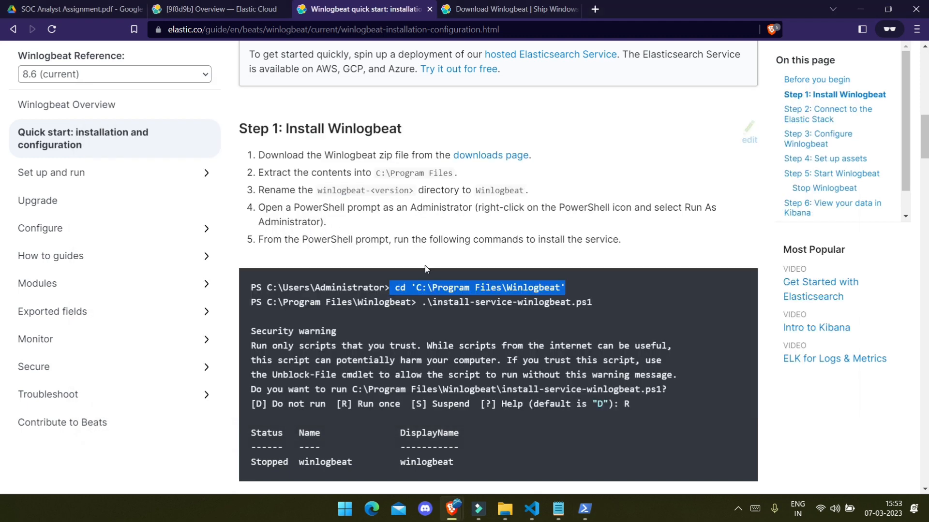
left_click_drag(421, 303, 604, 309)
key("ctrl+c")
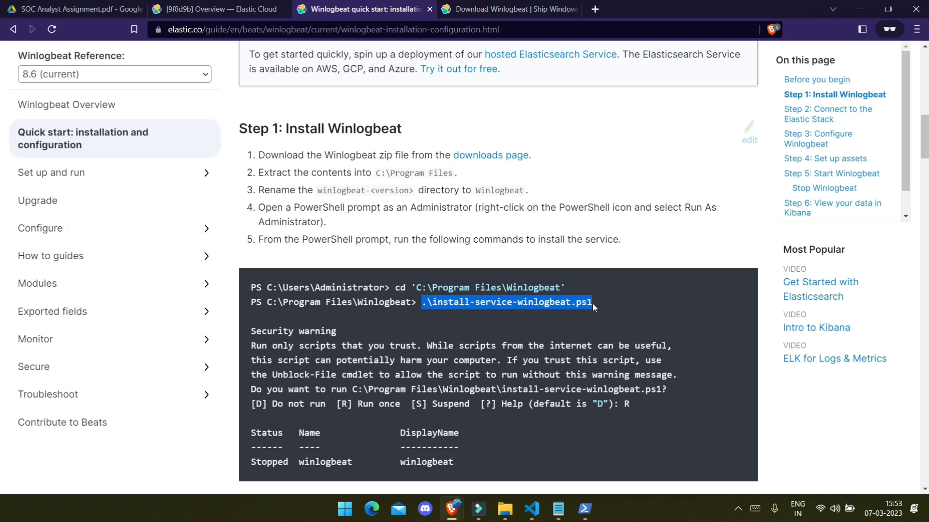
key("alt+Tab")
key("ctrl+v")
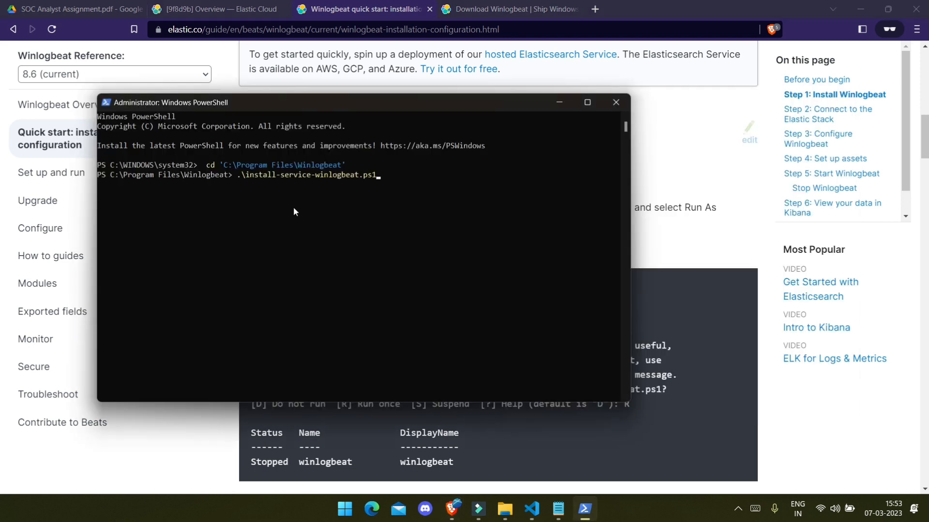
key("Return")
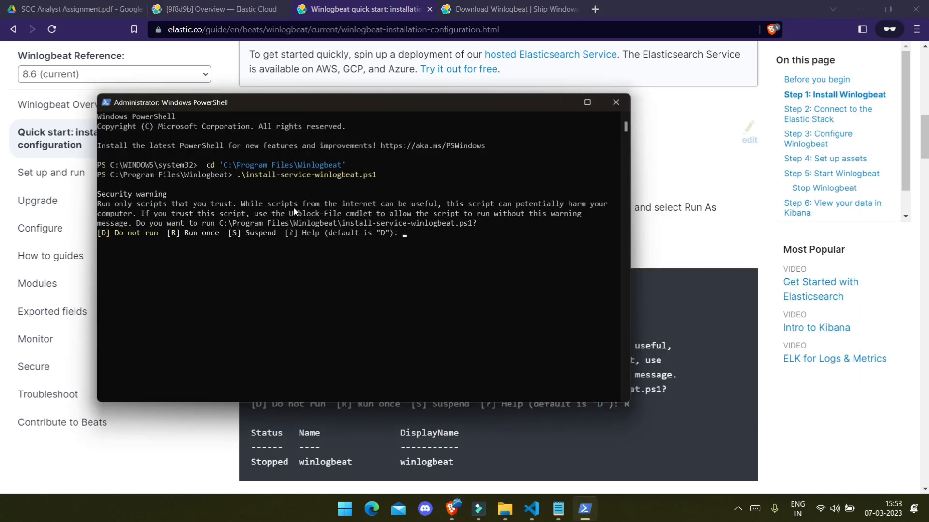
type("r")
key("Return")
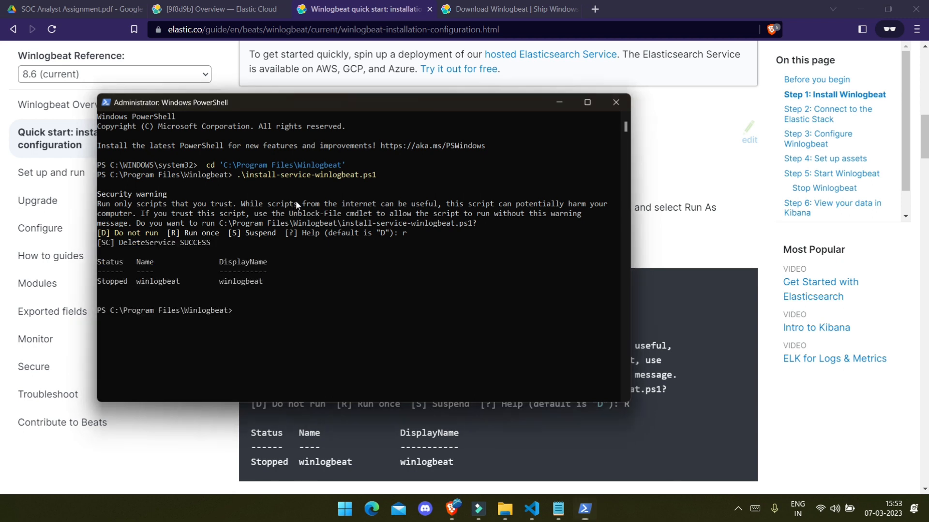
Step: Review the guide's execution-policy note and confirm the winlogbeat service is listed as Stopped
key("alt+Tab")
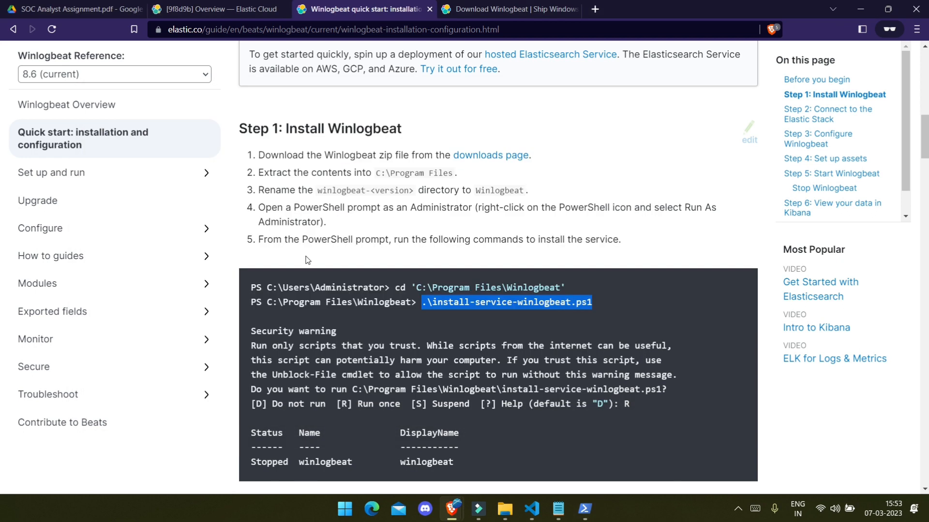
scroll(394, 275, "down", 4)
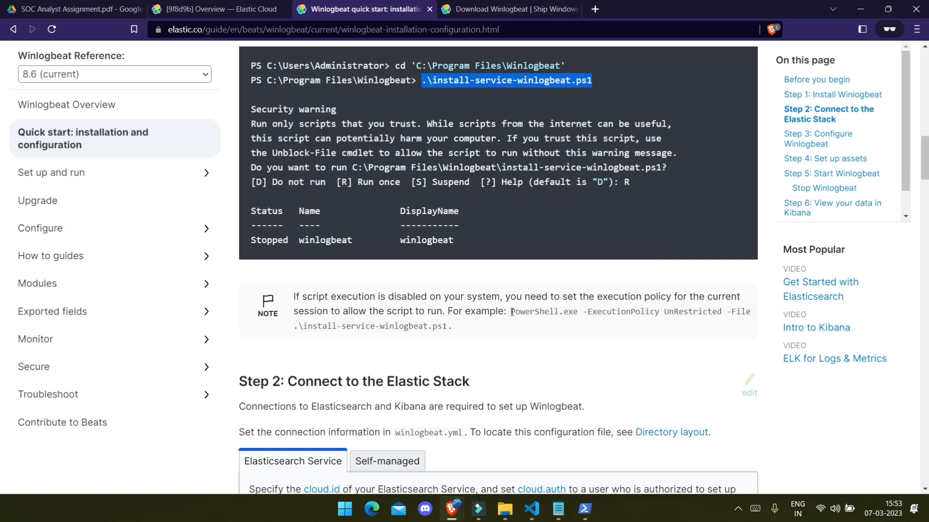
left_click_drag(512, 312, 448, 329)
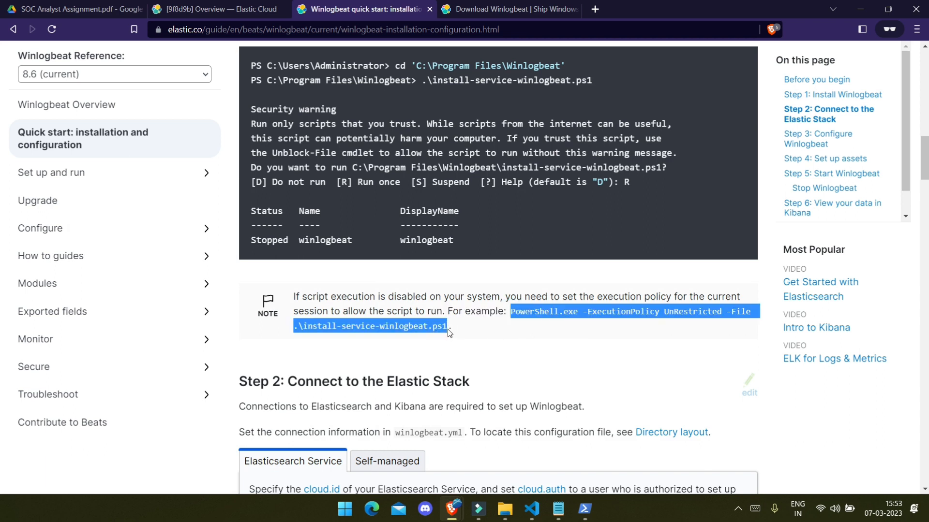
key("alt+Tab")
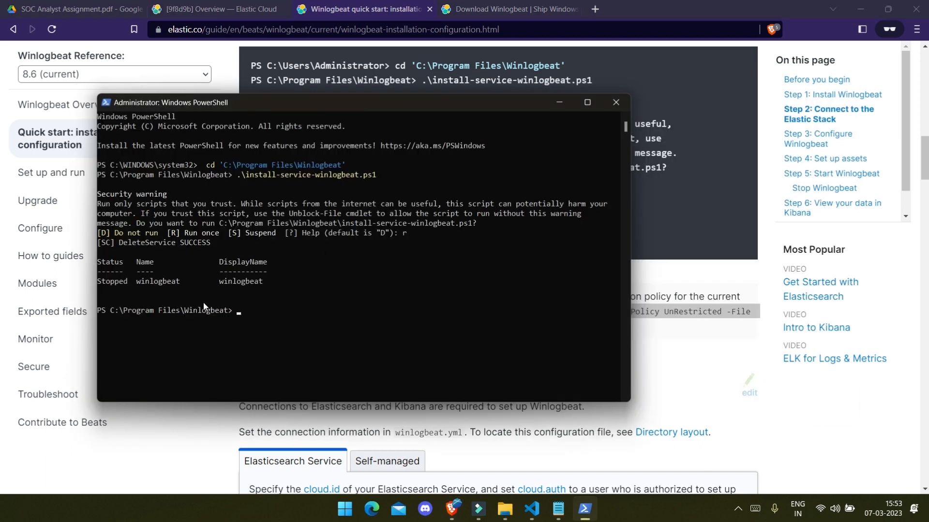
left_click_drag(104, 286, 186, 285)
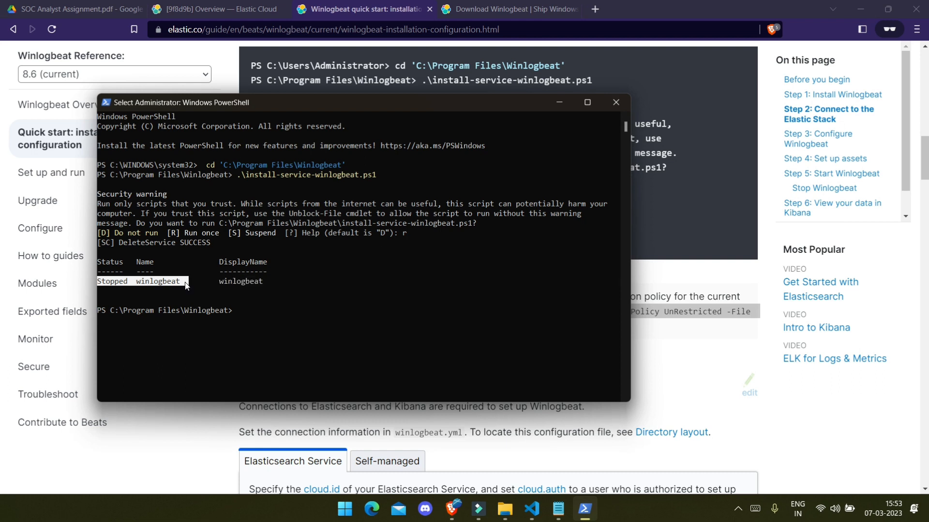
left_click(329, 282)
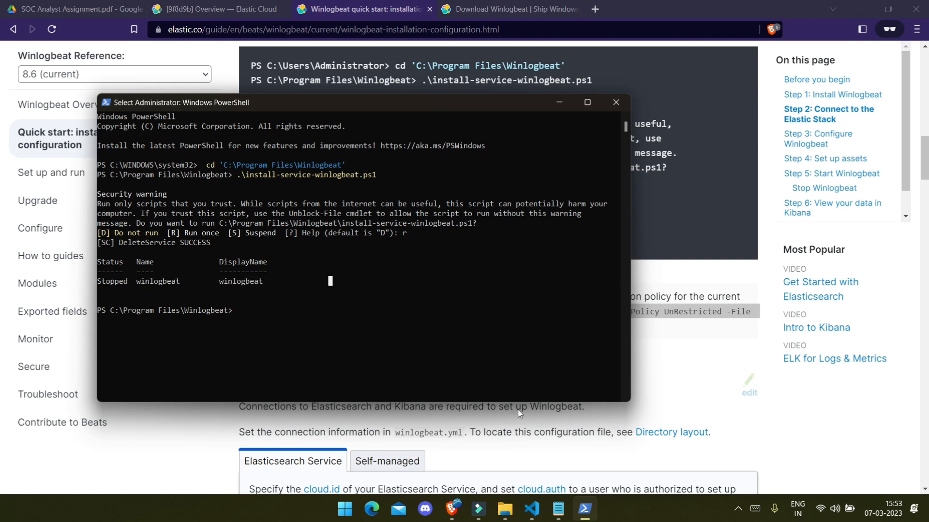
left_click(344, 495)
right_click(354, 491)
left_click(345, 510)
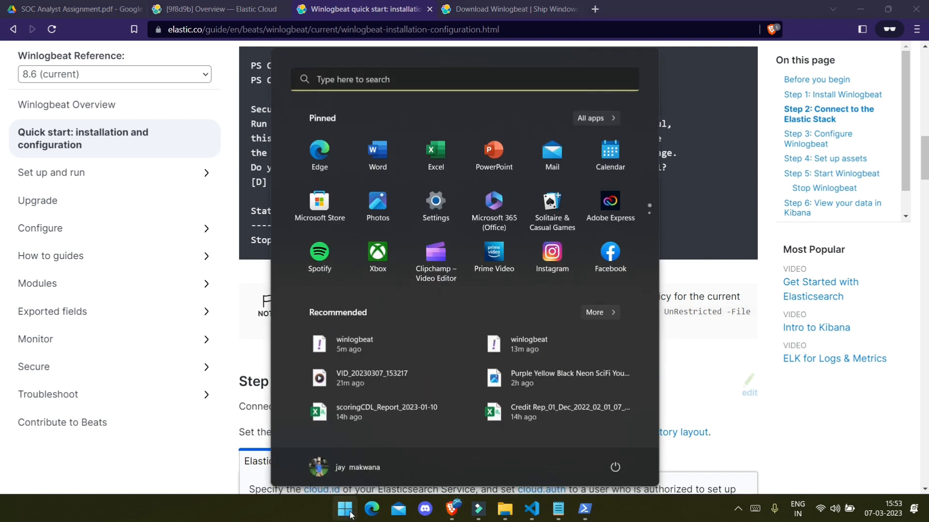
Step: Open Task Manager from the Start button's quick-link menu
right_click(345, 509)
left_click(278, 512)
right_click(333, 513)
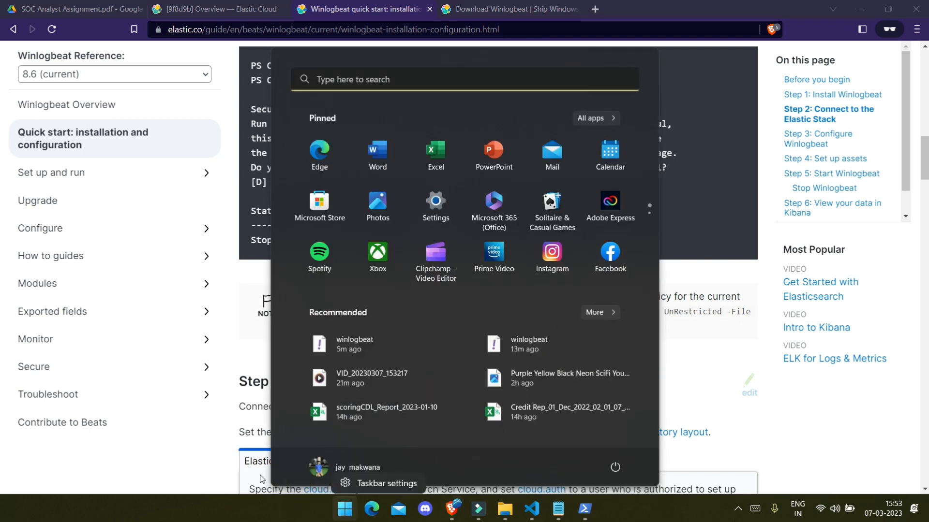
left_click(339, 512)
right_click(340, 513)
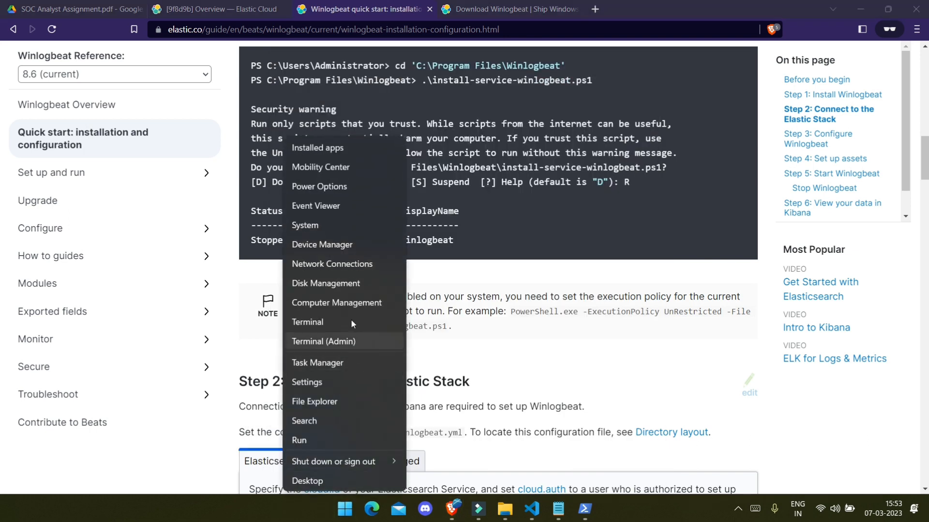
left_click(344, 364)
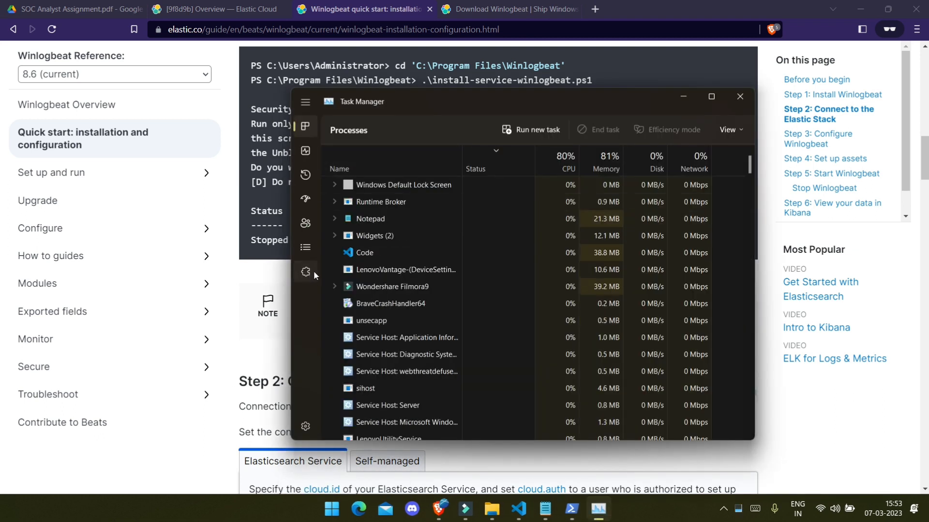
Step: Start the winlogbeat service from Task Manager's Services page
left_click(312, 272)
scroll(401, 244, "down", 20)
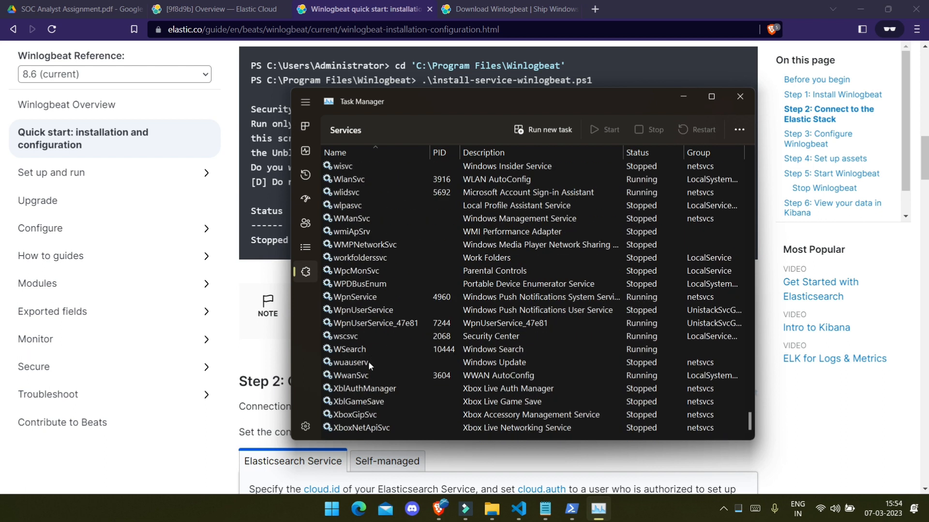
scroll(367, 375, "up", 4)
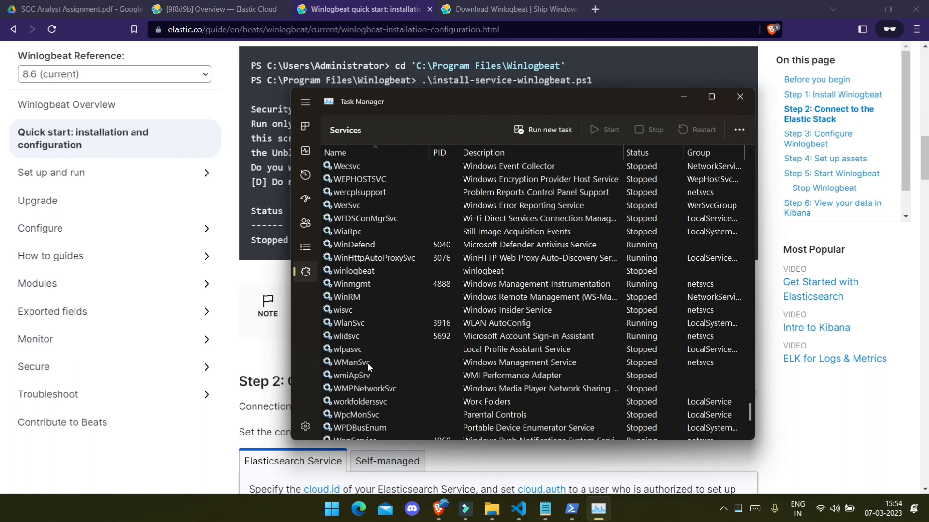
left_click(370, 274)
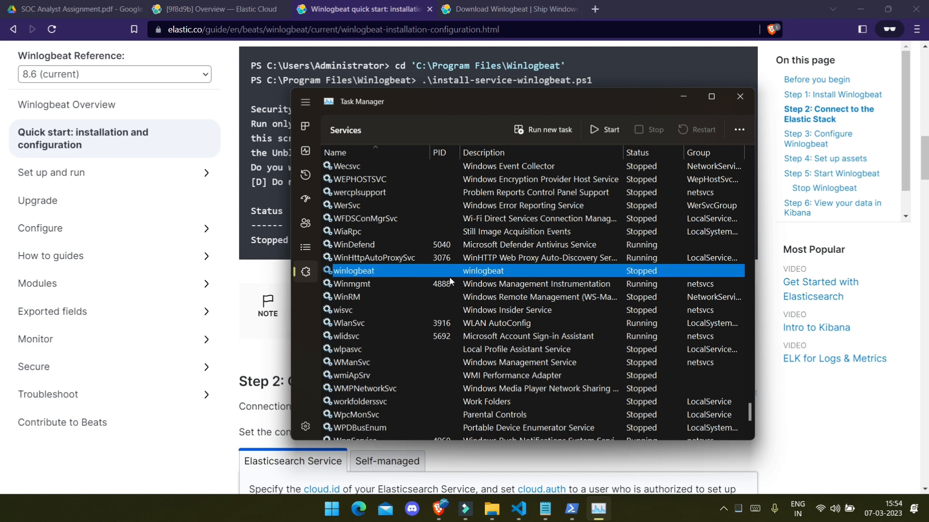
right_click(419, 270)
left_click(448, 284)
Step: Copy the guide's test config command into PowerShell and run it, getting Config OK
left_click(683, 97)
scroll(685, 96, "down", 5)
scroll(433, 314, "down", 4)
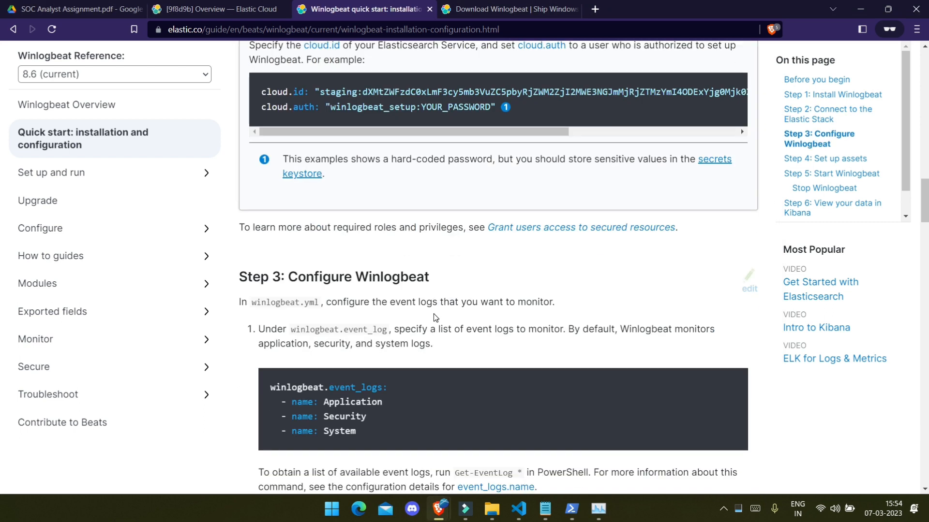
scroll(435, 303, "down", 8)
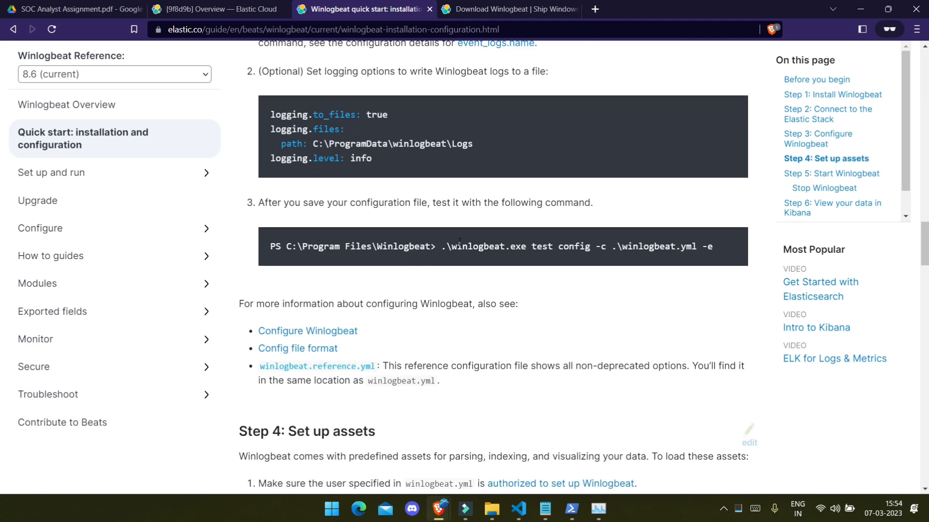
left_click_drag(441, 246, 724, 246)
key("super+c")
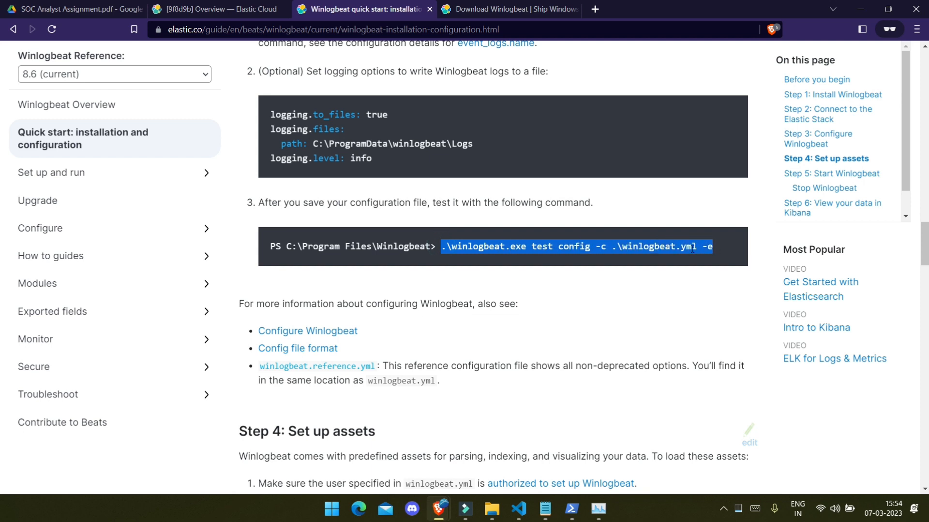
left_click(527, 517)
key("alt+Tab")
left_click(572, 510)
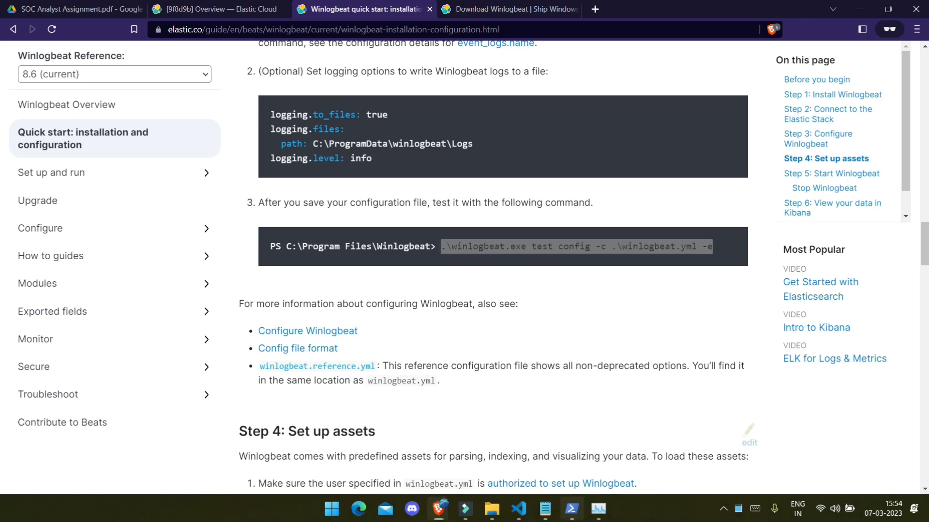
right_click(392, 319)
key("Return")
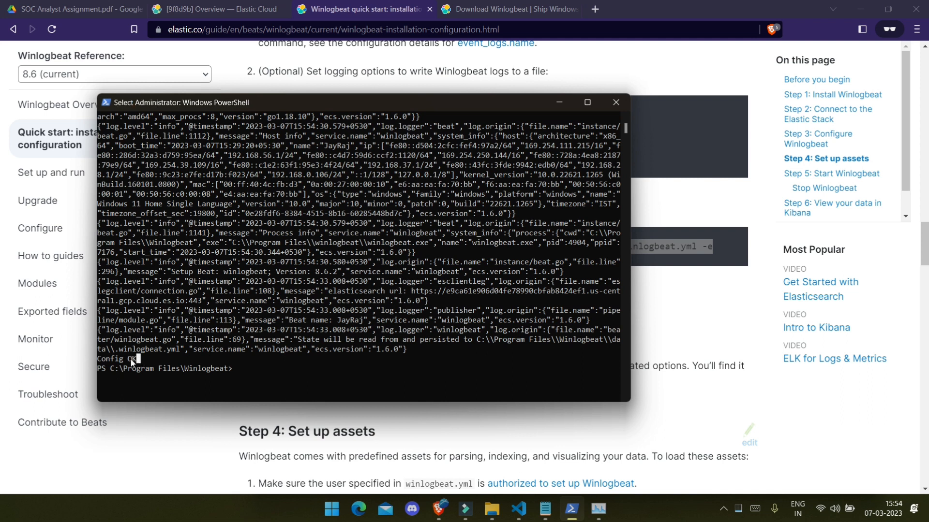
left_click_drag(140, 359, 91, 357)
left_click(283, 369)
Step: Paste the Step 4 command .\winlogbeat.exe setup -e at the PowerShell prompt
key("alt+Tab")
scroll(364, 339, "down", 5)
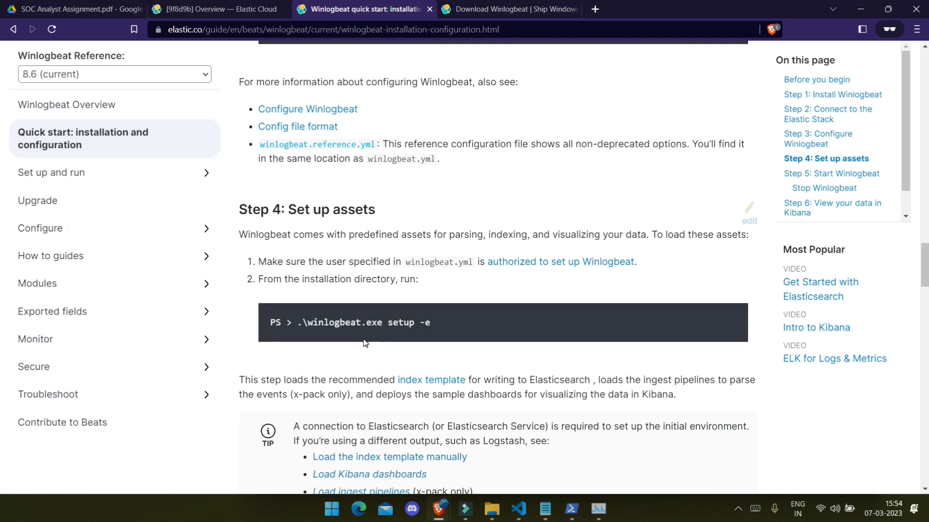
scroll(378, 332, "up", 3)
scroll(378, 331, "down", 3)
left_click_drag(297, 323, 491, 320)
key("super+c")
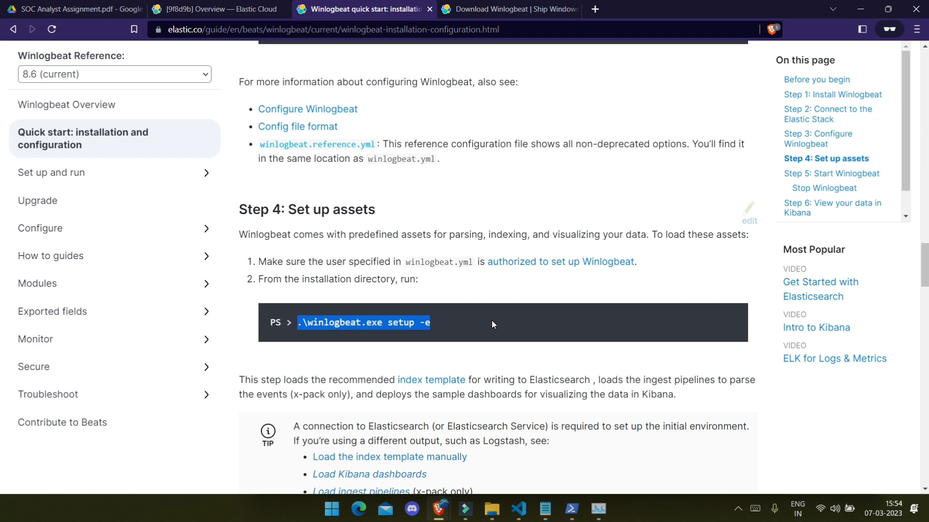
key("alt+Tab")
right_click(261, 373)
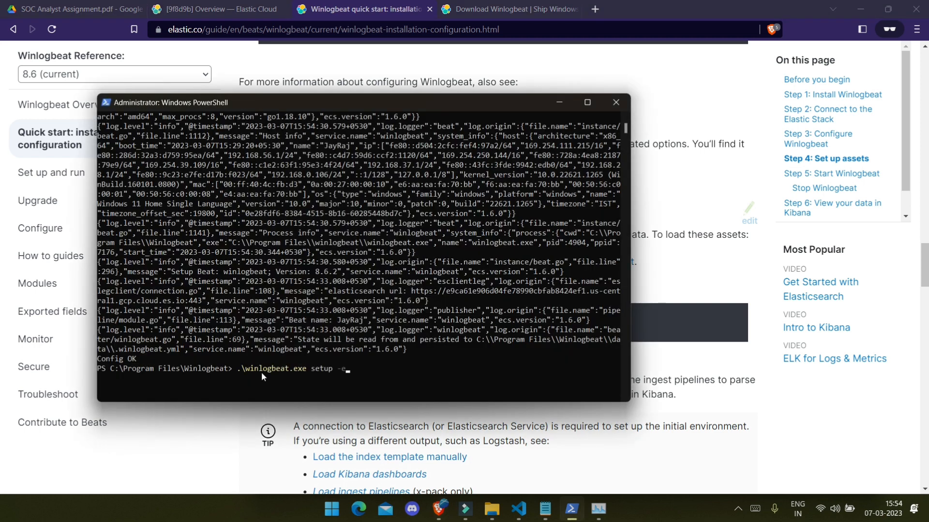
Step: Run .\winlogbeat.exe setup -e and check the winlogbeat service in Task Manager
key("Return")
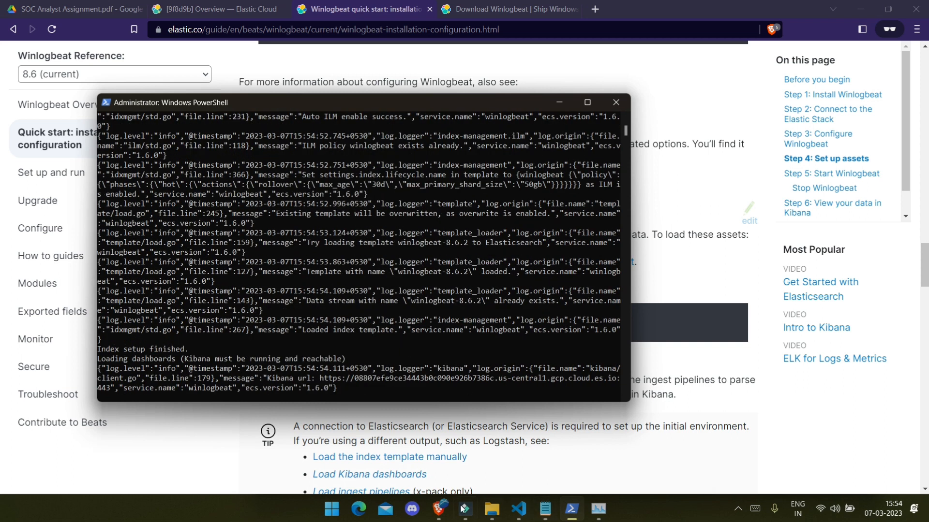
right_click(332, 508)
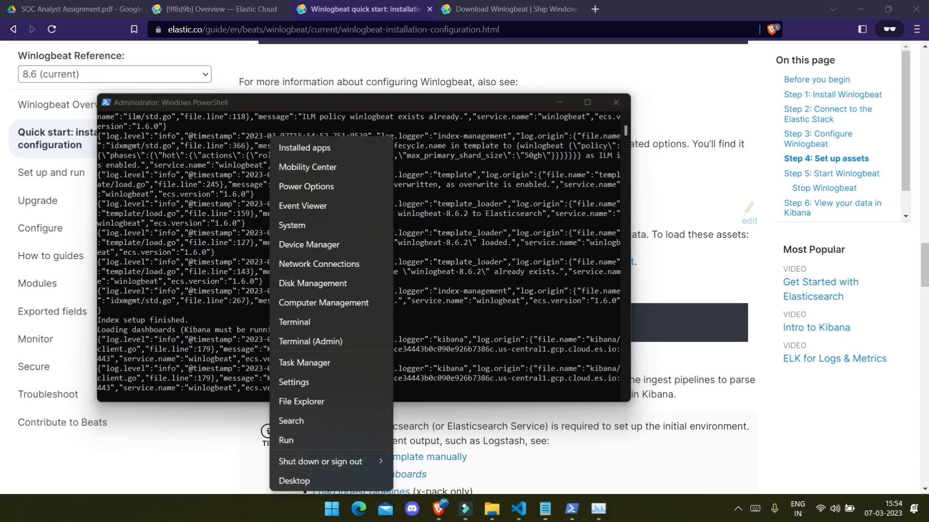
key("t")
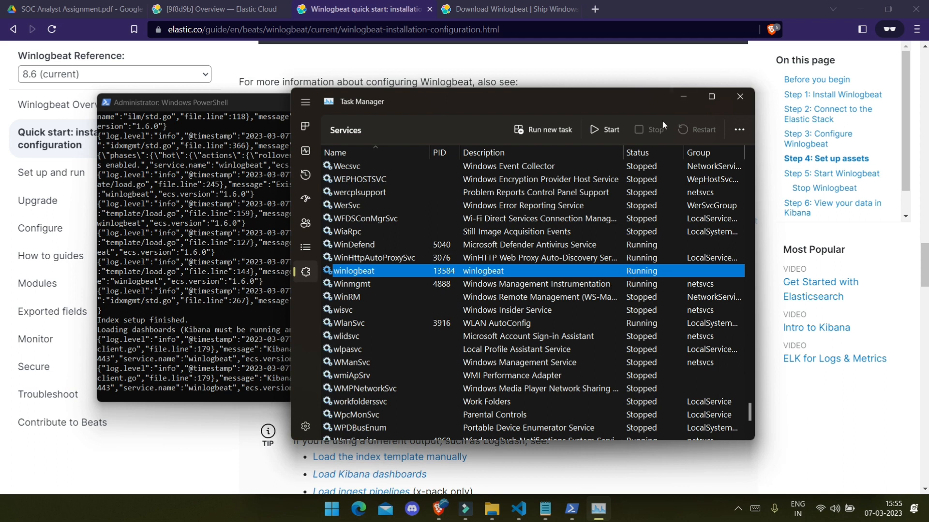
left_click(684, 95)
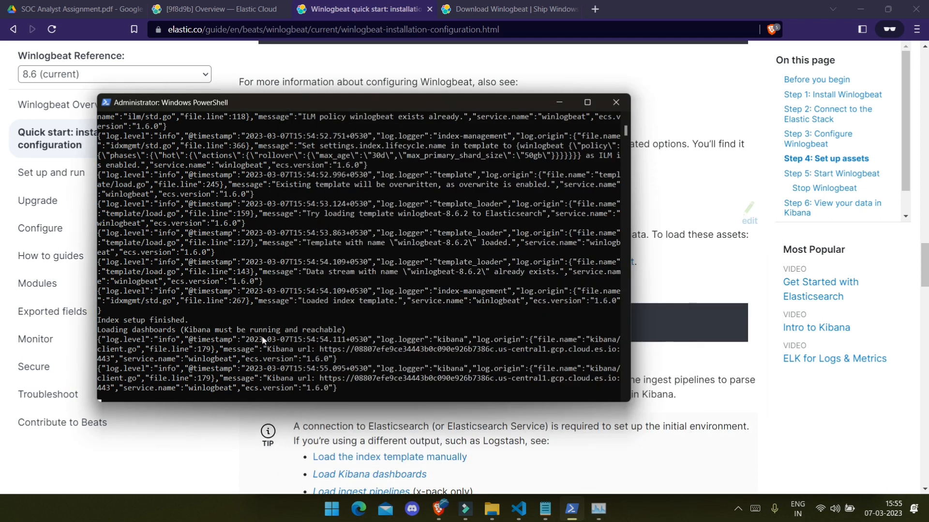
Step: Review the loaded template, dashboards and pipelines output, then minimise PowerShell
scroll(348, 315, "up", 8)
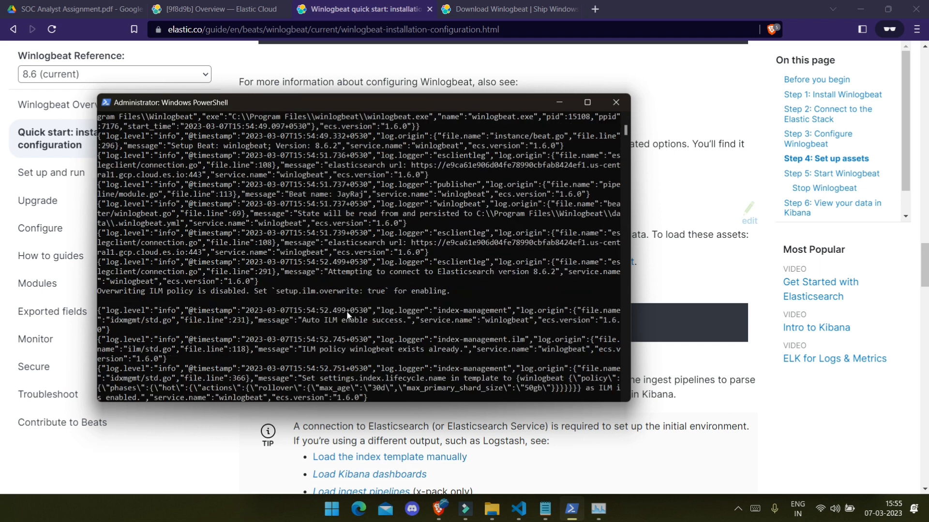
scroll(348, 315, "down", 12)
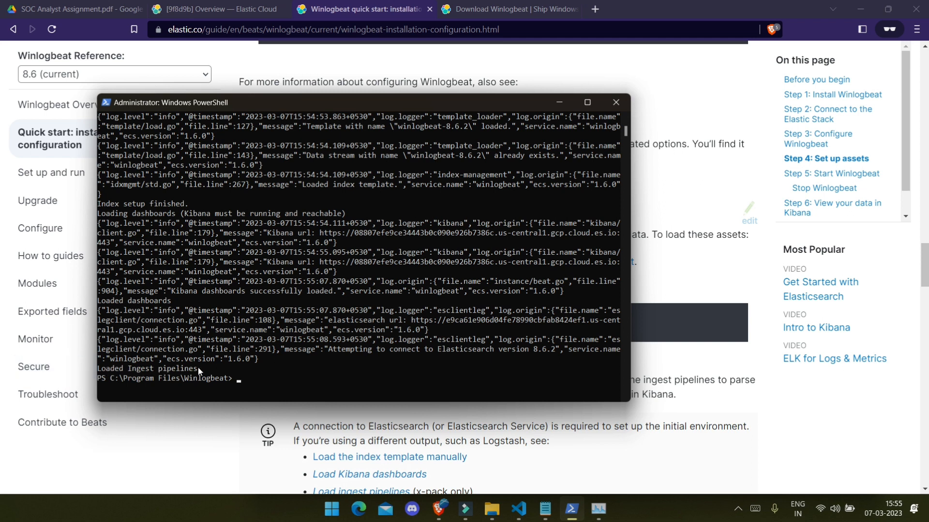
left_click(557, 101)
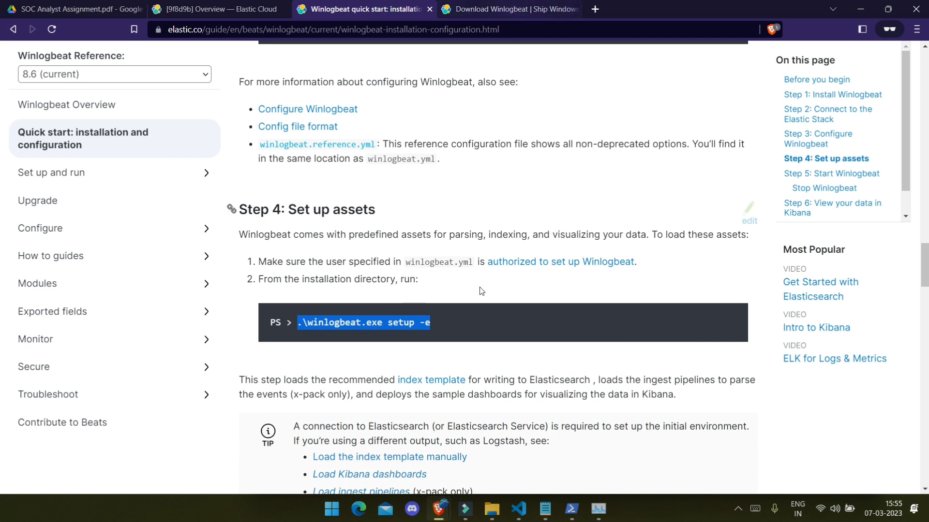
Step: Find the Step 5 Start-Service winlogbeat command in the guide
scroll(462, 359, "down", 4)
scroll(461, 358, "down", 4)
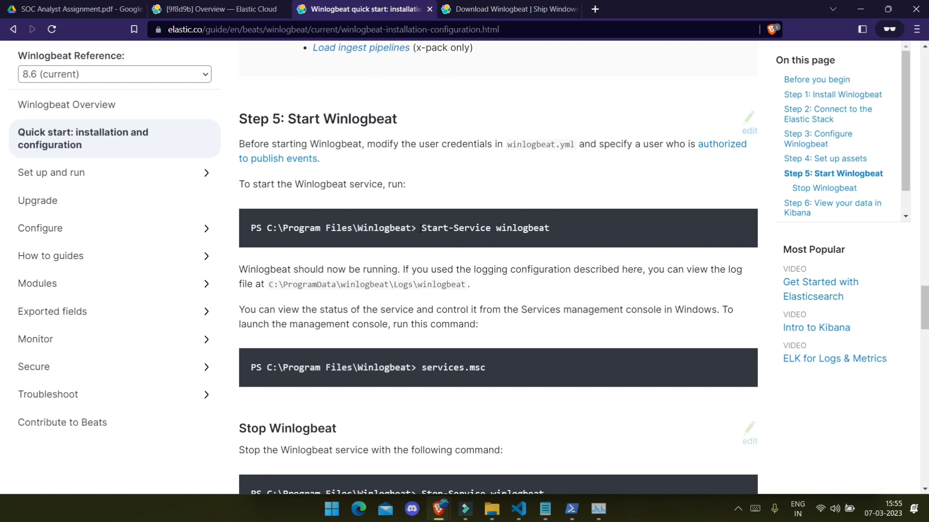
left_click_drag(419, 228, 575, 227)
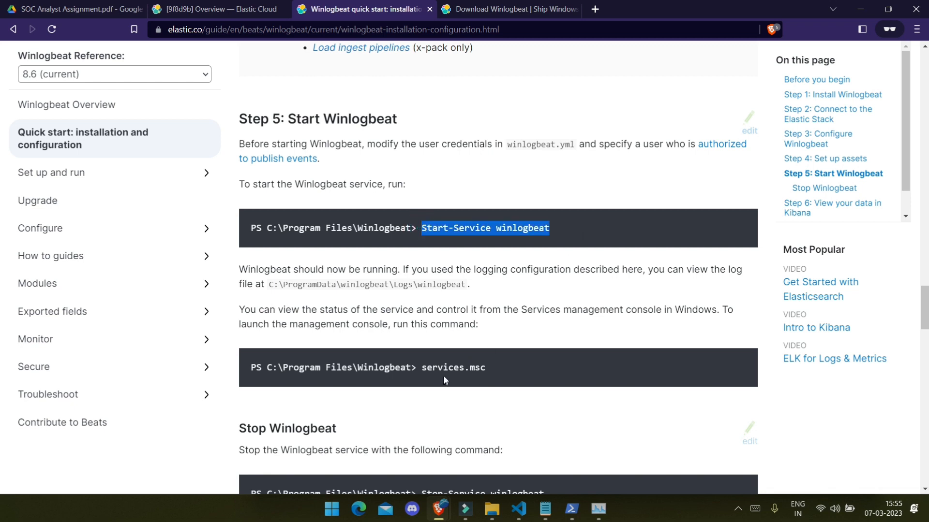
scroll(495, 364, "down", 4)
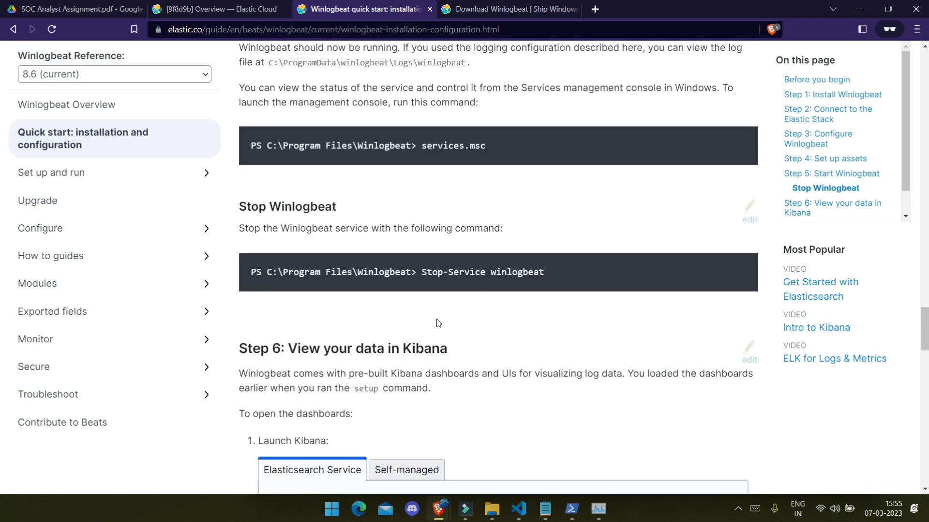
scroll(439, 323, "up", 5)
Step: Copy the deployment's Kibana endpoint and load it in the Download Winlogbeat tab
left_click(212, 8)
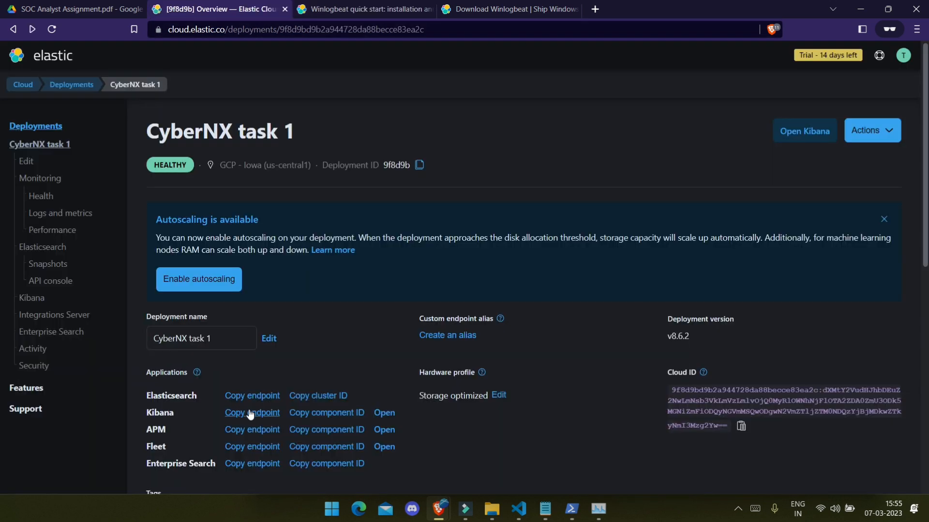
left_click(250, 413)
left_click(329, 8)
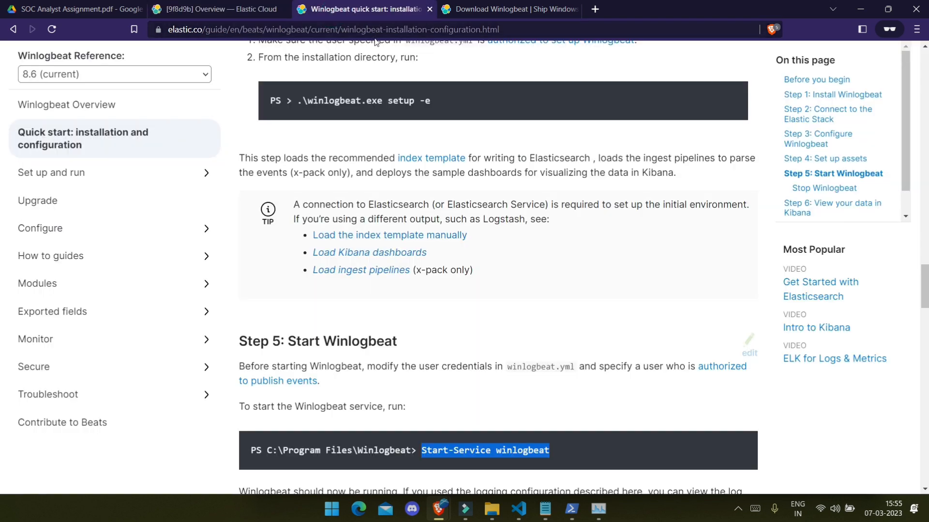
left_click(440, 8)
left_click_drag(438, 9, 293, 9)
key("ctrl+l")
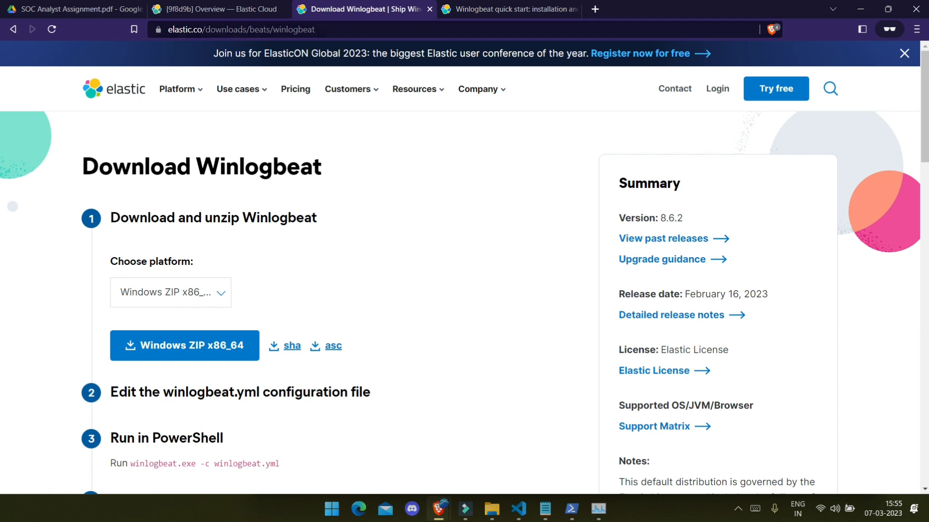
key("ctrl+v")
key("Return")
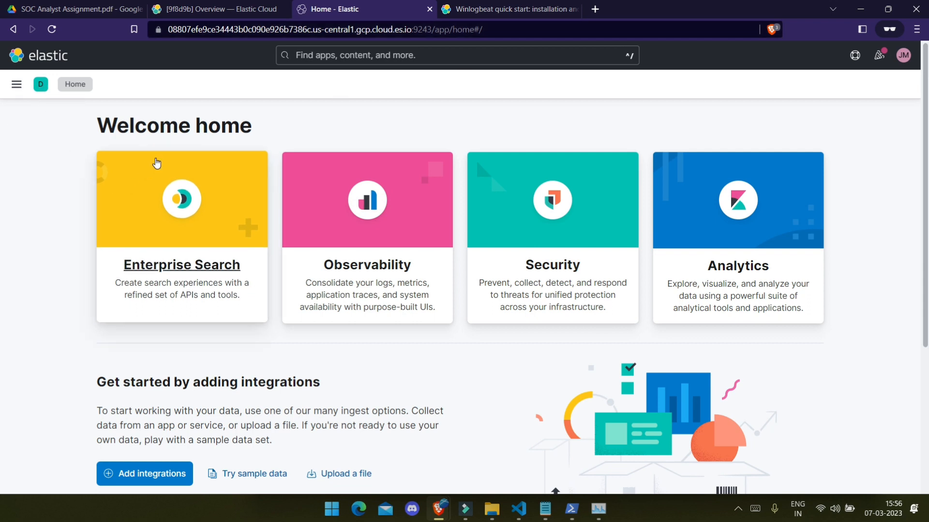
Step: Go to Discover from Kibana's main navigation
scroll(216, 270, "down", 3)
scroll(121, 110, "up", 3)
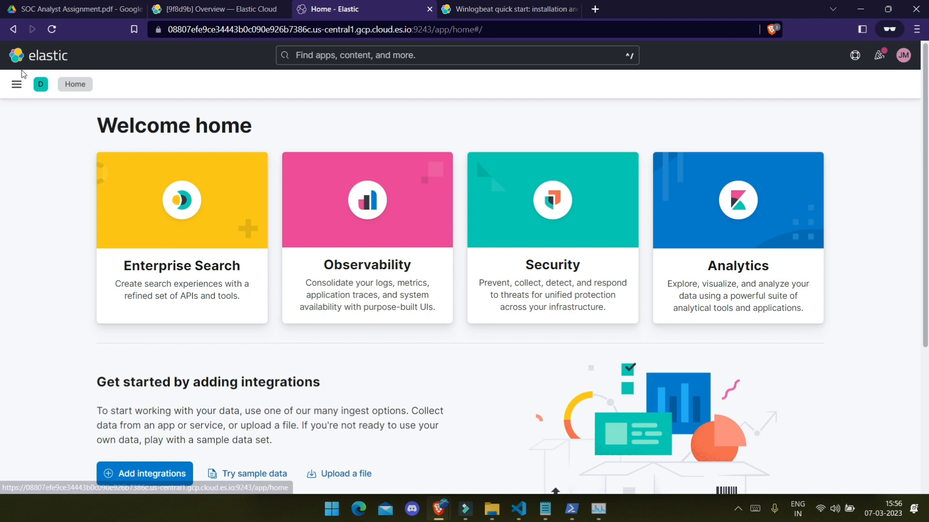
left_click(18, 86)
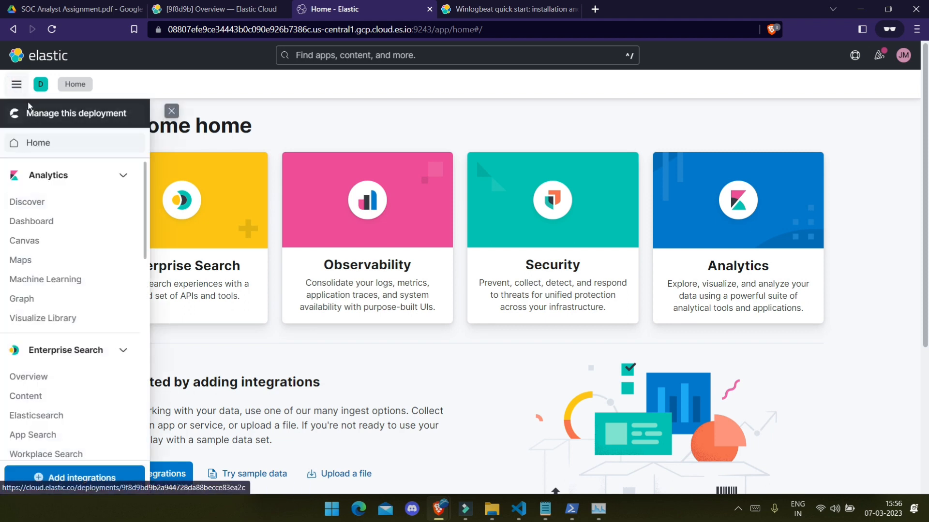
left_click(27, 202)
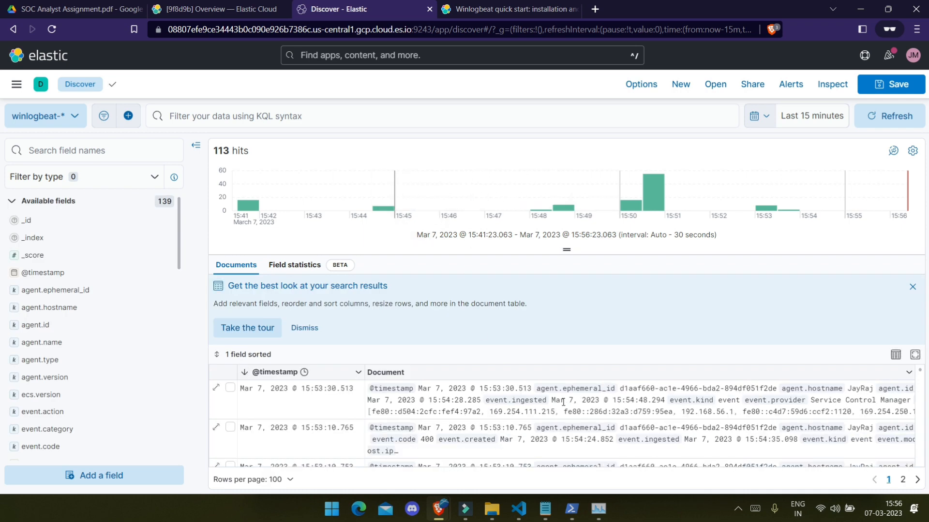
Step: Check the last-15-minutes time range and refresh to show 113 winlogbeat-* hits
scroll(584, 394, "down", 4)
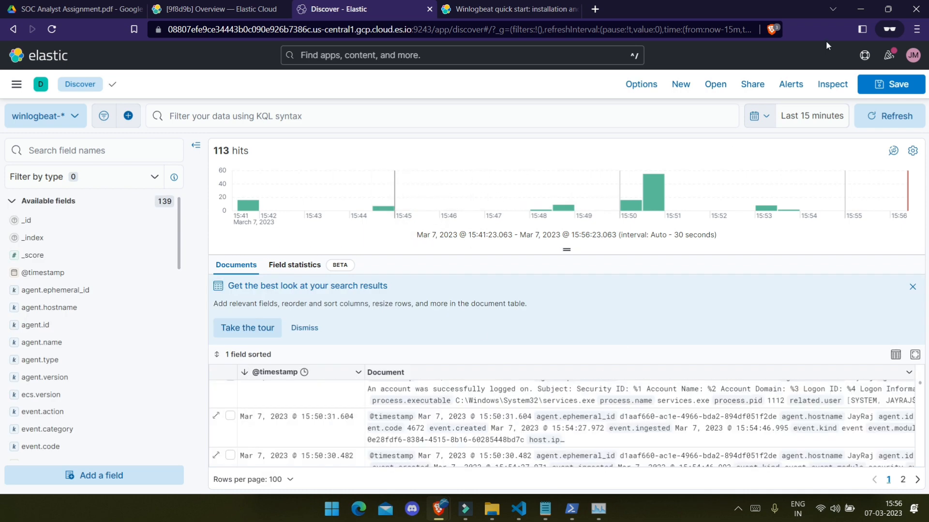
left_click(786, 118)
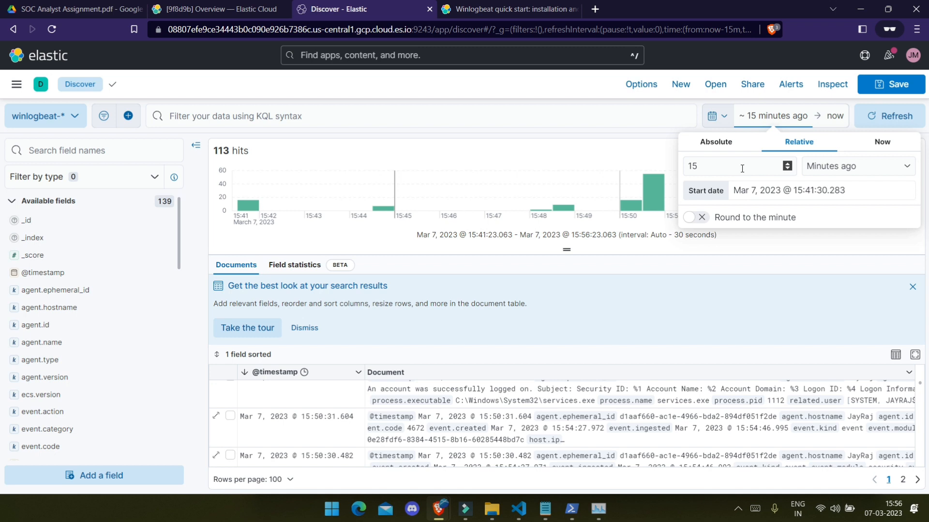
left_click(620, 119)
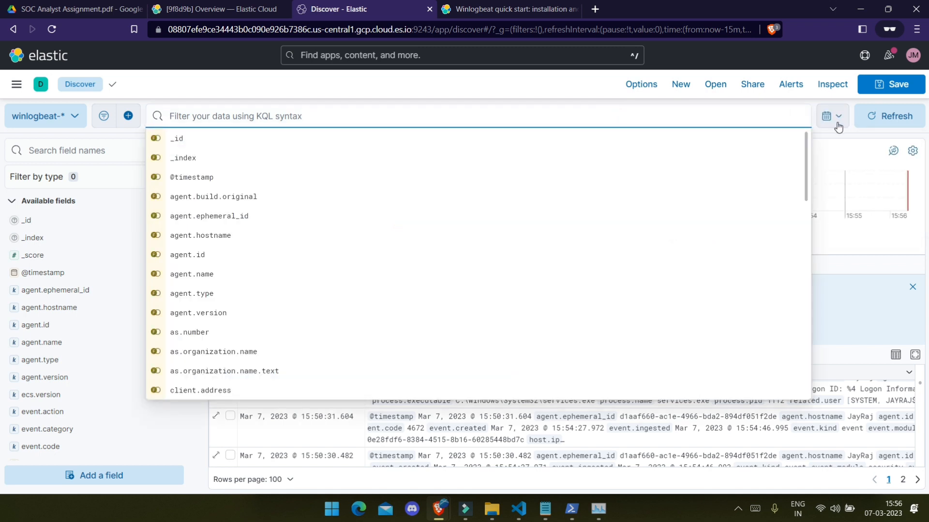
left_click(836, 123)
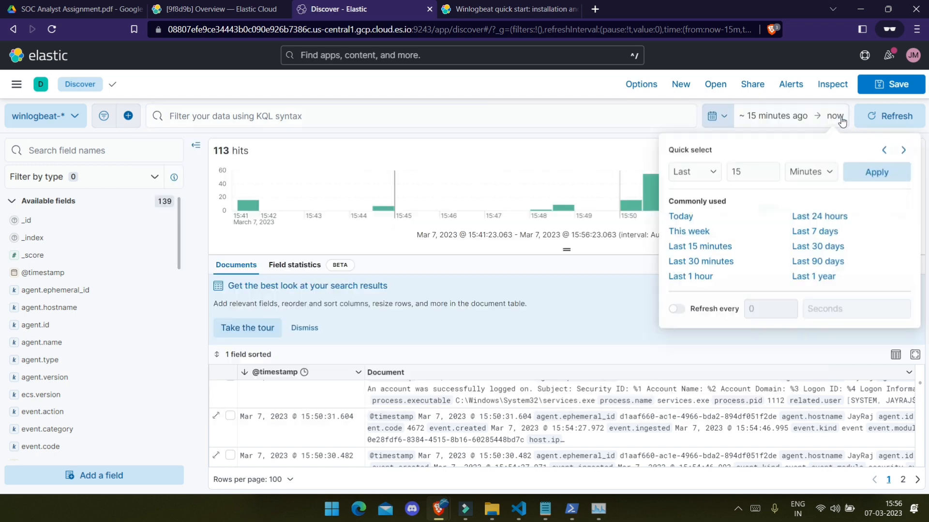
left_click(611, 296)
left_click(894, 124)
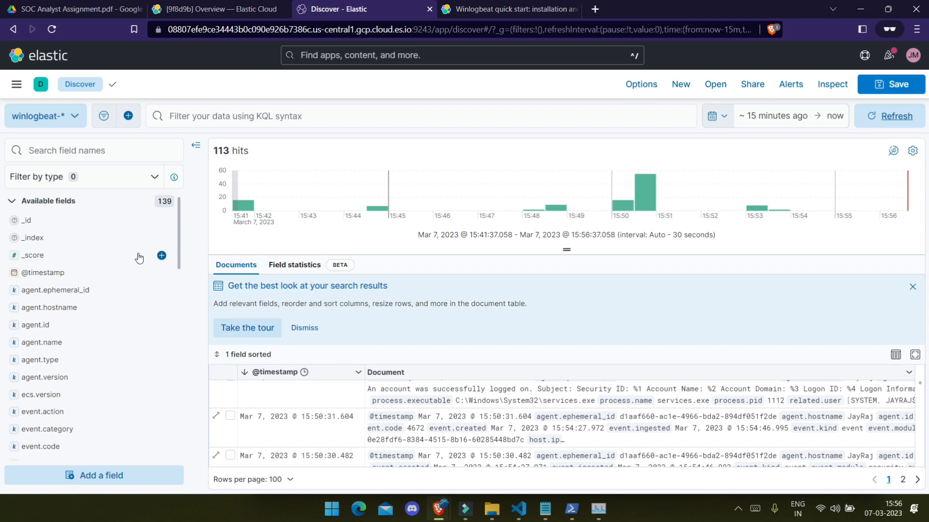
scroll(83, 262, "down", 20)
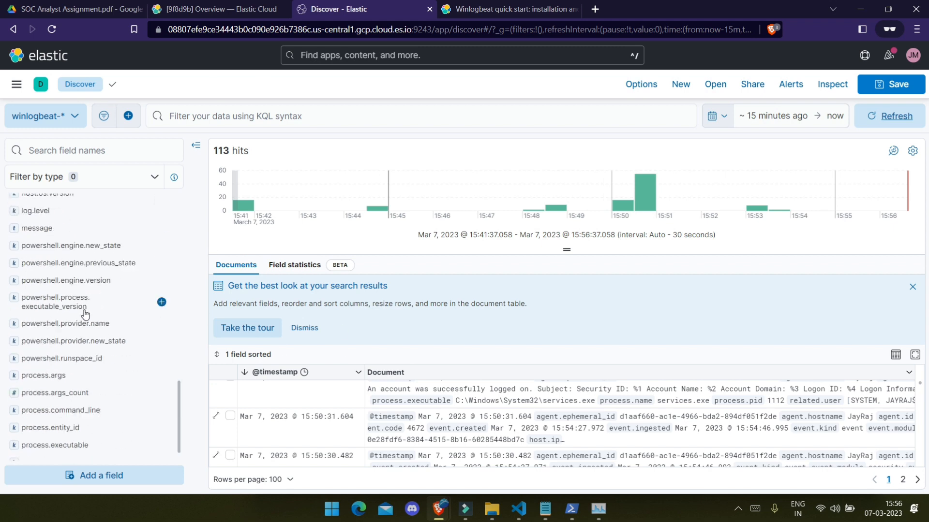
scroll(85, 314, "up", 20)
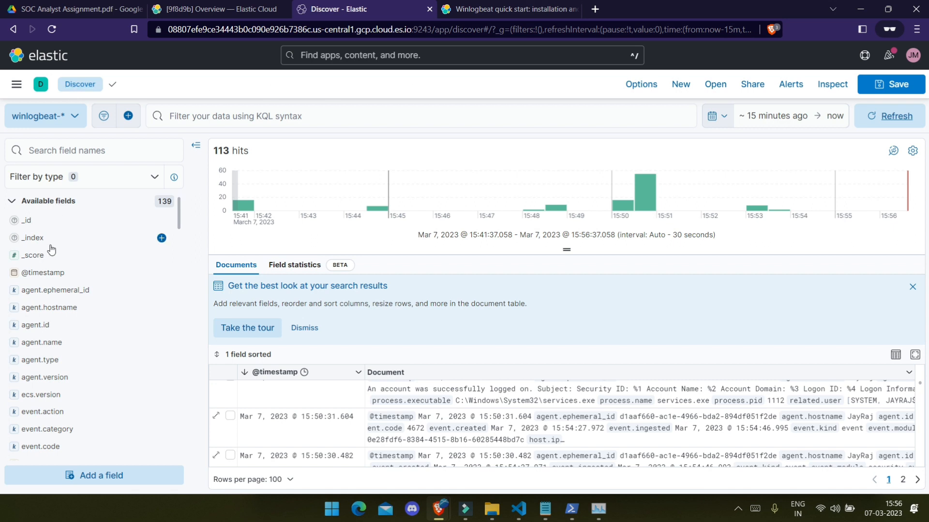
Step: Open Dashboards in a new browser tab
left_click(16, 84)
right_click(41, 218)
left_click(73, 228)
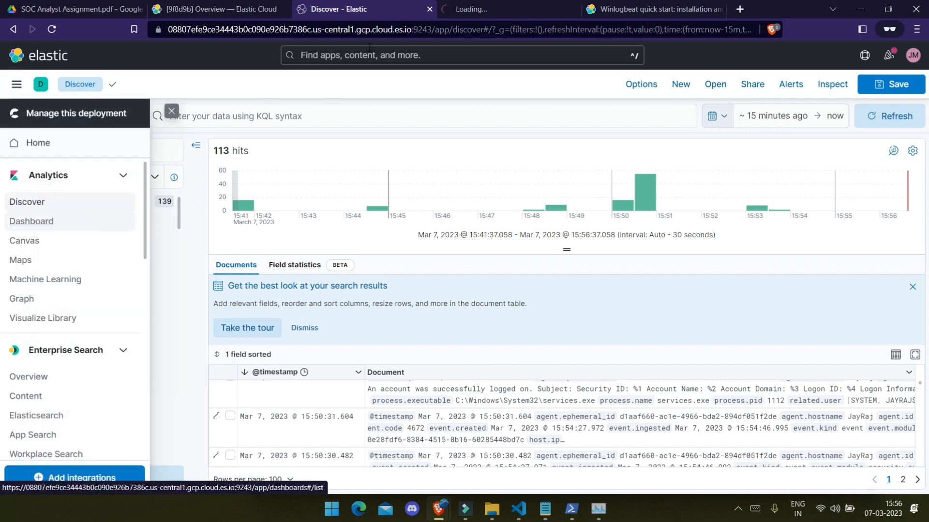
Step: In the Dashboards tab, create a new blank dashboard
left_click(486, 7)
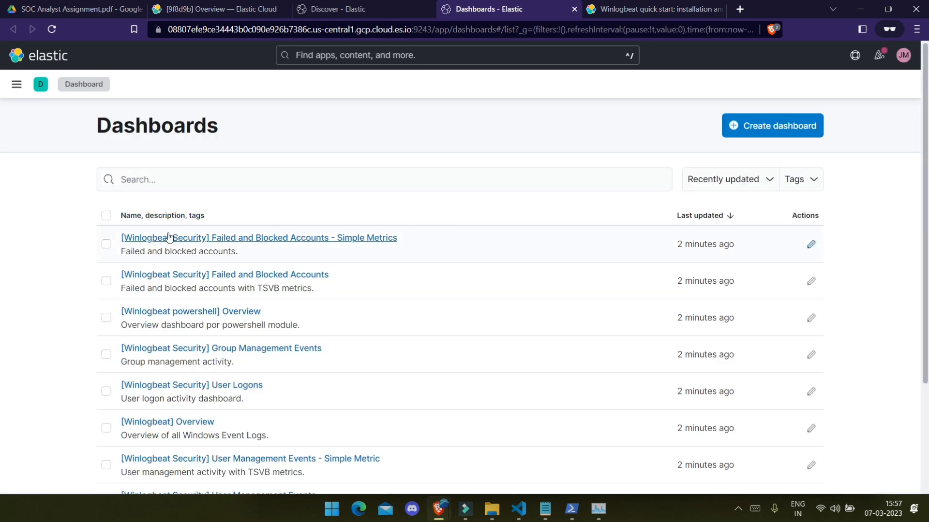
left_click(323, 10)
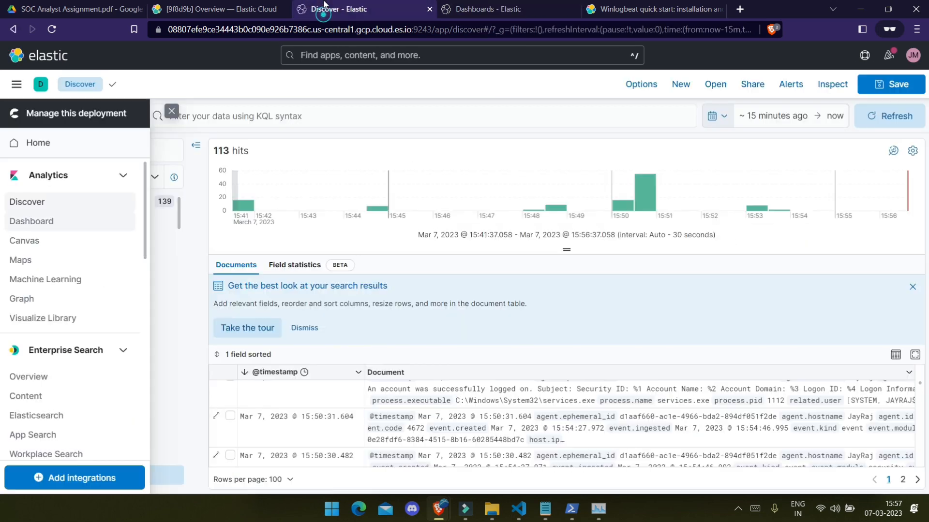
left_click(523, 6)
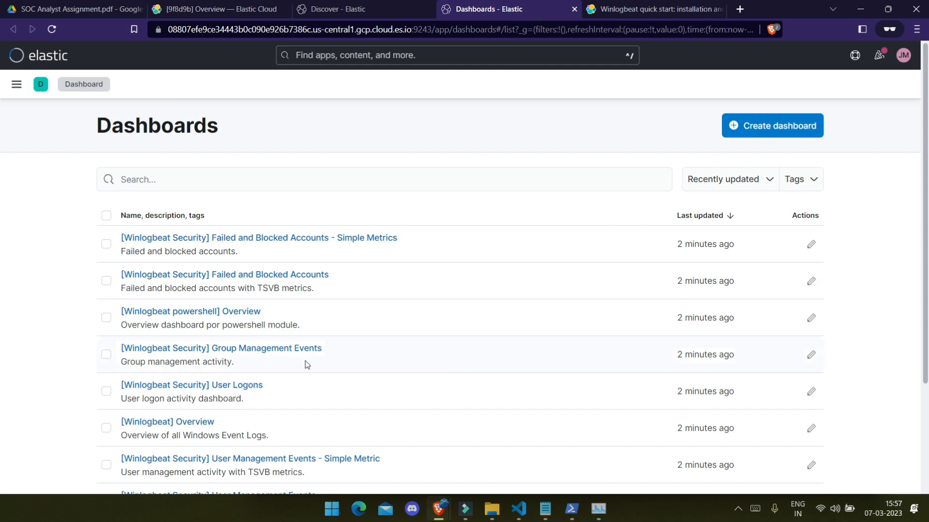
left_click(762, 122)
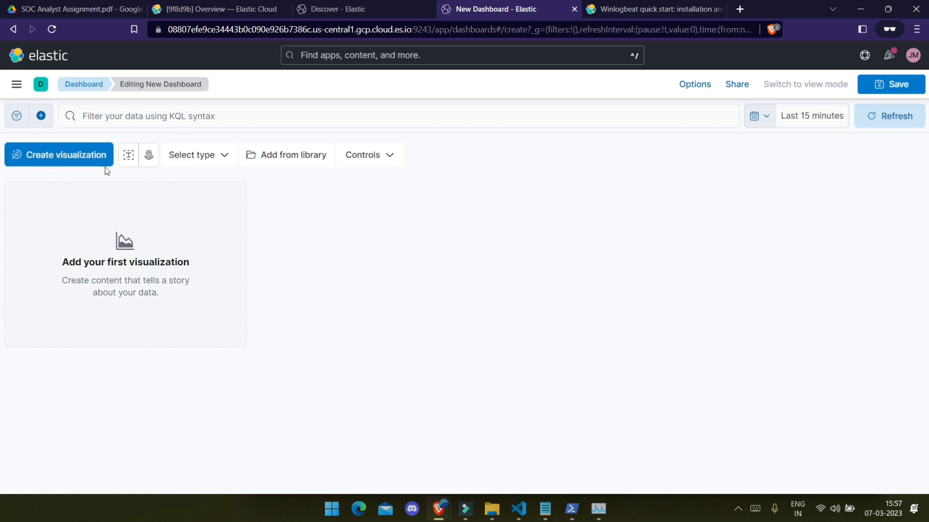
Step: Create a Lens visualization by searching host.ho and dragging host.hostname into the workspace
left_click(77, 161)
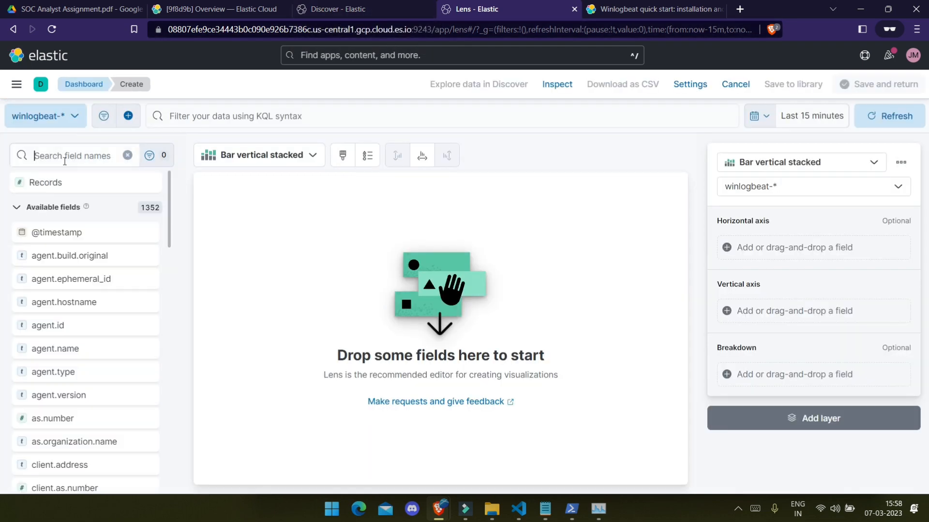
type("ho")
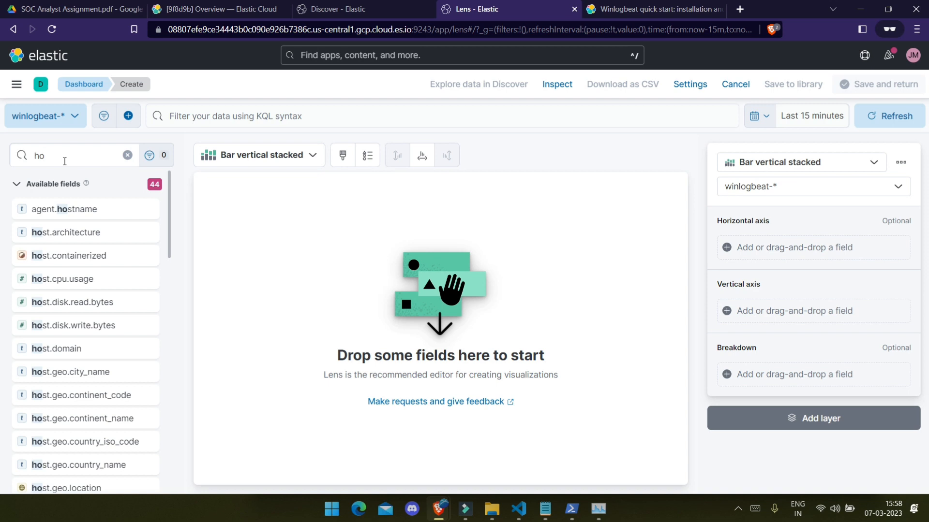
type("st.ho")
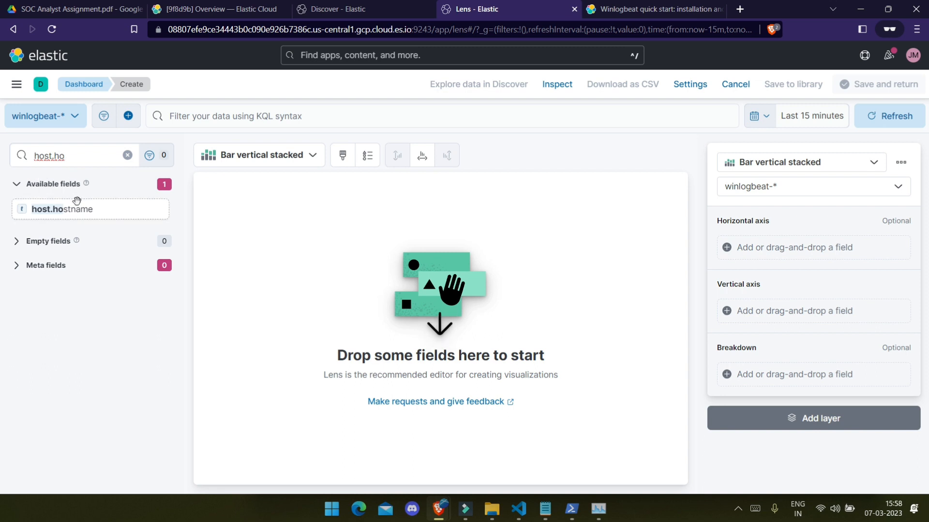
left_click(75, 208)
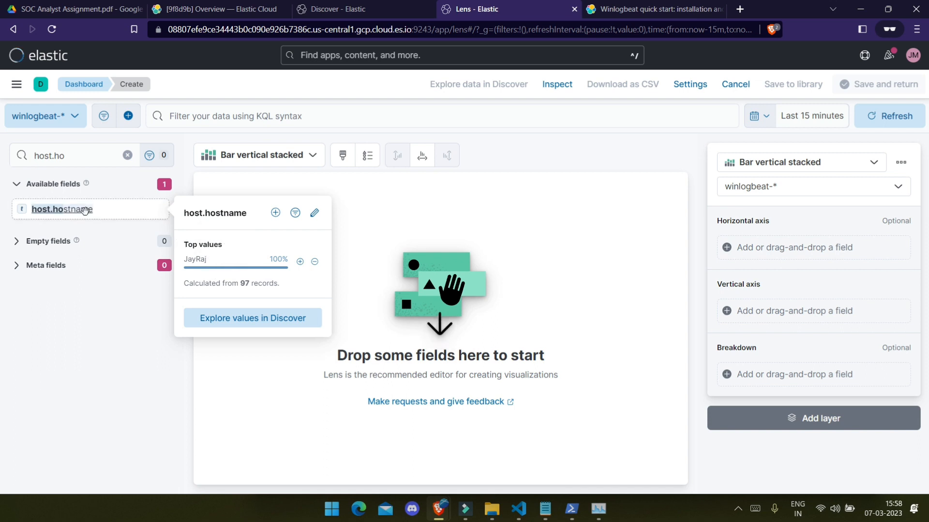
left_click_drag(86, 213, 413, 251)
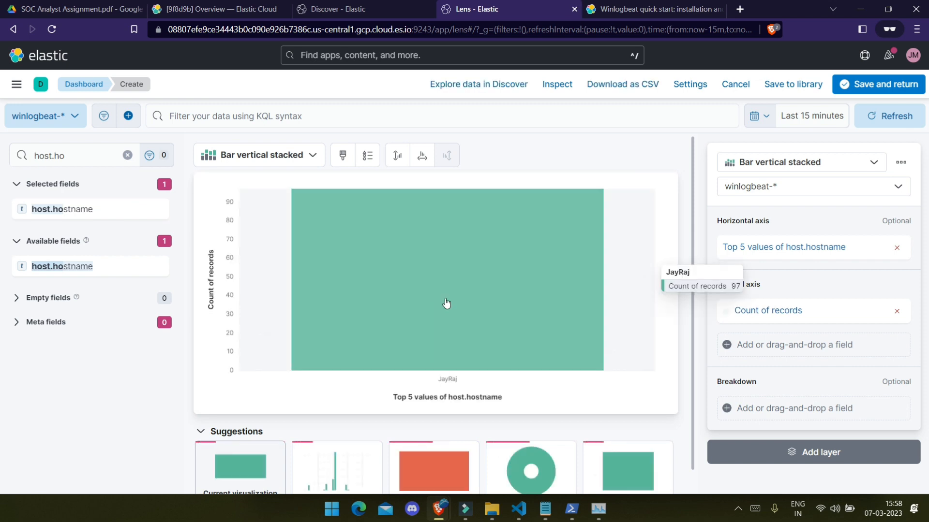
Step: Try the Table type, then switch the host.hostname chart to a Treemap
scroll(402, 413, "down", 1)
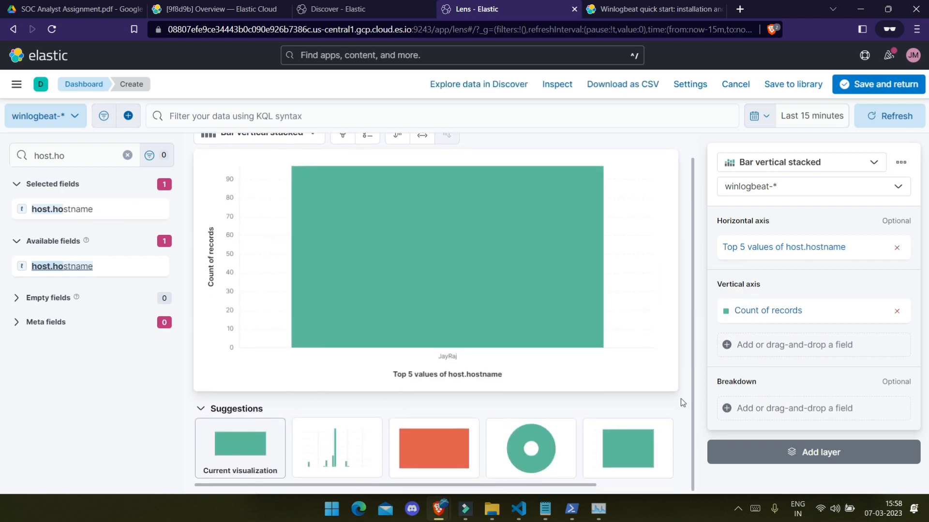
scroll(269, 238, "up", 1)
left_click(302, 155)
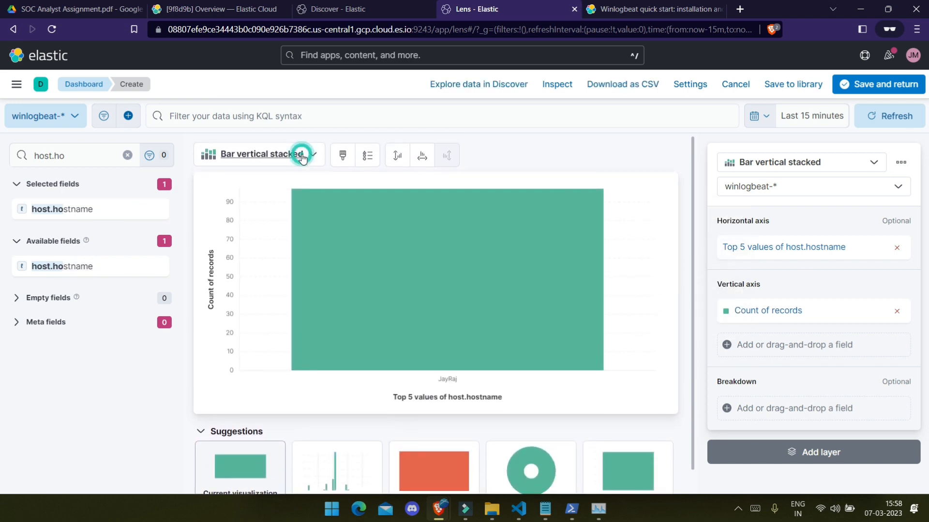
scroll(264, 324, "down", 6)
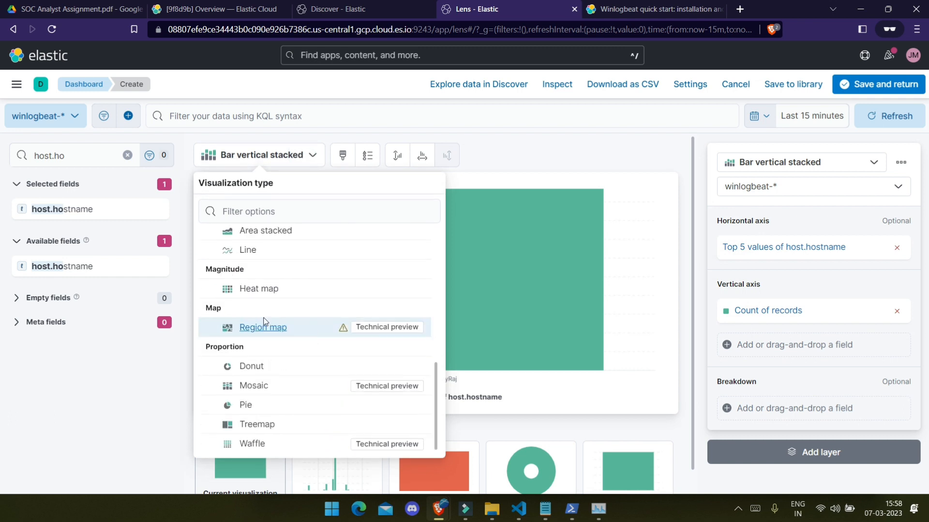
scroll(265, 323, "up", 6)
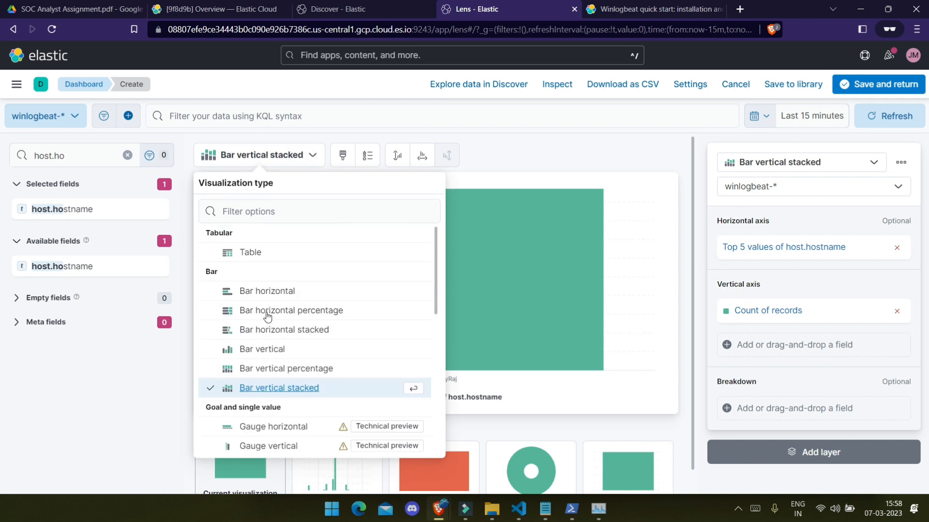
left_click(243, 248)
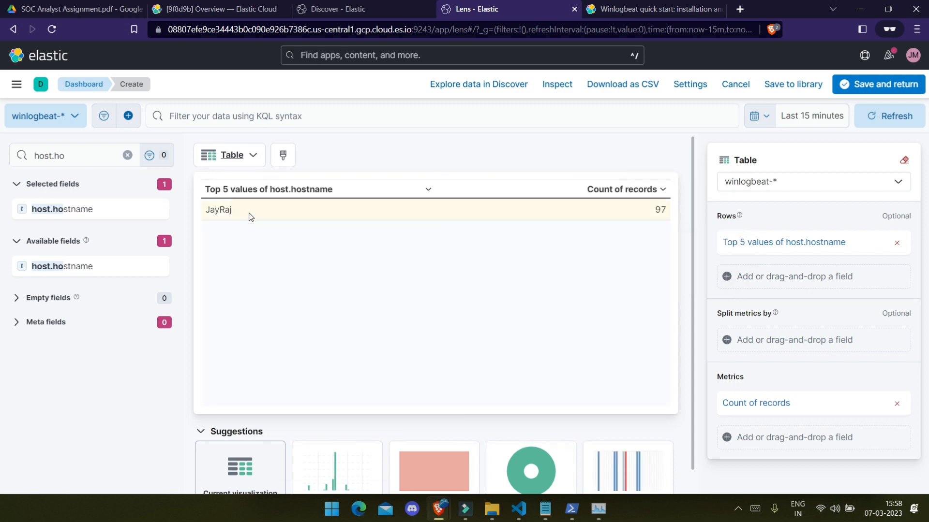
left_click(232, 156)
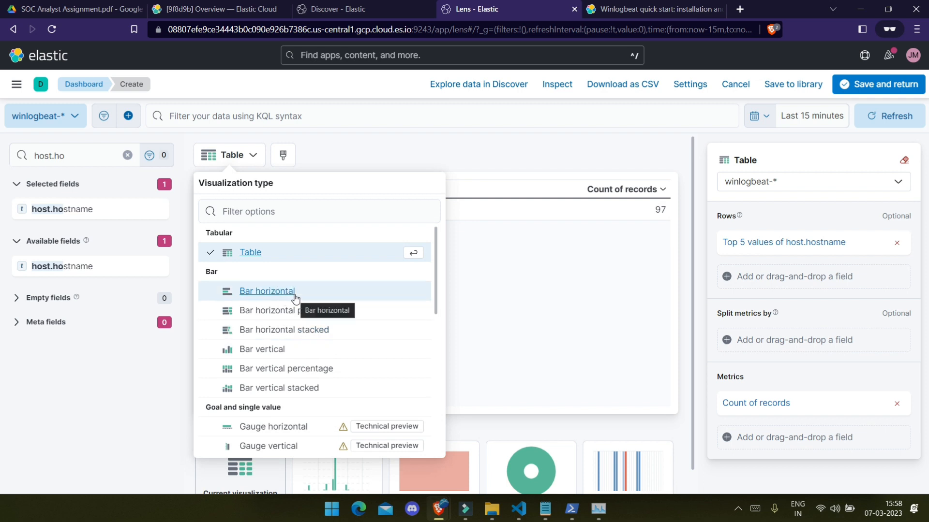
scroll(304, 387, "down", 5)
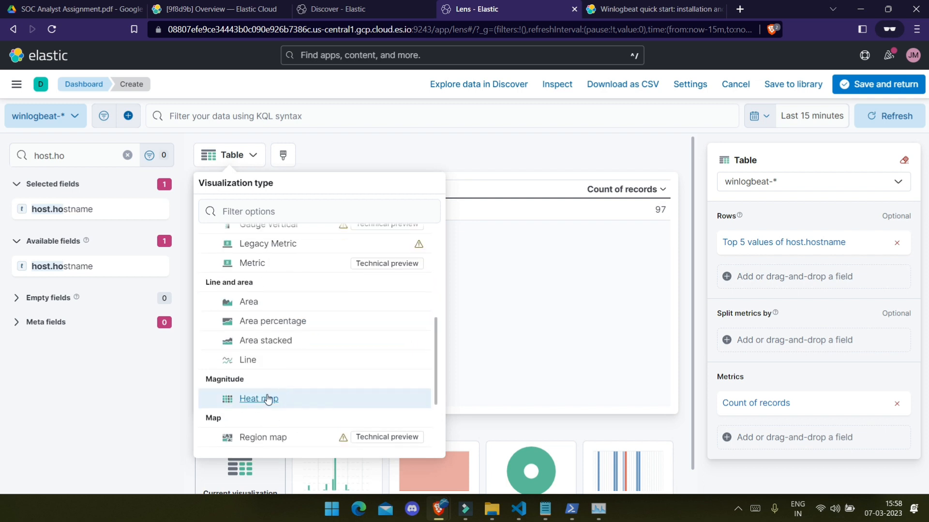
scroll(271, 387, "down", 3)
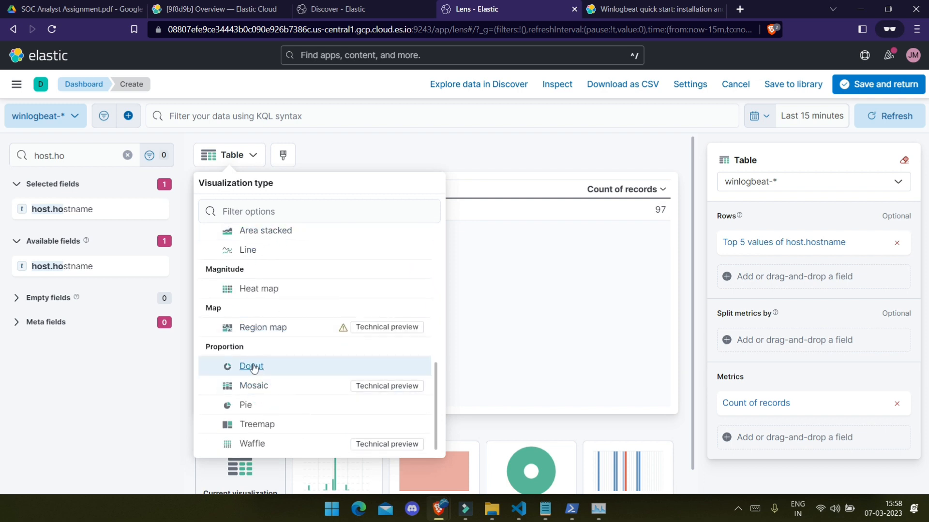
left_click(269, 433)
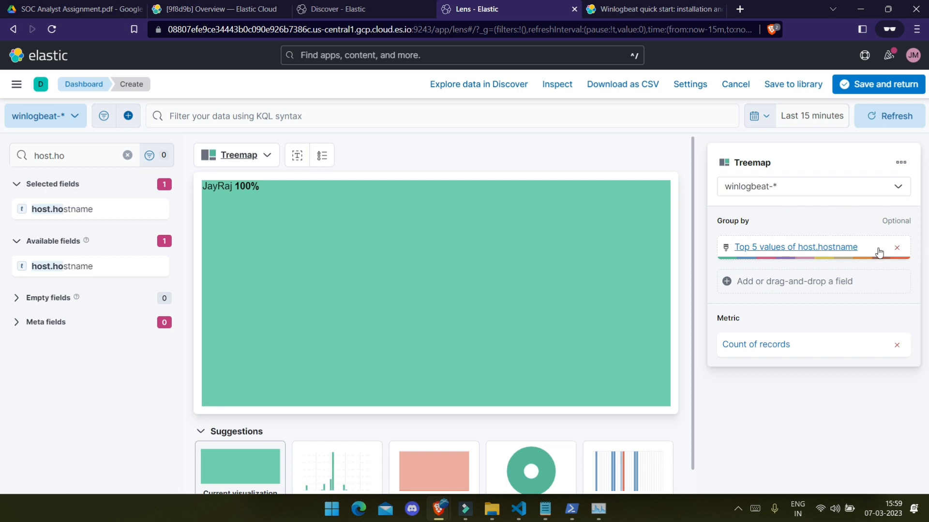
Step: Review the Group by settings for the top 5 host.hostname values
left_click(806, 254)
scroll(793, 290, "down", 3)
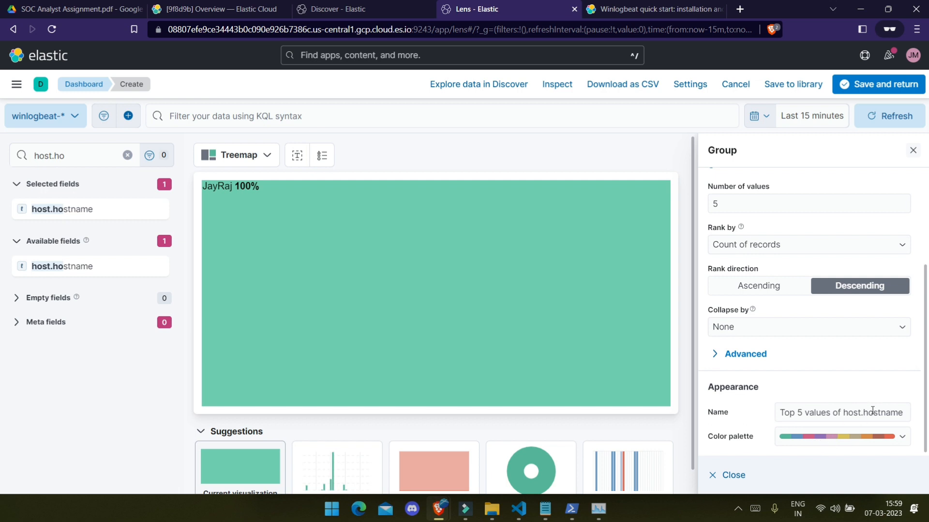
scroll(810, 415, "up", 3)
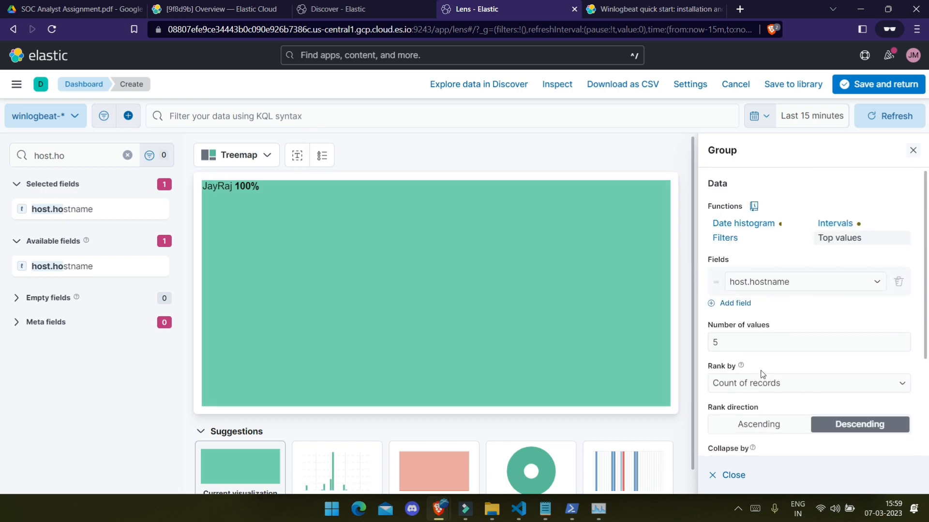
scroll(760, 373, "down", 3)
scroll(841, 396, "up", 3)
left_click(912, 152)
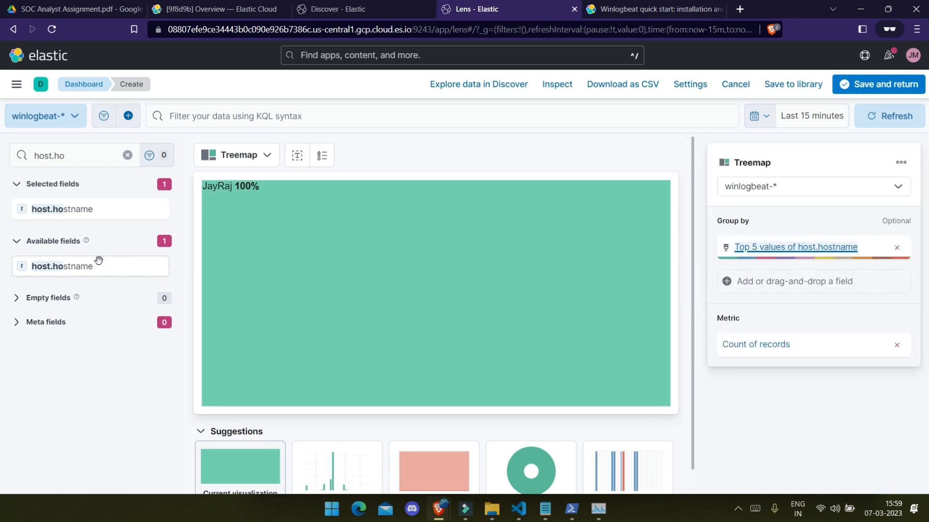
Step: Preview the over-time suggestion, return to the treemap, and save it to the dashboard
scroll(379, 397, "down", 1)
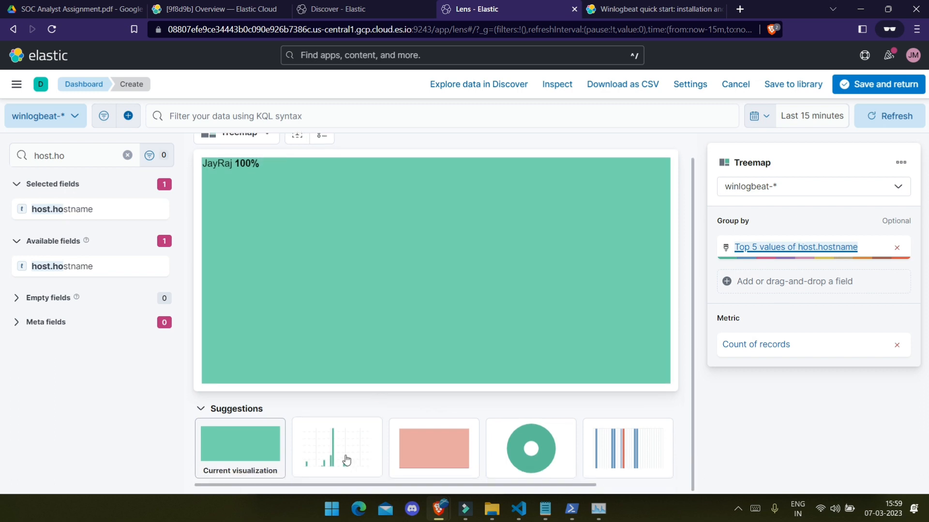
left_click(303, 454)
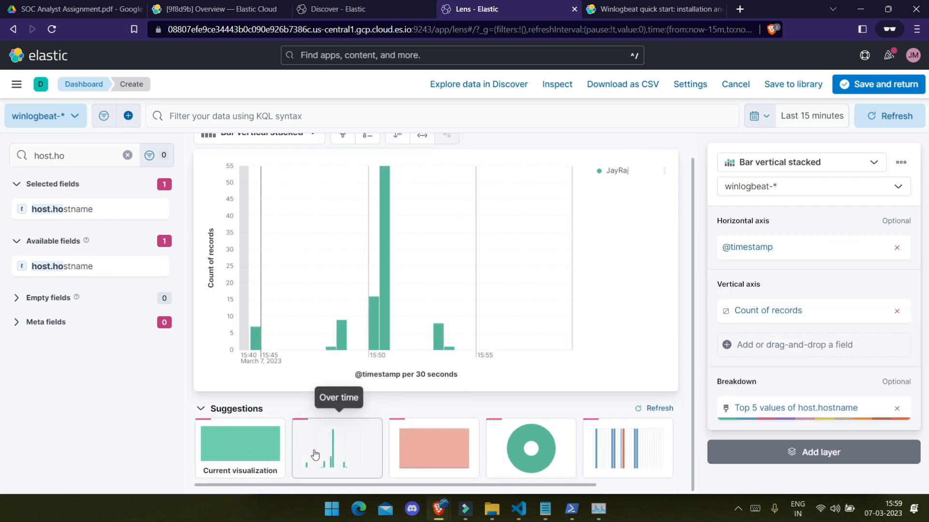
left_click(241, 456)
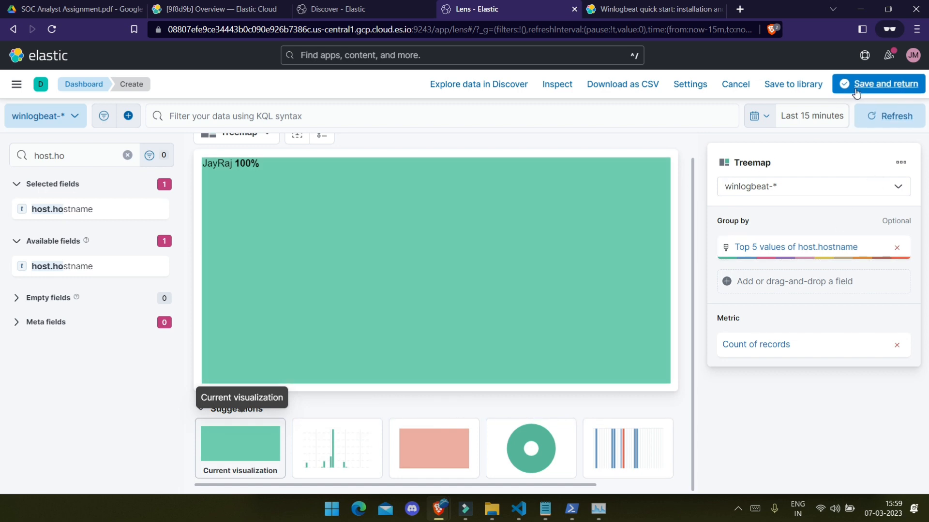
left_click(853, 91)
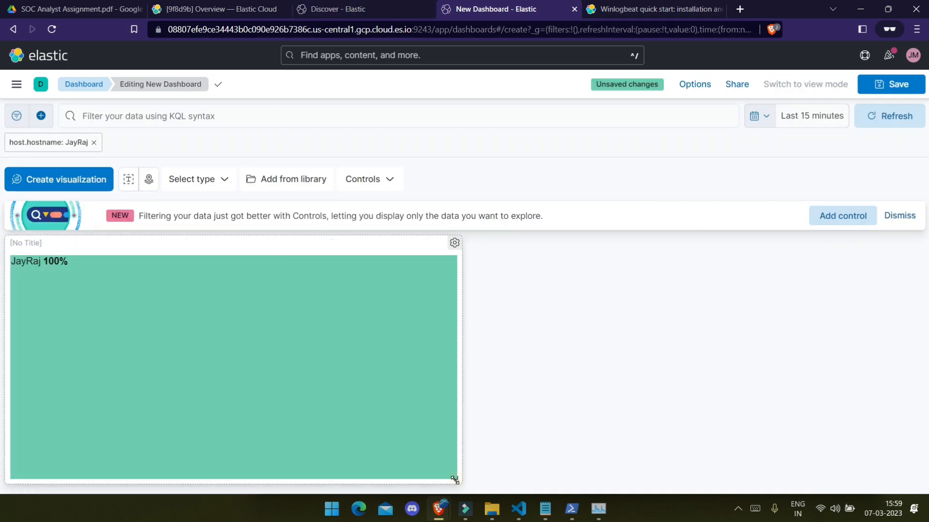
Step: Shrink the host.hostname treemap panel and title it 'Number of USERS'
left_click_drag(455, 478, 242, 343)
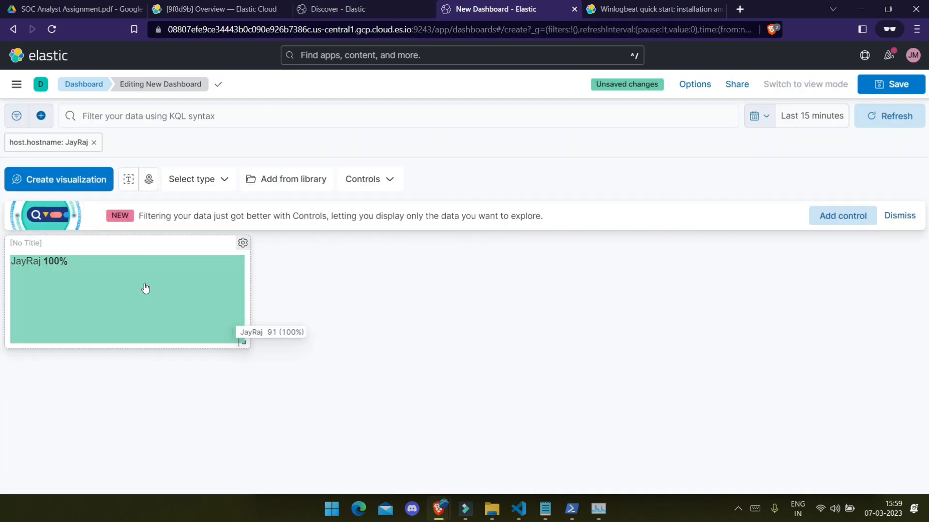
left_click(40, 243)
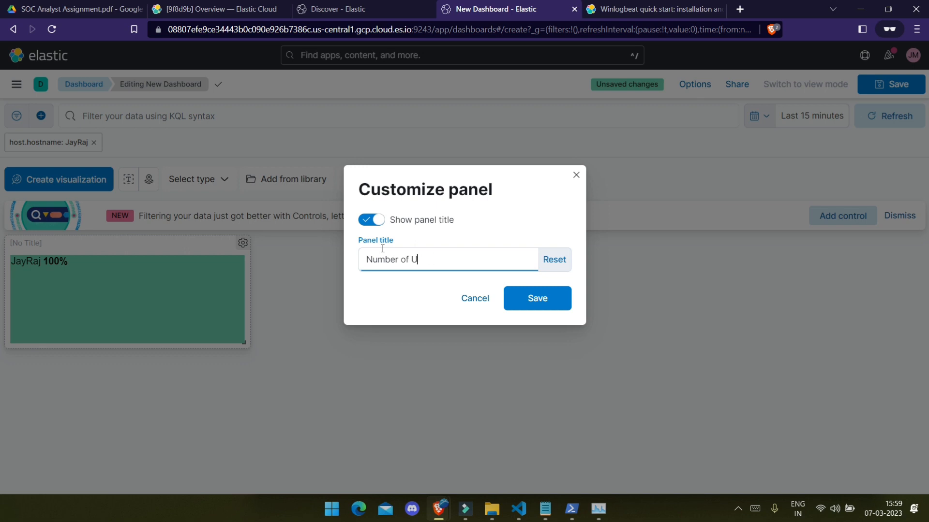
key("Caps_Lock")
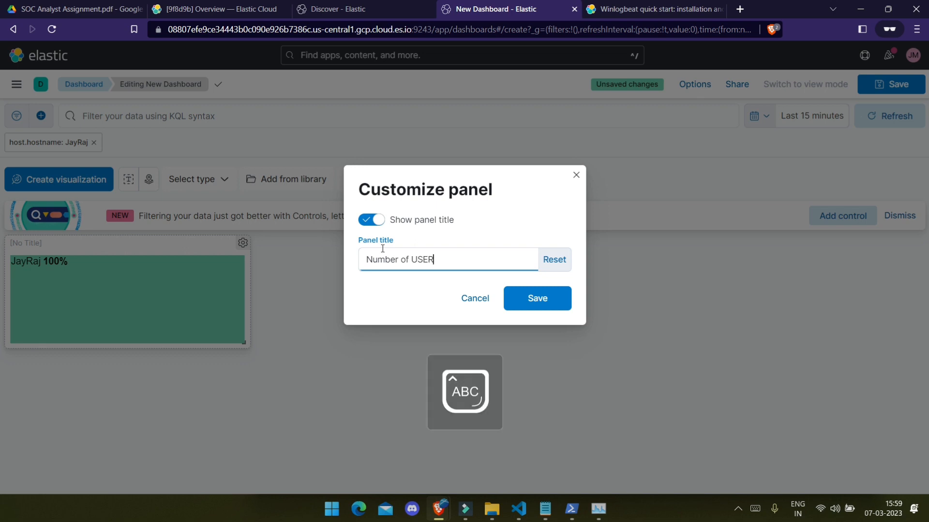
key("Return")
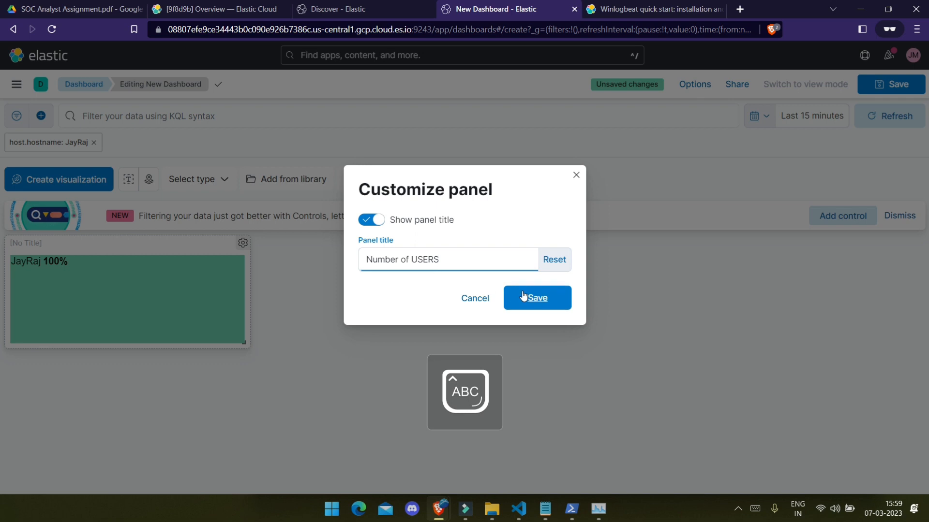
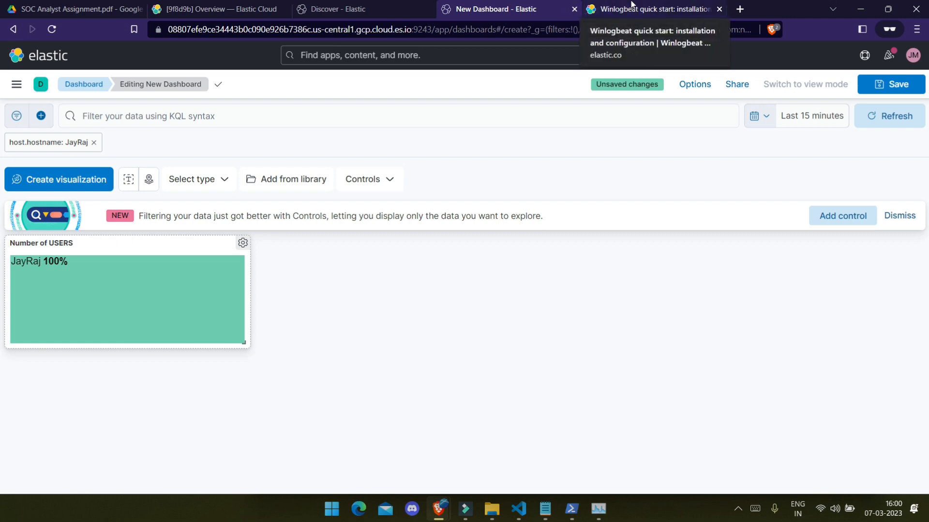
Step: Glance at the Winlogbeat docs and Discover tabs, then start a new Lens visualization from the dashboard
left_click(663, 5)
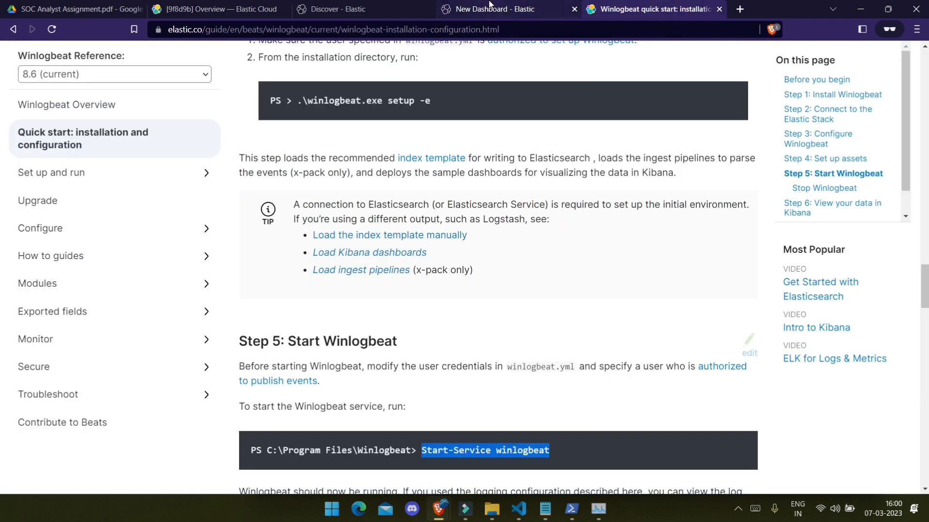
left_click(484, 8)
left_click(343, 8)
left_click(482, 8)
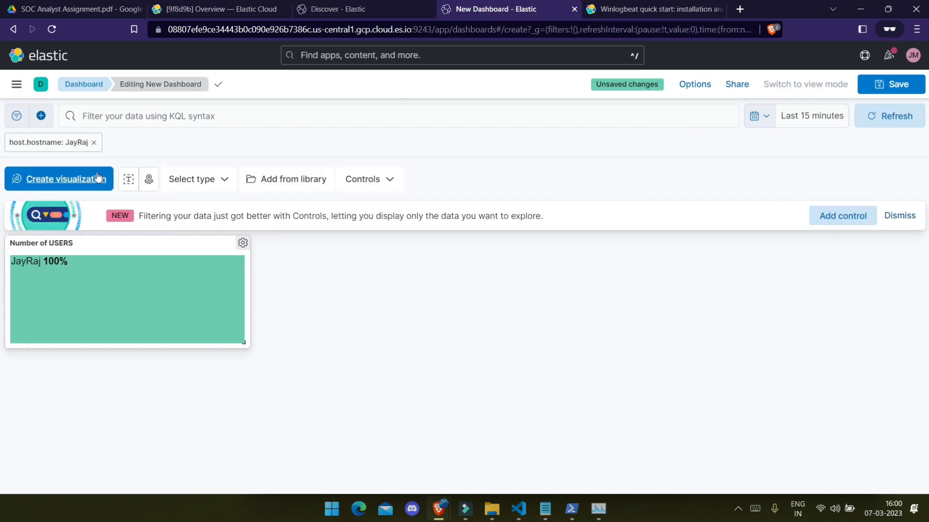
left_click(63, 179)
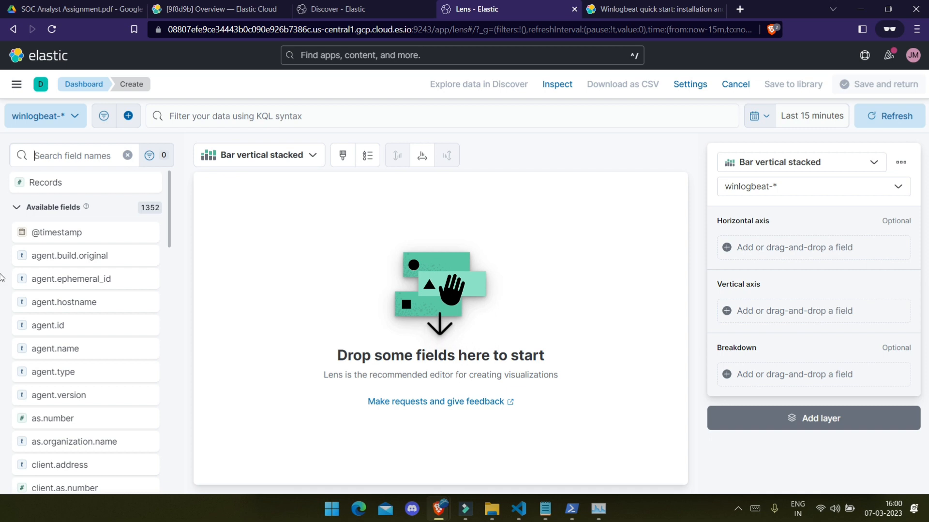
Step: Search the field list for event fields, previewing event.agent_id_status and event.hash values
scroll(29, 290, "down", 5)
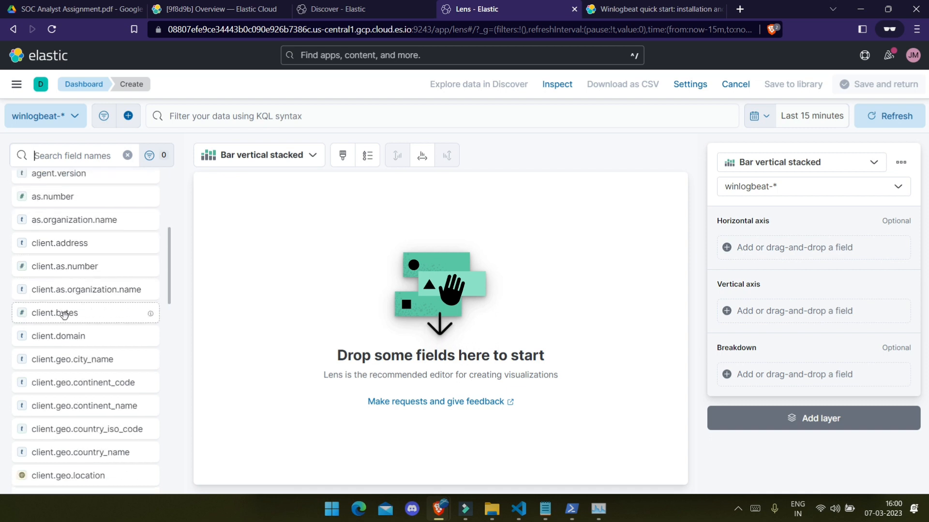
scroll(64, 315, "down", 5)
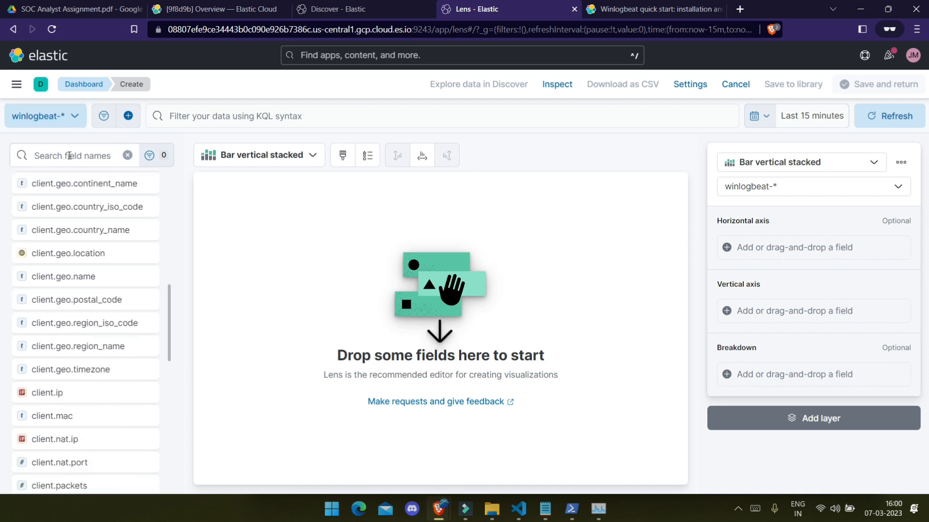
type("USER")
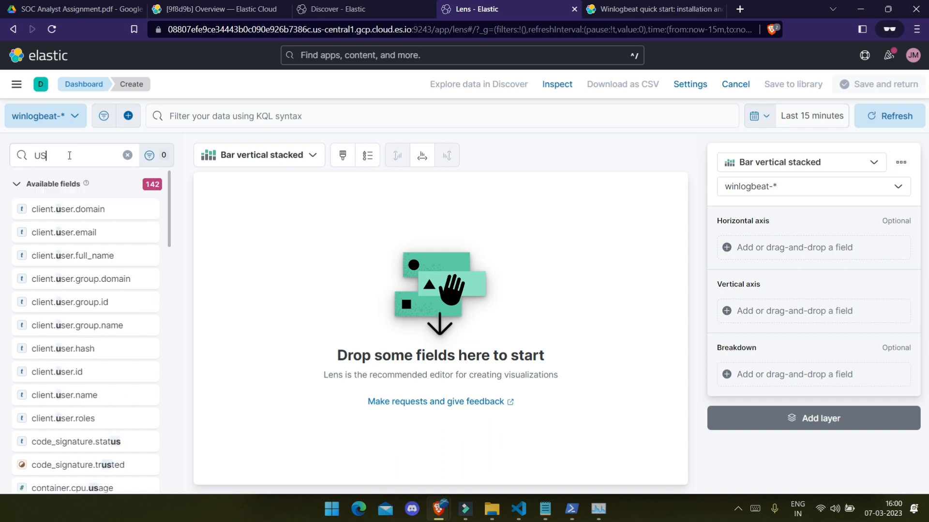
key("Caps_Lock")
key("BackSpace")
key("BackSpace")
key("BackSpace")
key("BackSpace")
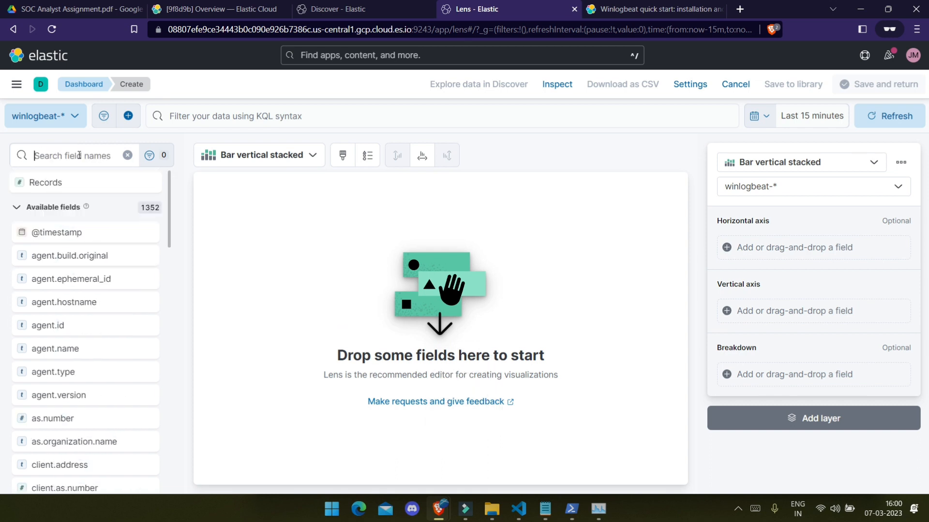
type("eve")
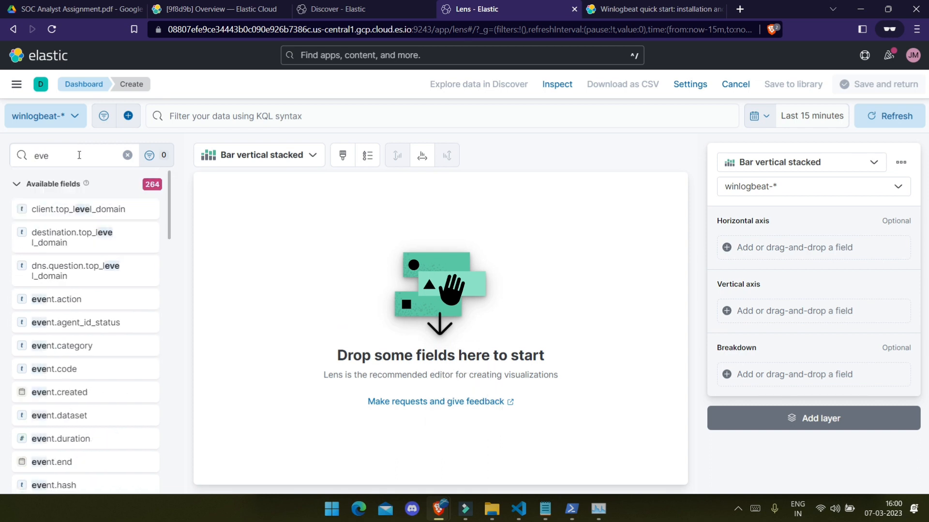
type("nt")
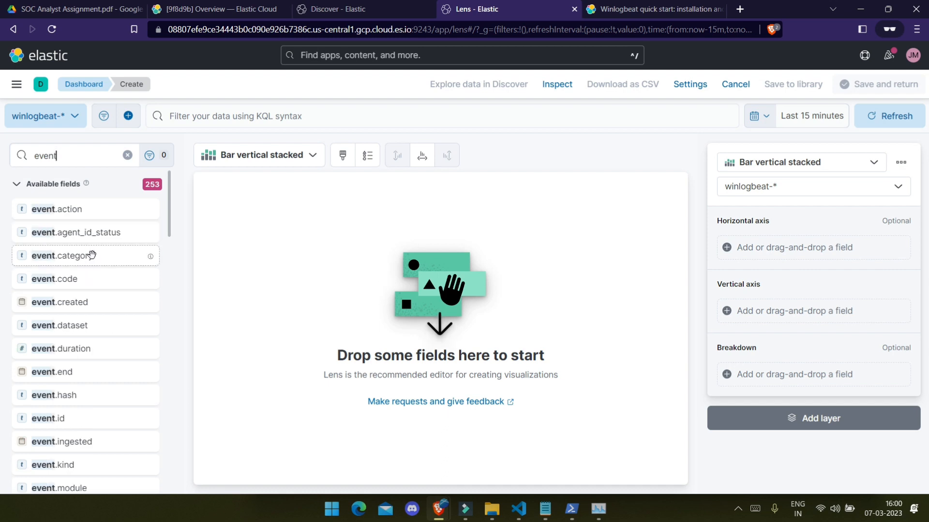
left_click(98, 228)
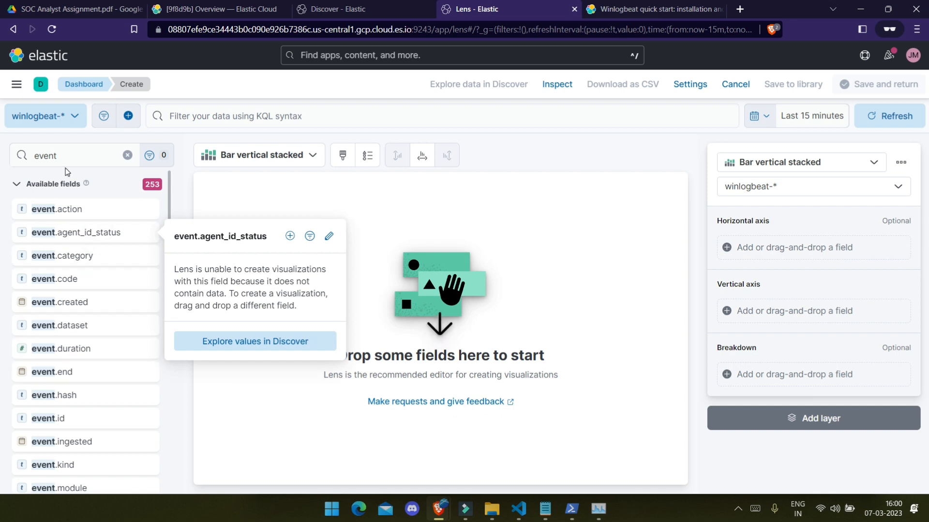
left_click(61, 395)
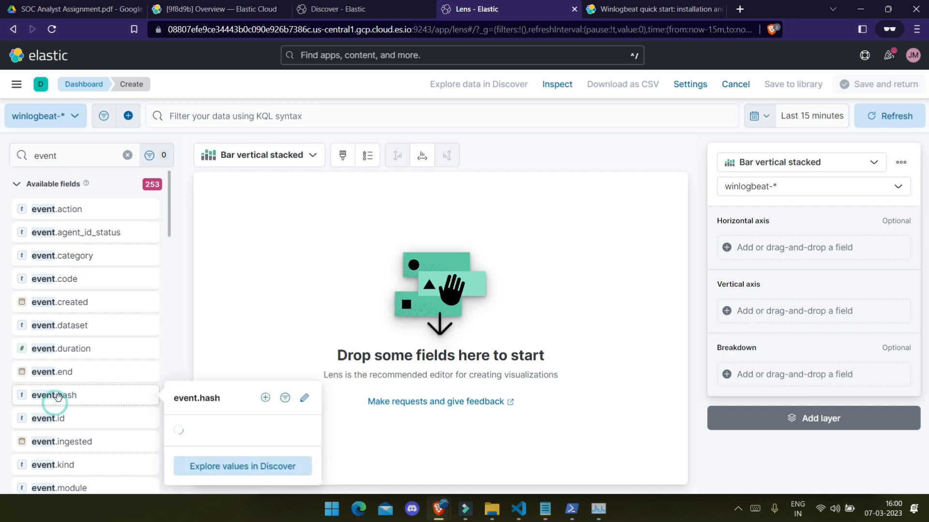
left_click(61, 155)
Step: Narrow the search to event.action and chart its top 5 values by record count
type("ac")
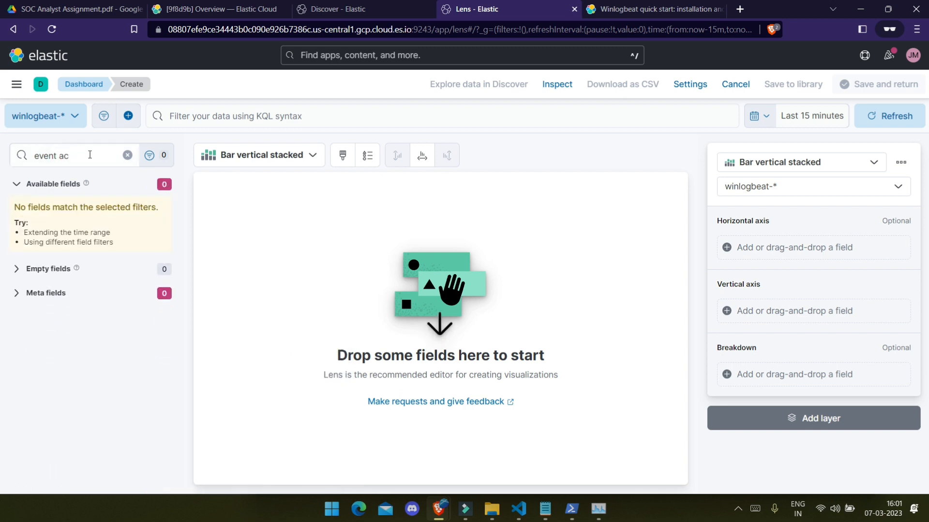
key("BackSpace")
key("BackSpace")
key("BackSpace")
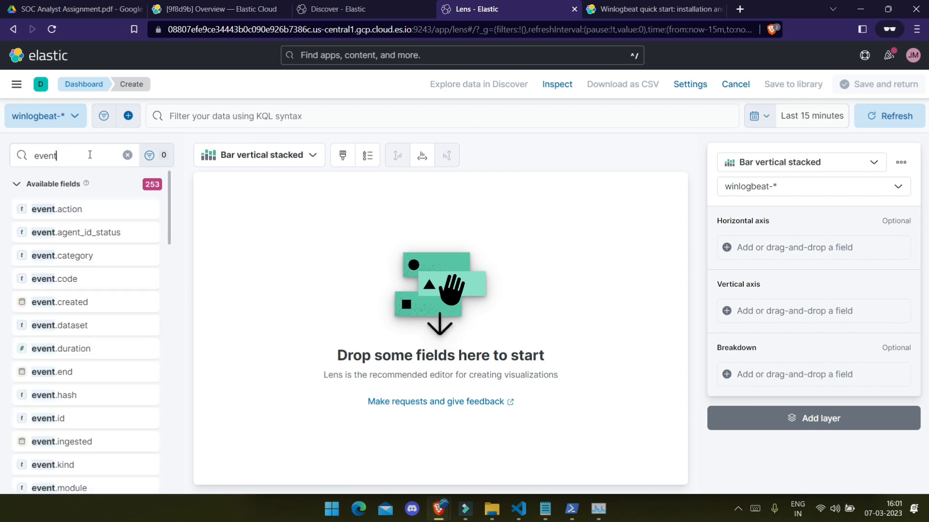
type(".act")
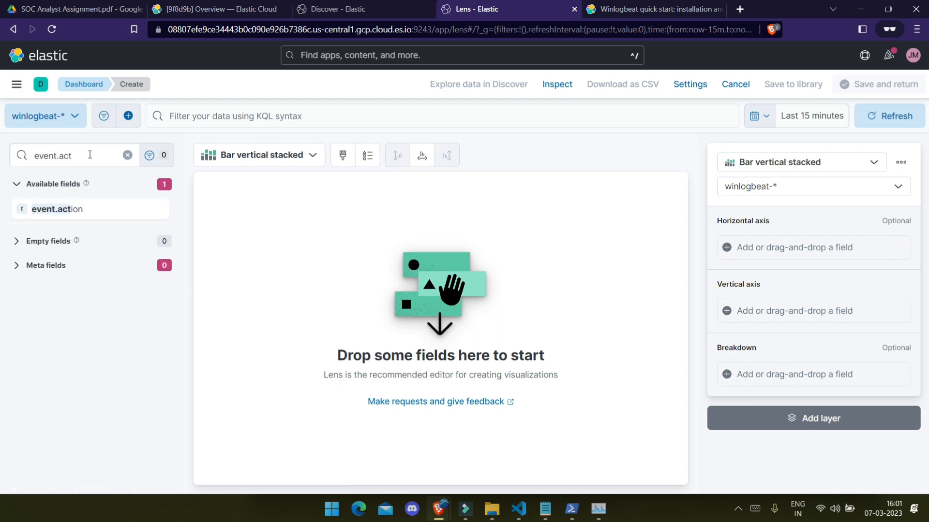
left_click(70, 207)
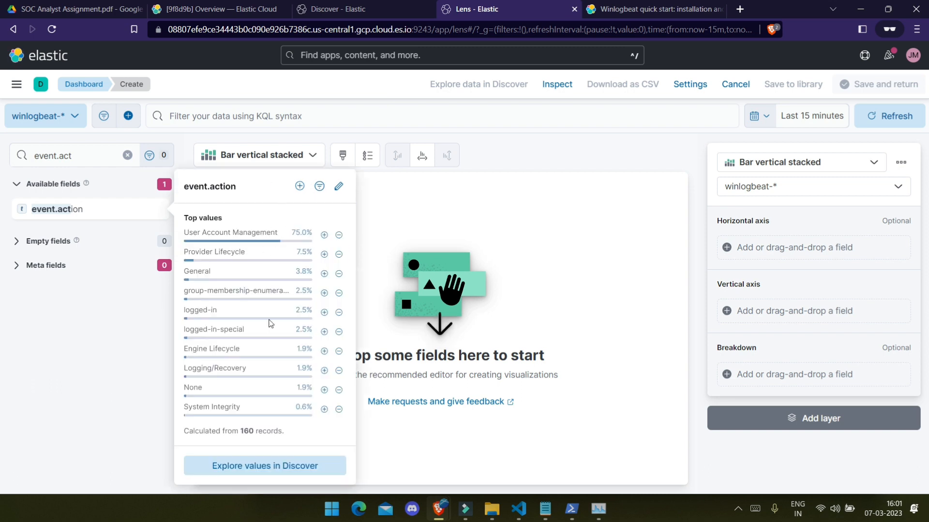
left_click_drag(57, 210, 434, 264)
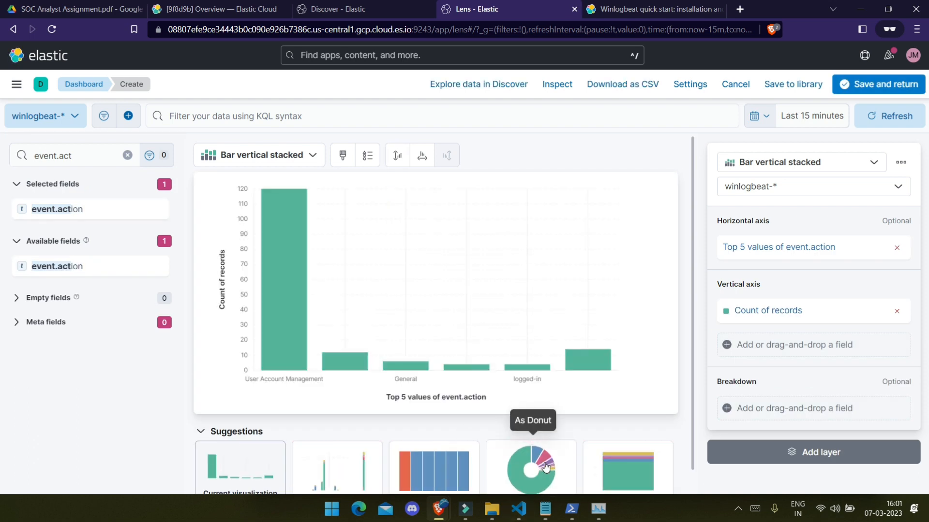
Step: Turn the event.action chart into a pie via the Donut suggestion and save it to the dashboard
left_click(546, 466)
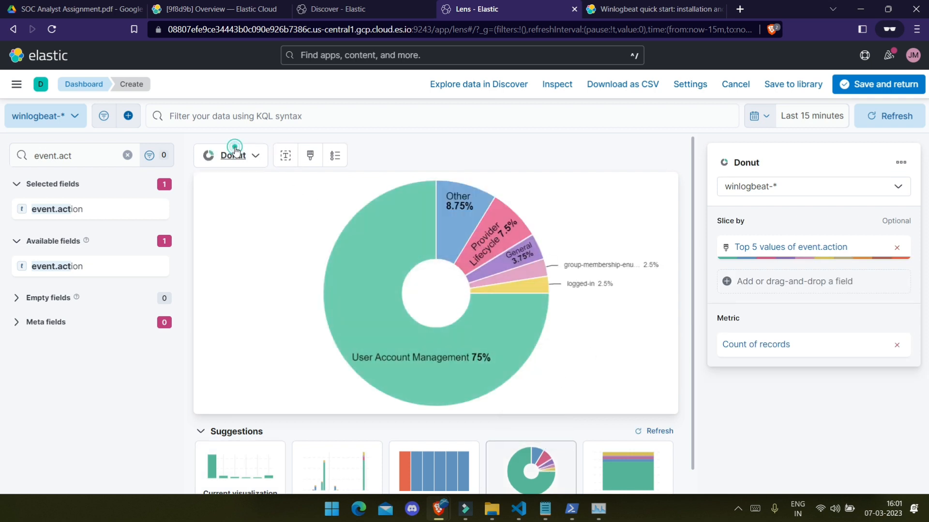
left_click(262, 155)
scroll(312, 377, "down", 2)
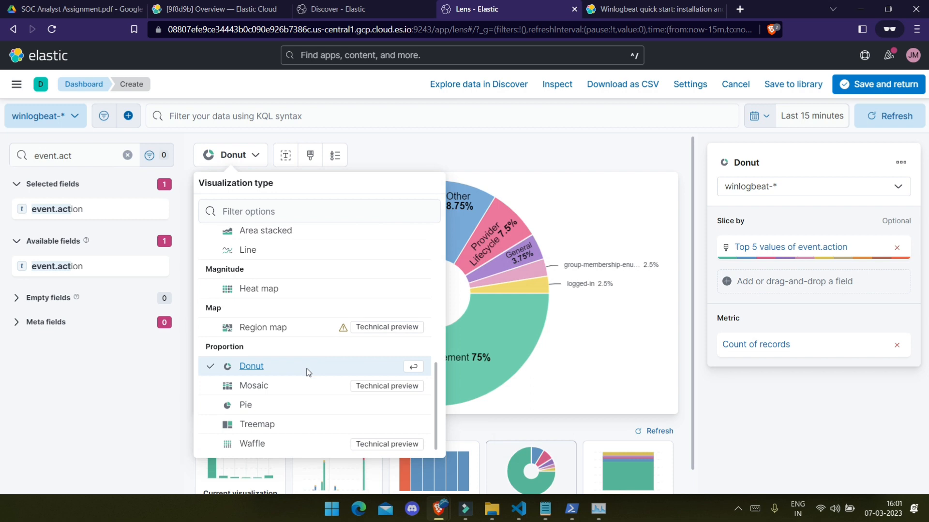
left_click(286, 407)
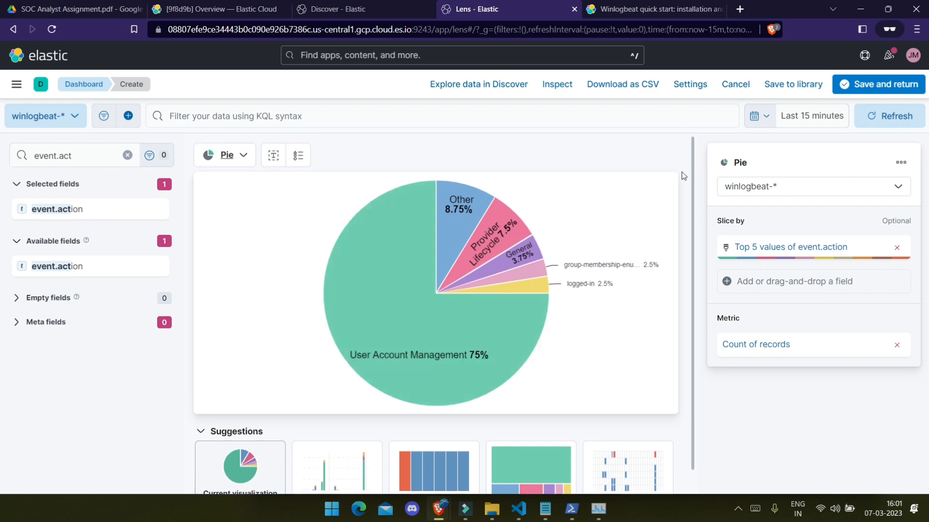
left_click(878, 84)
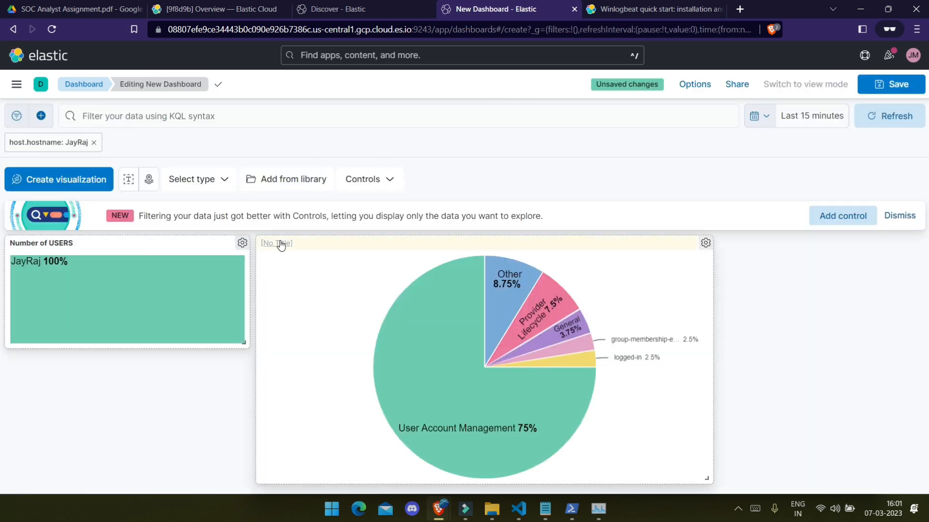
Step: Title the pie panel 'Windows Event Action', resize it and the Number of USERS panel, and start another visualization
left_click(281, 245)
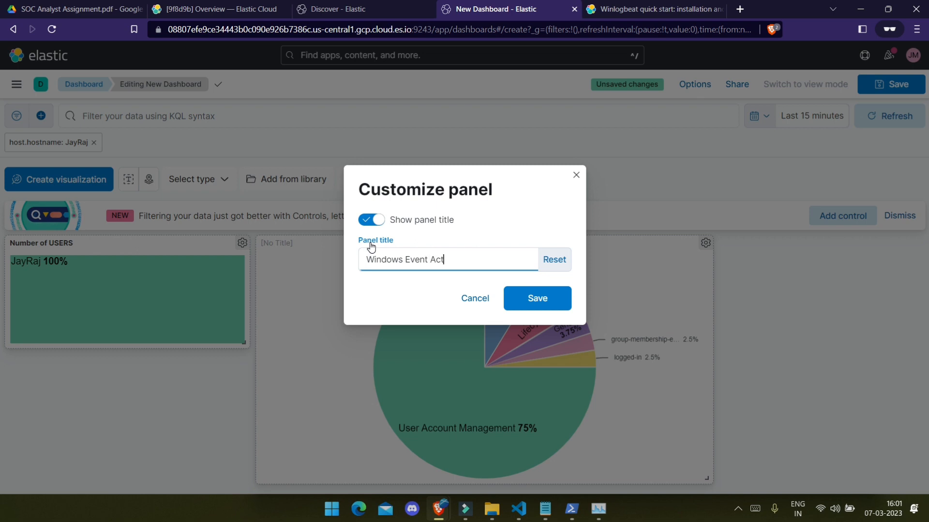
key("Return")
left_click_drag(706, 478, 918, 429)
left_click_drag(244, 343, 396, 414)
scroll(414, 416, "down", 3)
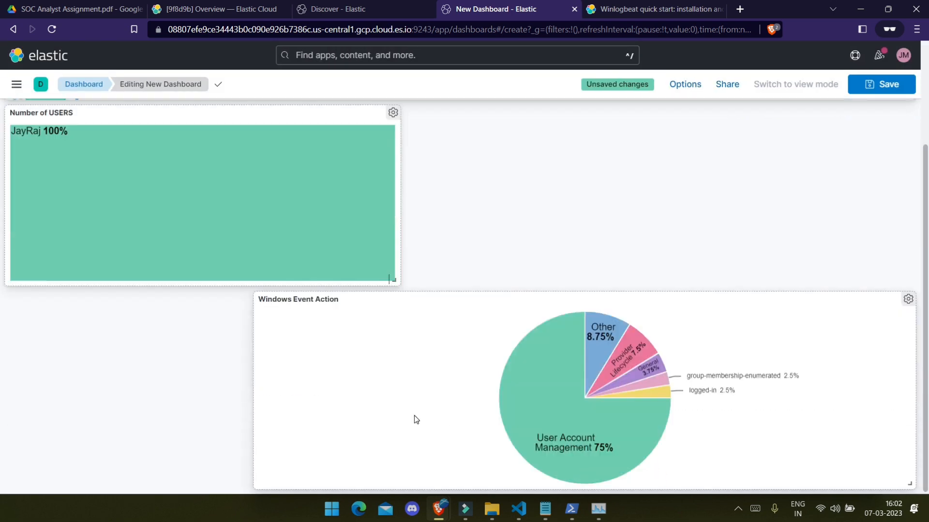
left_click_drag(395, 280, 211, 244)
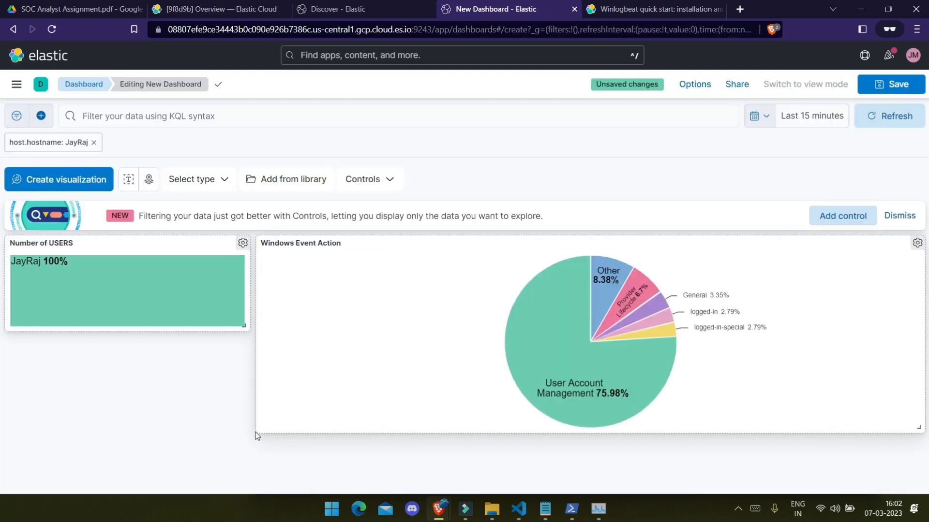
left_click_drag(244, 326, 253, 387)
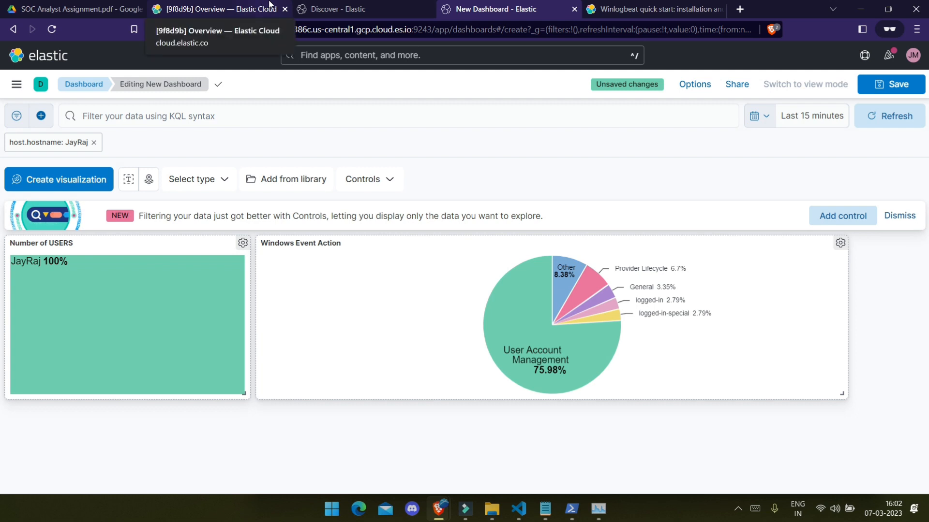
left_click(43, 182)
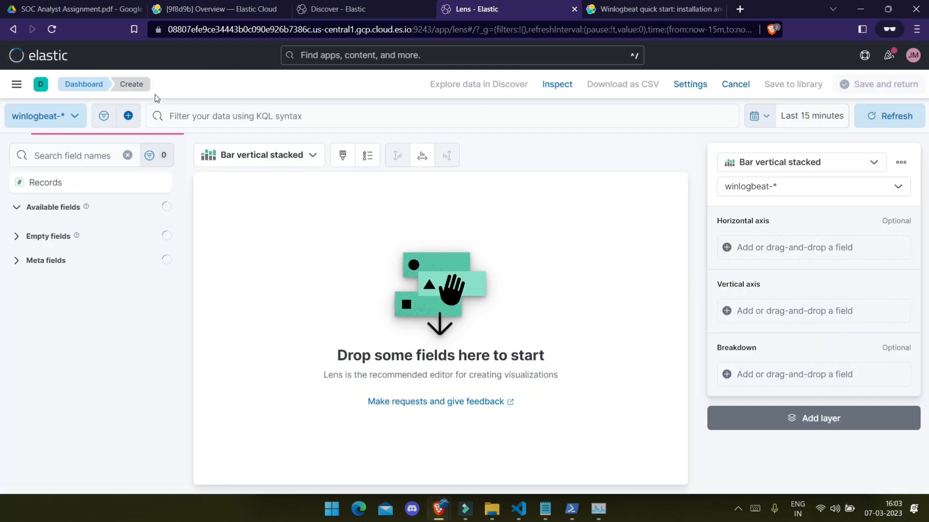
Step: Search the fields for 'related' and preview the related.user and related.ip values
left_click(106, 187)
left_click(86, 156)
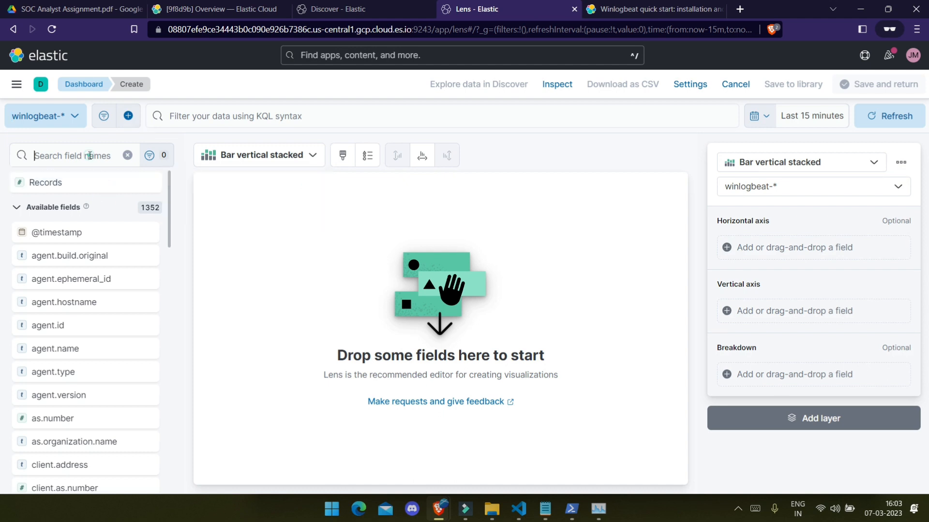
type("related")
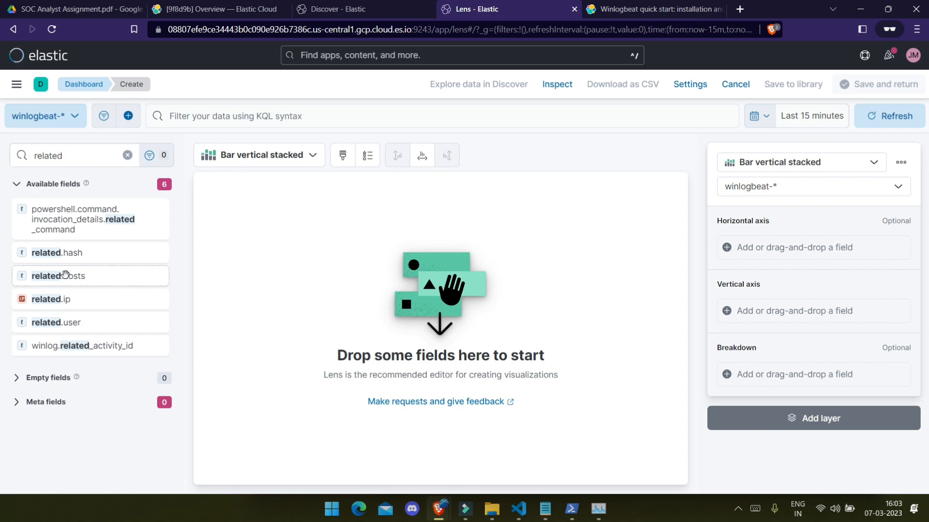
left_click(58, 322)
left_click(65, 300)
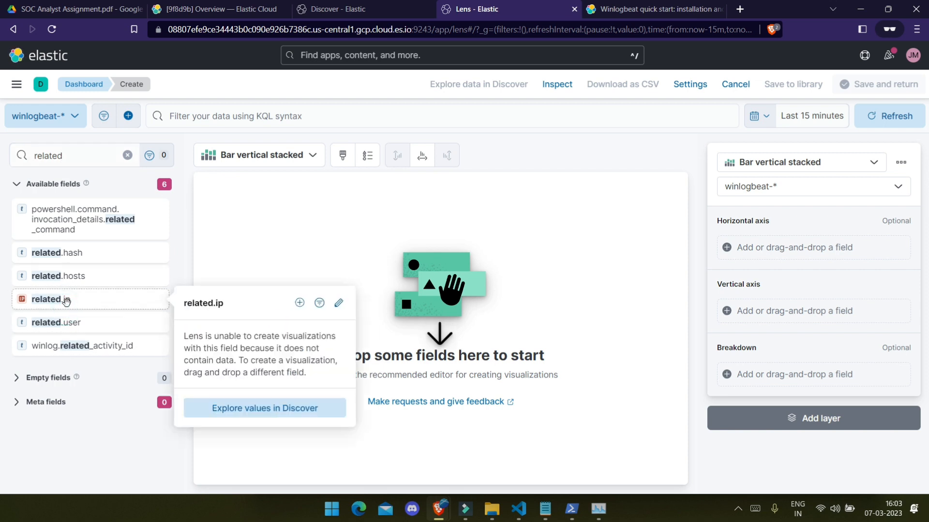
left_click(73, 322)
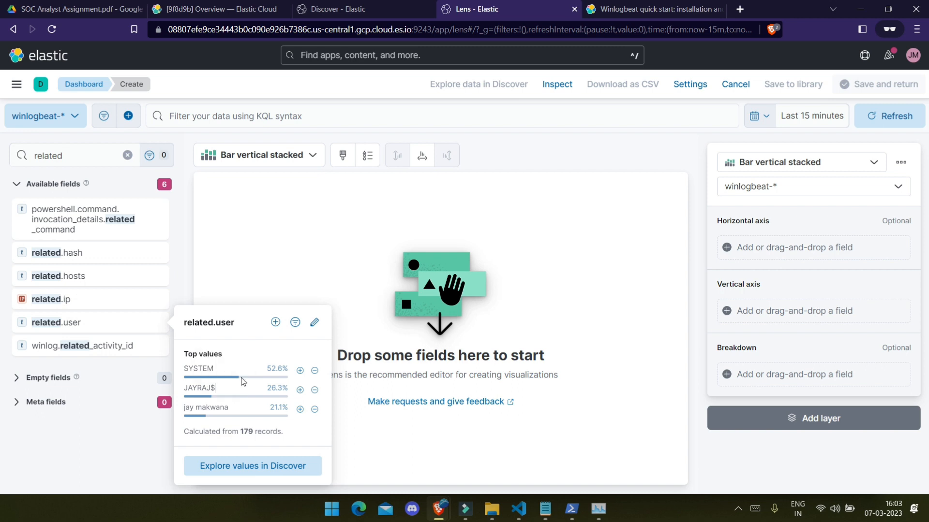
Step: Chart related.user as a top-5 donut of record counts and save it to the dashboard
left_click_drag(58, 322, 327, 262)
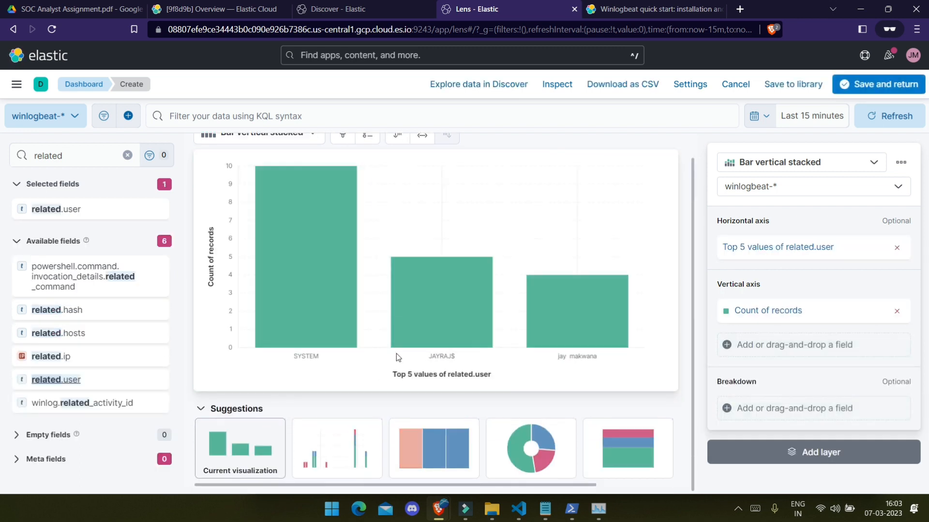
left_click(519, 444)
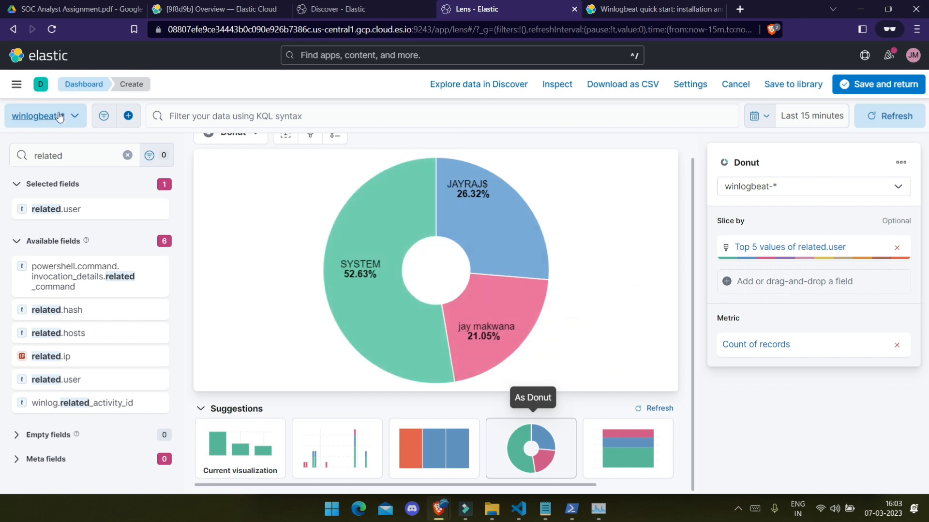
left_click(834, 90)
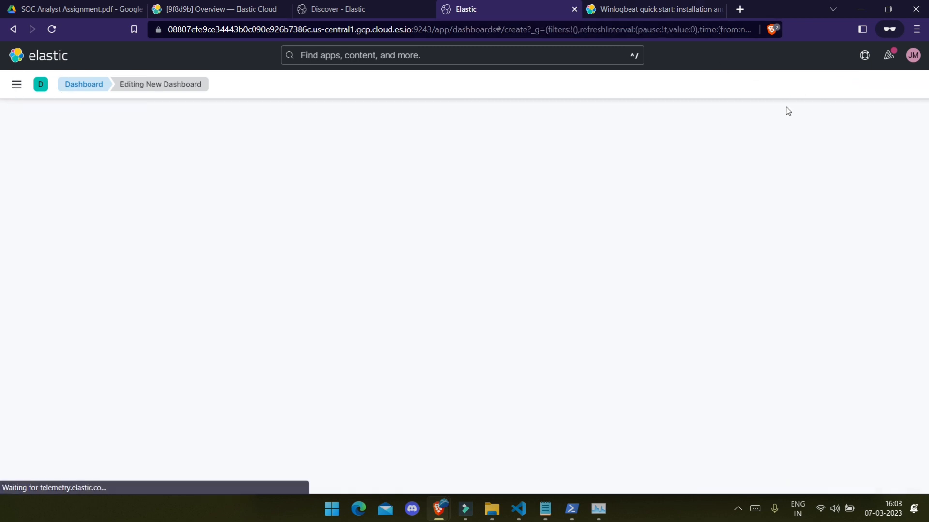
Step: Retitle the host treemap panel 'Number of HOST'
scroll(225, 278, "down", 4)
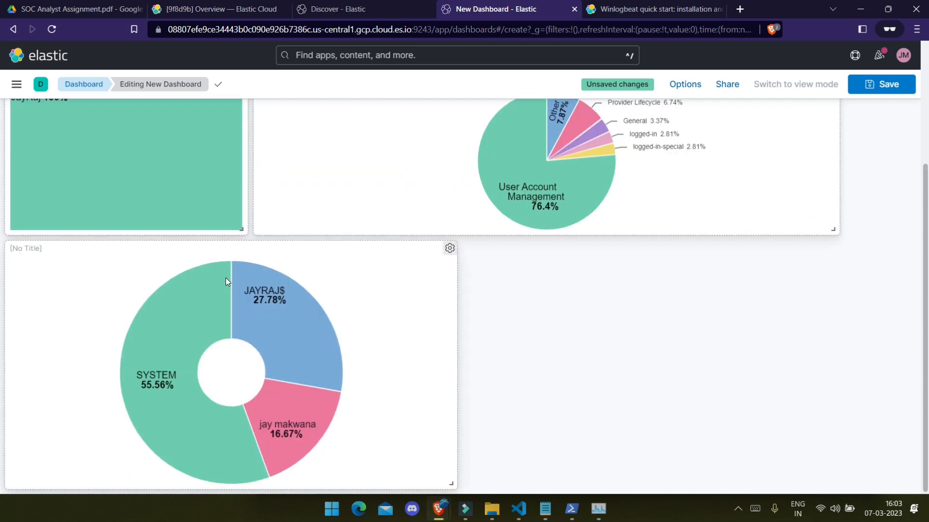
scroll(225, 277, "up", 4)
left_click(55, 245)
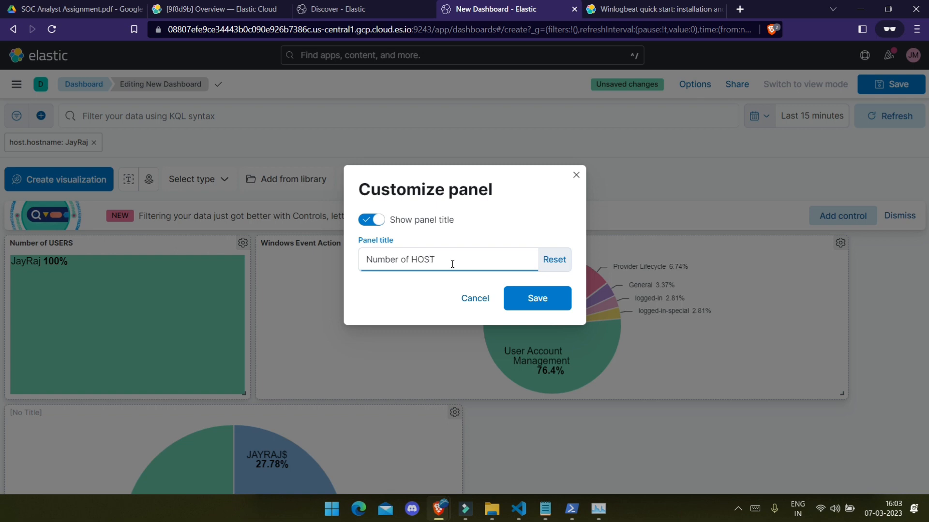
left_click(535, 299)
Step: Title the related.user donut 'Number of USERS', shorten it, and begin another new visualization
left_click(30, 414)
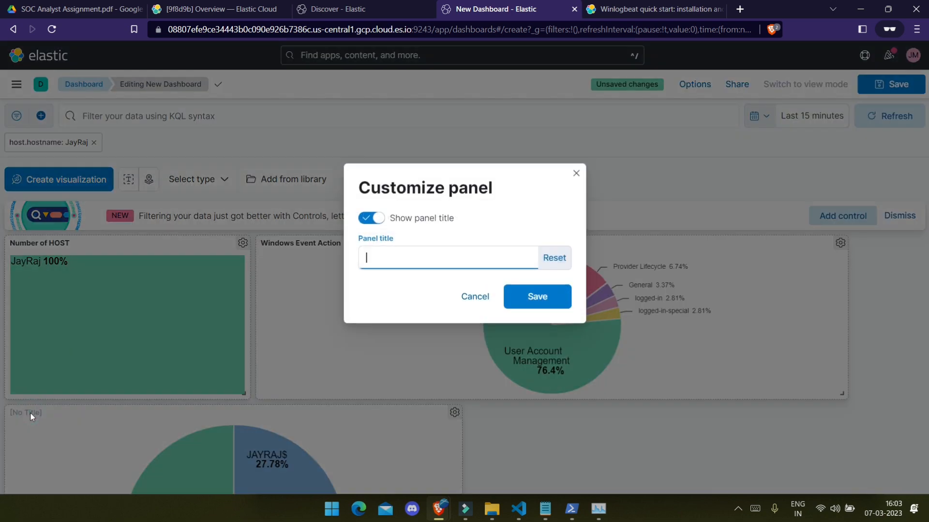
type("Numb")
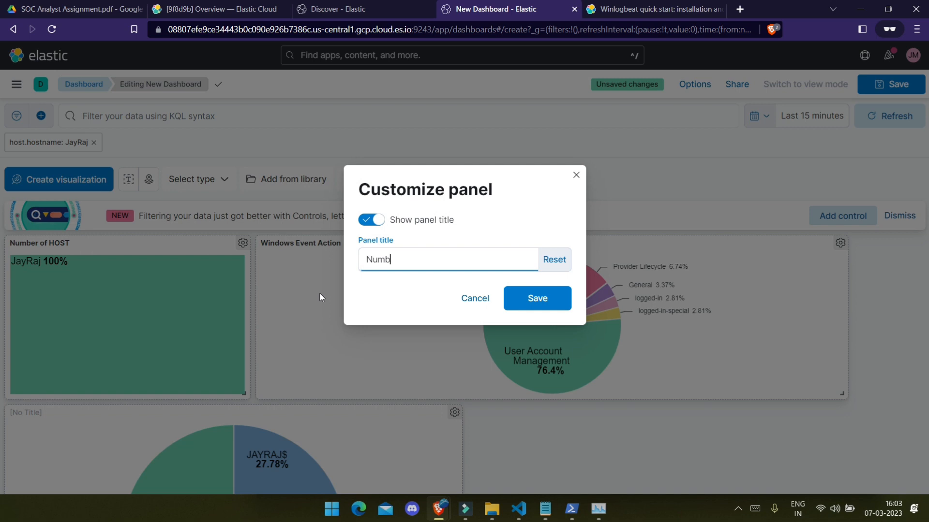
type("er of USERS")
key("Return")
scroll(336, 342, "down", 3)
left_click(382, 356)
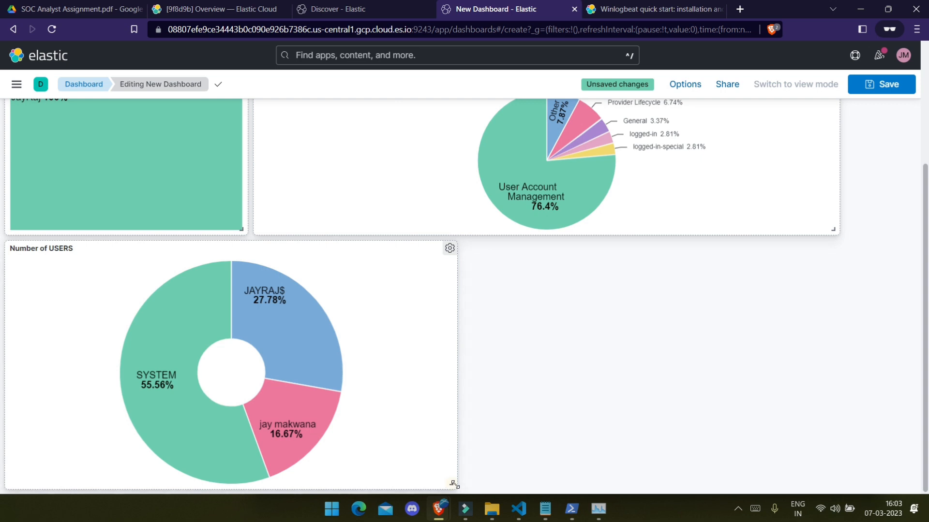
mouse_move(454, 484)
left_mouse_down()
mouse_move(399, 472)
mouse_move(454, 484)
left_mouse_up()
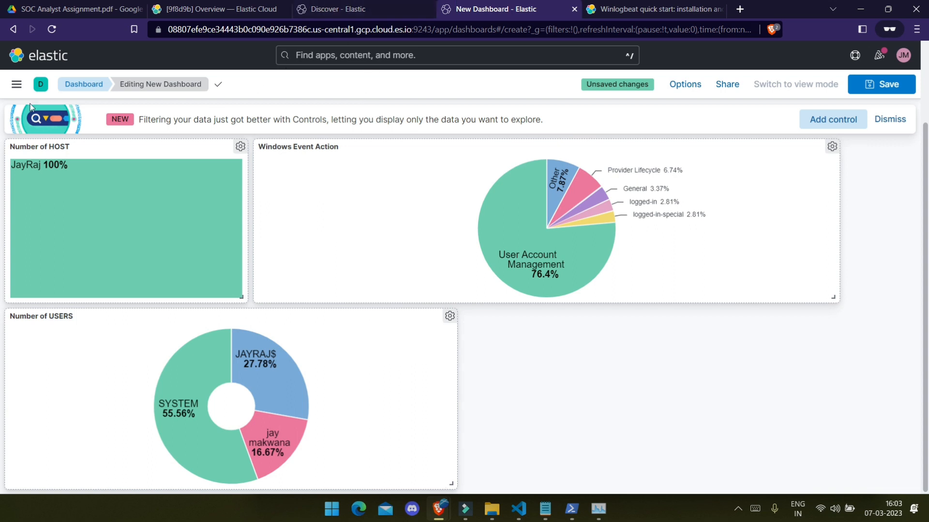
scroll(73, 145, "up", 3)
left_click(72, 180)
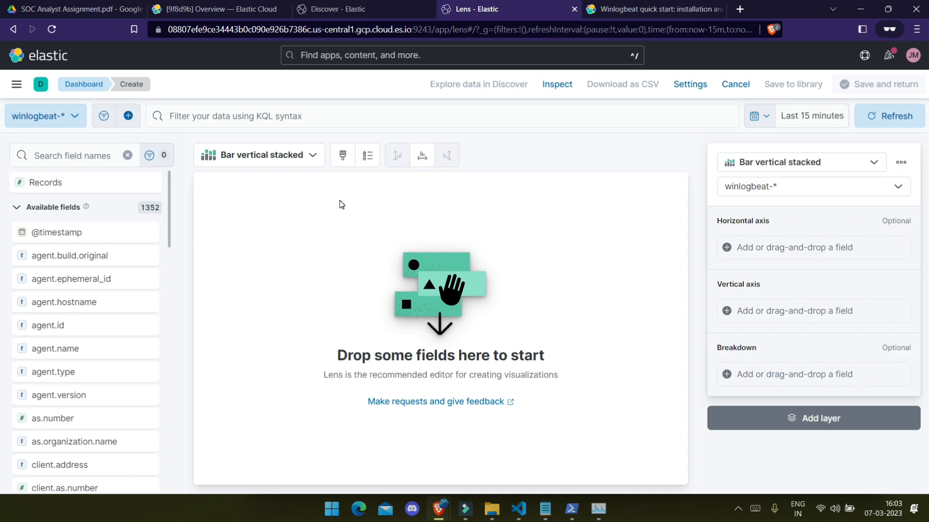
Step: Search 'host', preview the host.os fields, and bar-chart the top 5 host.os.kernel values by count
scroll(87, 232, "down", 10)
left_click(66, 155)
type("host")
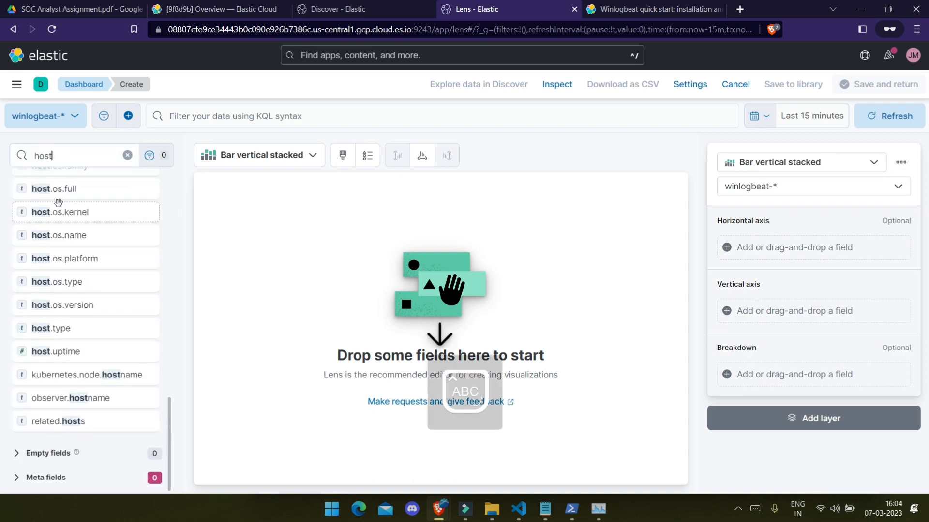
left_click(61, 189)
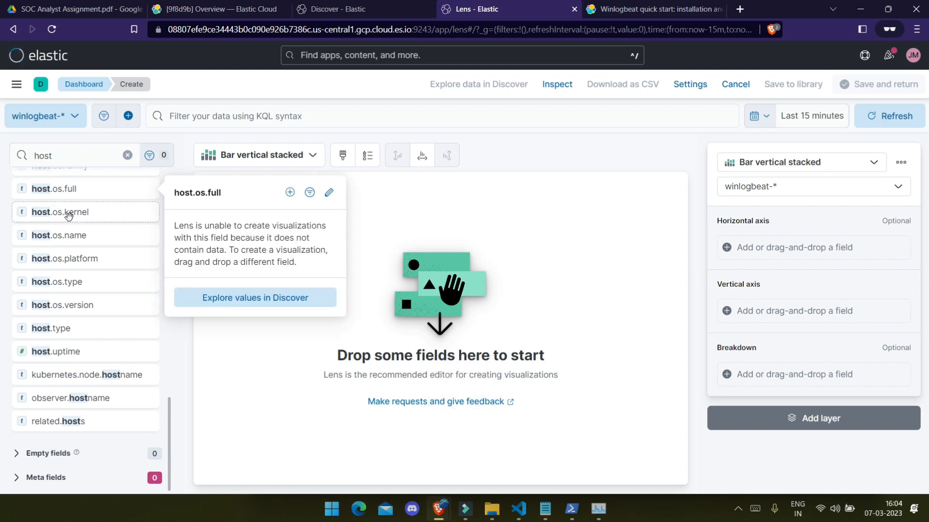
left_click(66, 212)
left_click(73, 235)
left_click(75, 211)
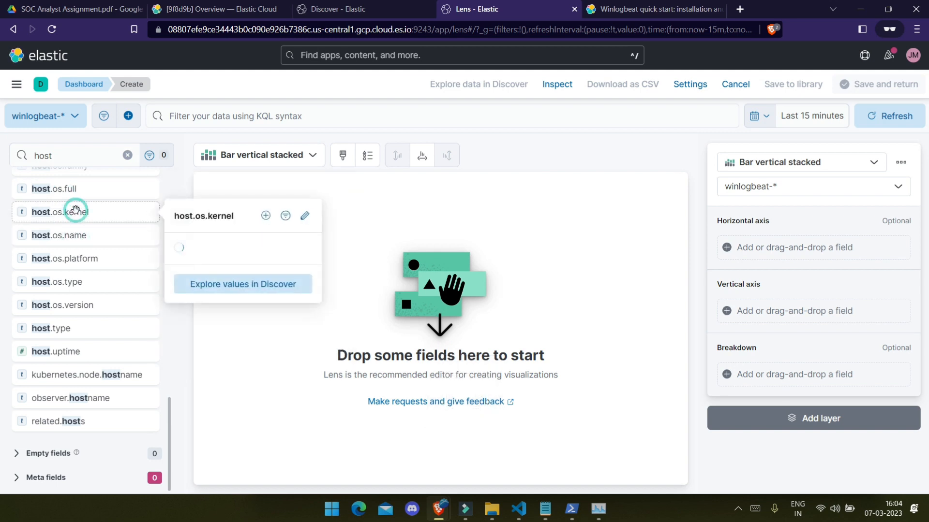
left_click(234, 263)
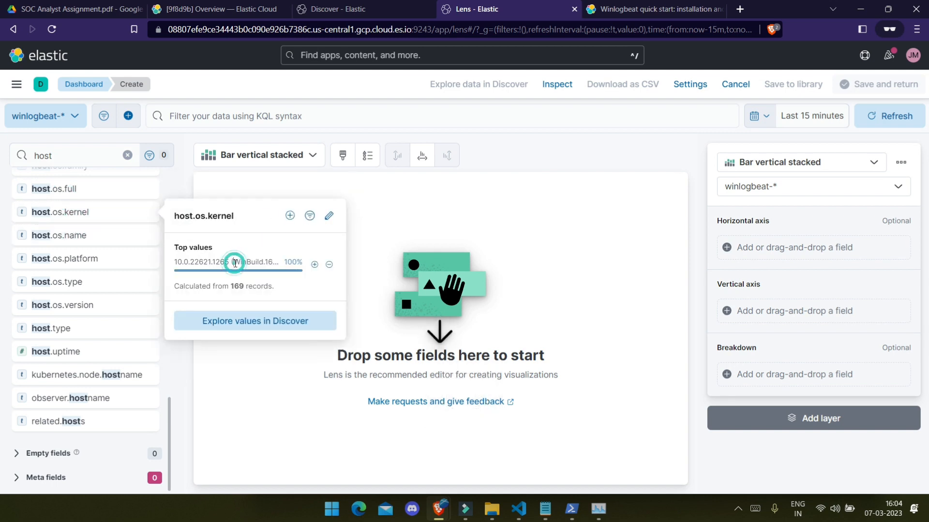
left_click(231, 283)
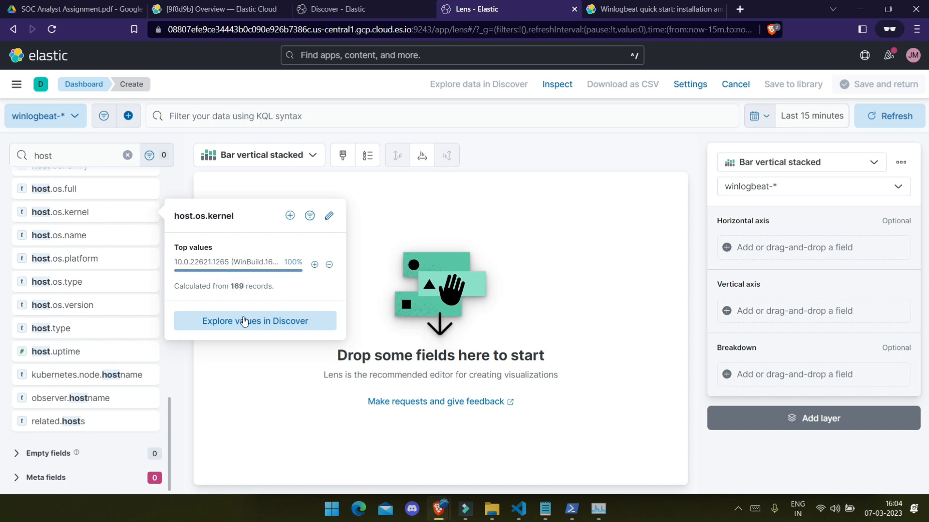
left_click_drag(61, 212, 439, 309)
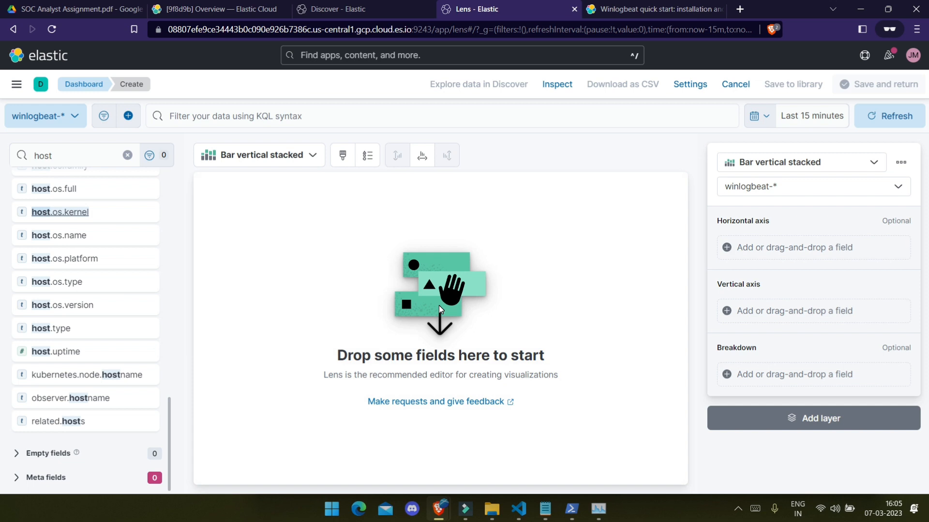
left_click_drag(57, 212, 390, 286)
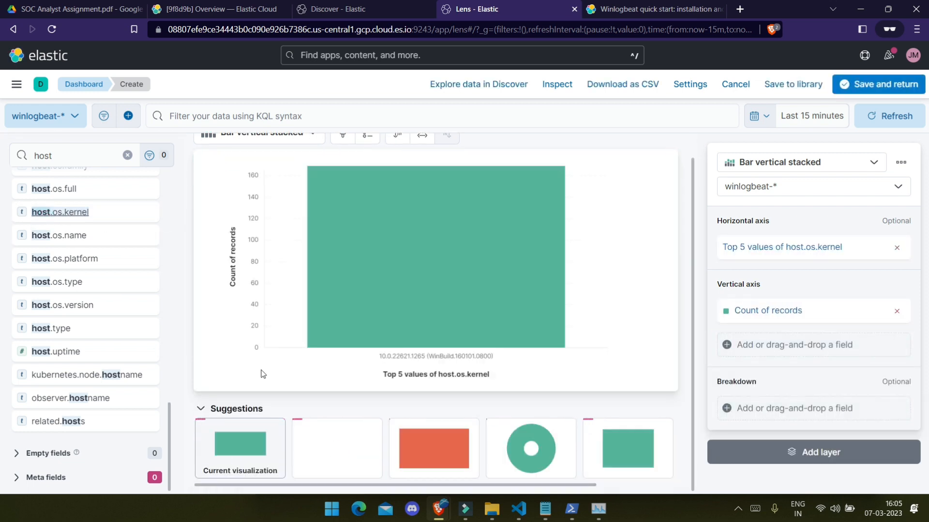
Step: Apply the Over time suggestion, switch the host.os.kernel chart to a Table, and save it to the dashboard
left_click(339, 438)
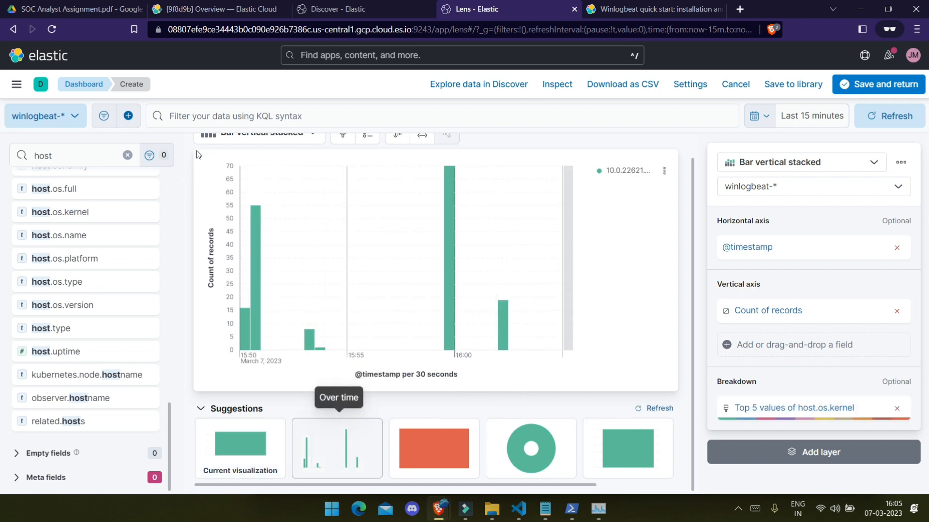
scroll(342, 236, "up", 1)
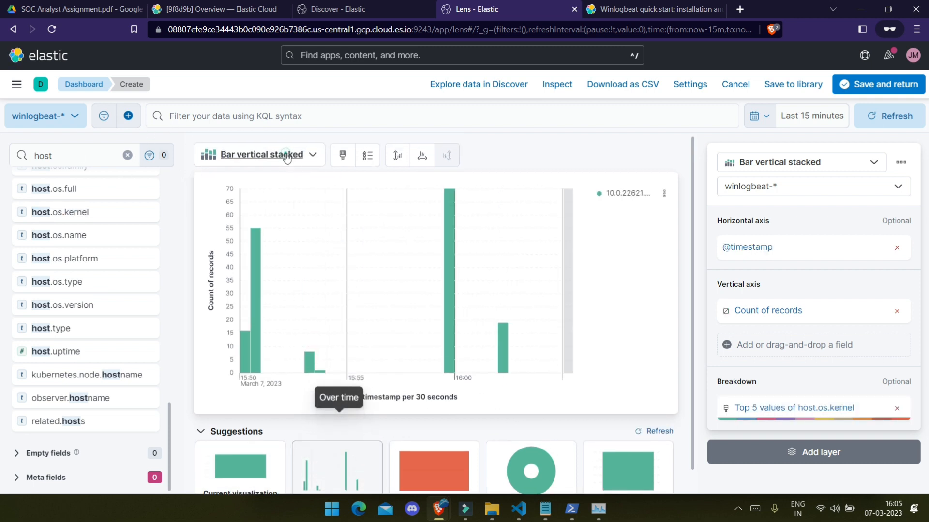
left_click(262, 155)
left_click(260, 252)
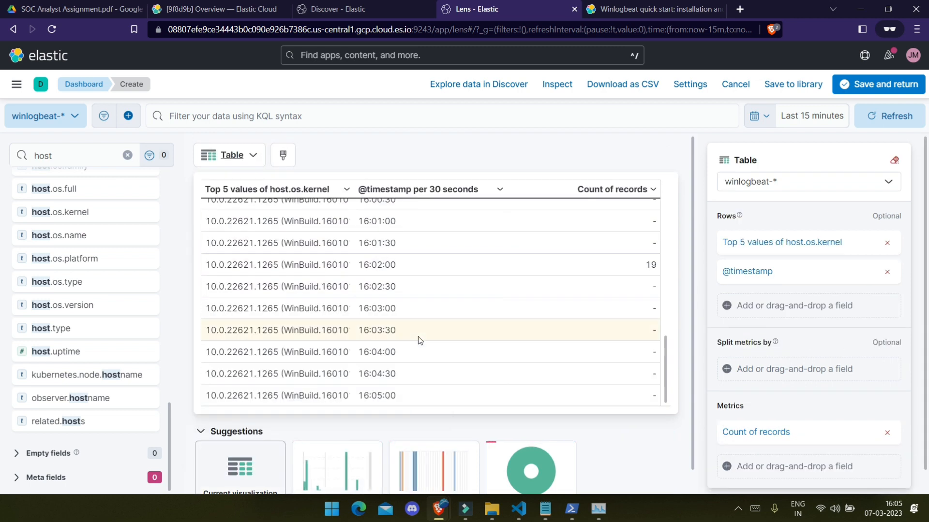
scroll(369, 313, "down", 10)
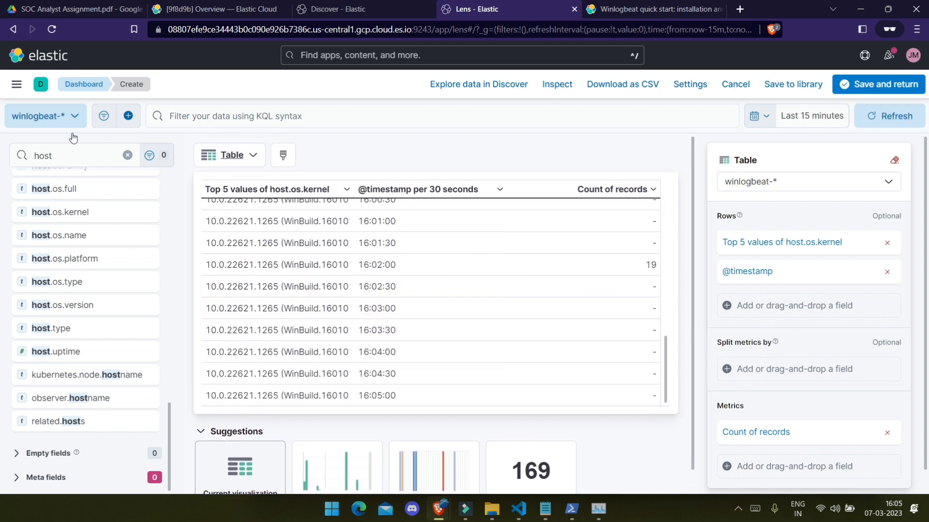
left_click(885, 84)
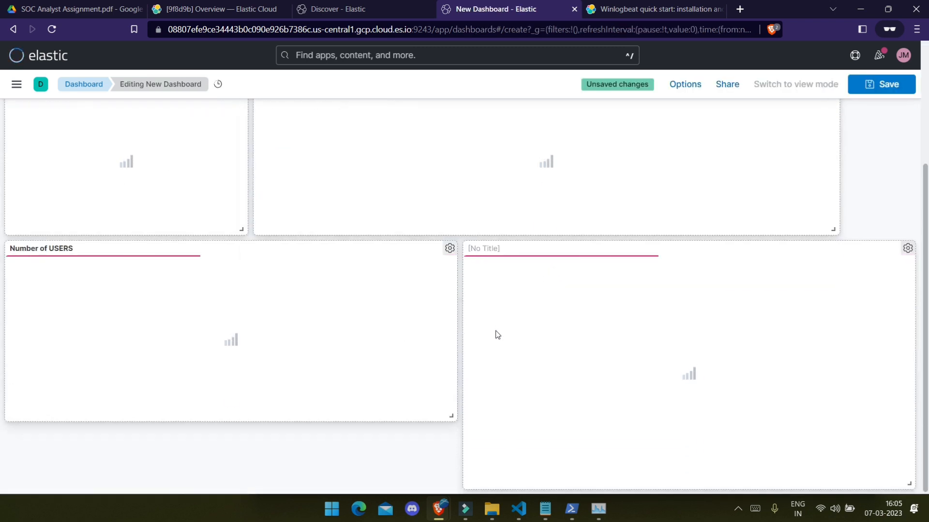
Step: Name the untitled kernel table panel 'Name of Kernel with timestamp'
scroll(538, 400, "down", 10)
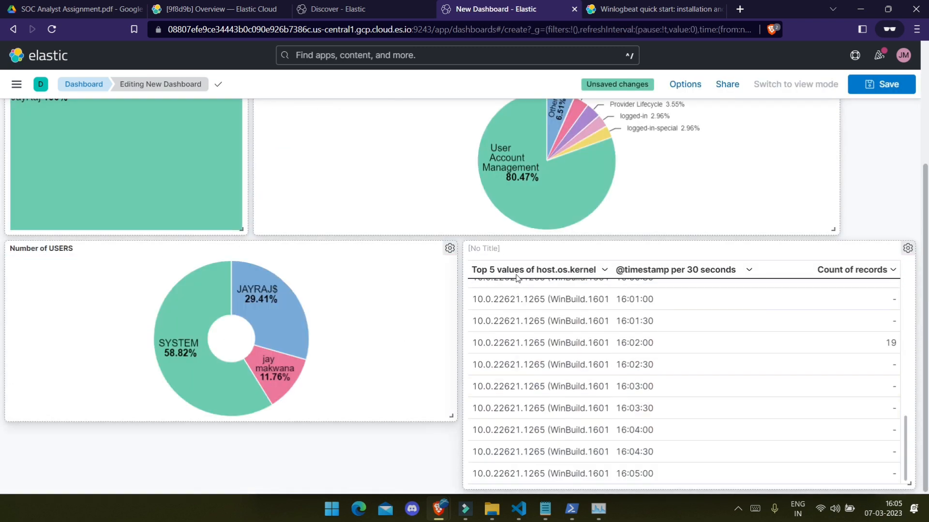
left_click(491, 248)
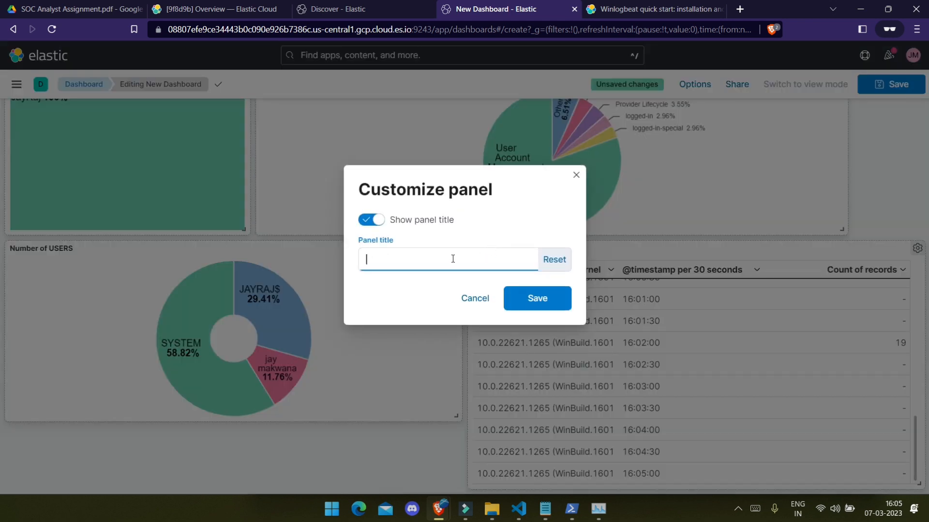
type("n")
key("BackSpace")
key("Caps_Lock")
type("Name of")
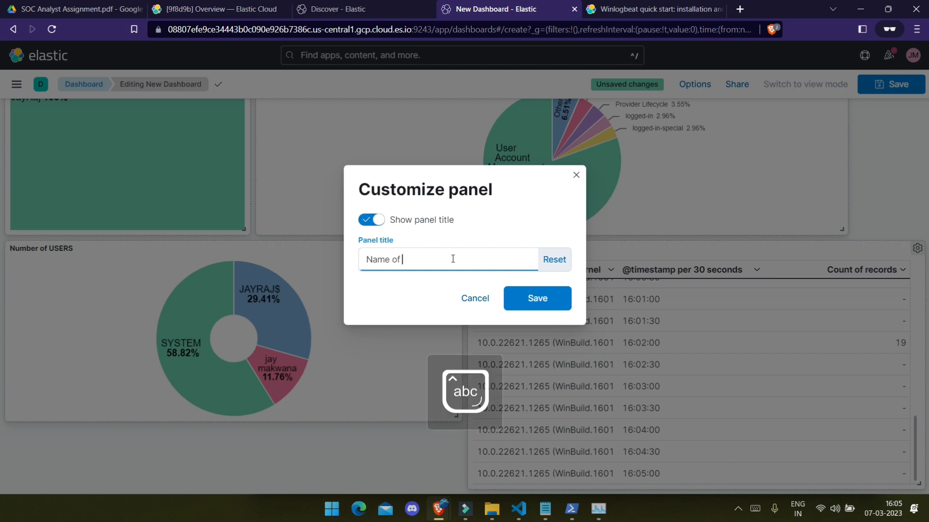
type(" Kernel with timestamp")
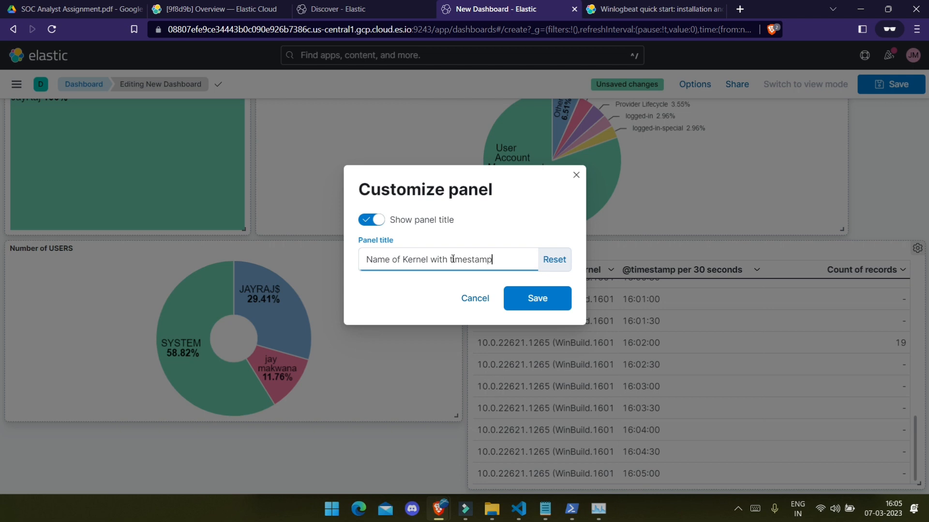
key("Return")
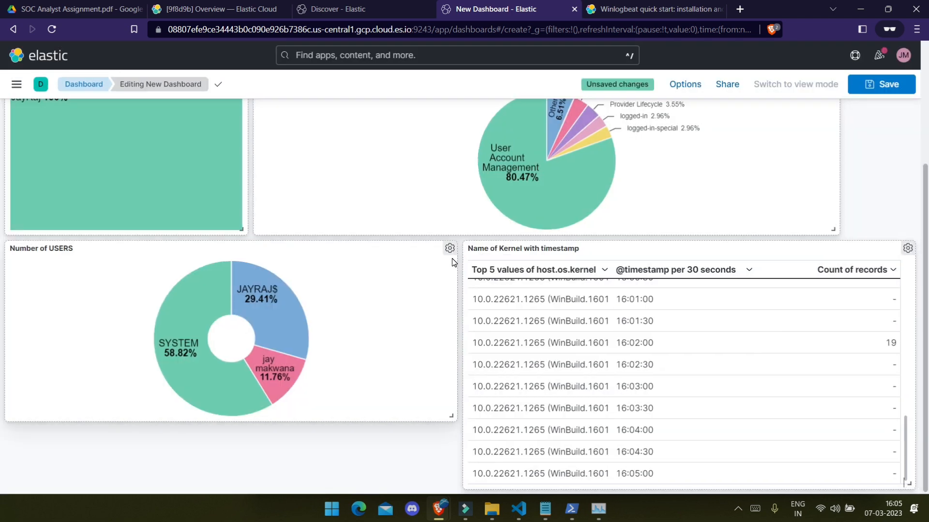
Step: Resize the kernel table panel from its bottom-right corner so it ends slightly narrower
scroll(566, 363, "up", 10)
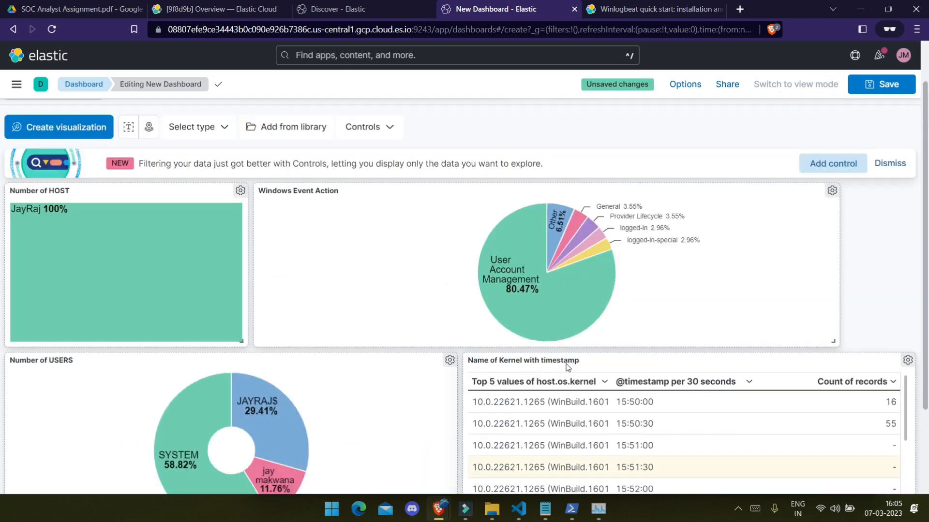
scroll(566, 360, "down", 8)
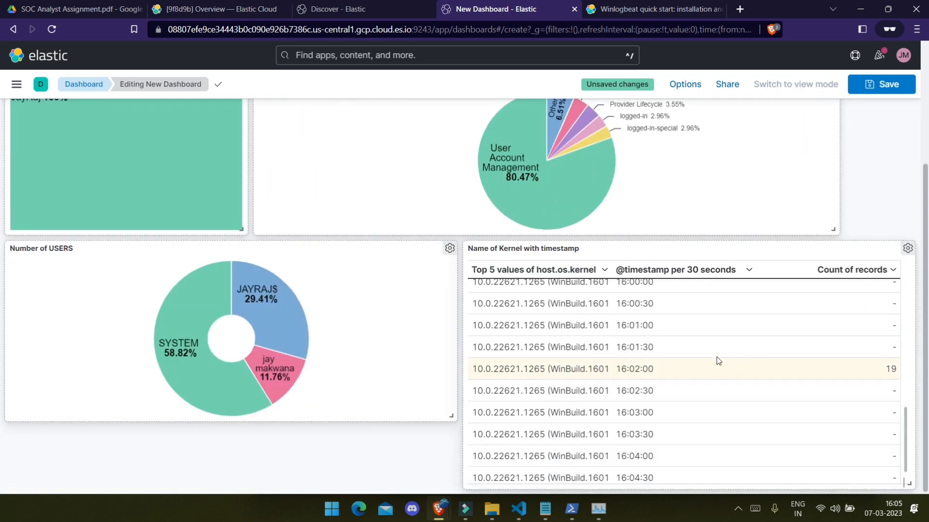
scroll(673, 359, "up", 10)
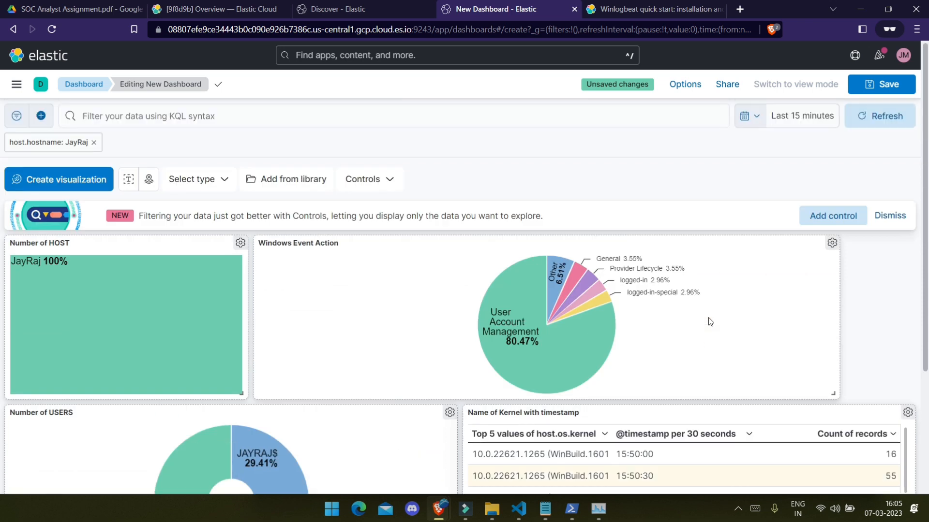
scroll(689, 333, "down", 8)
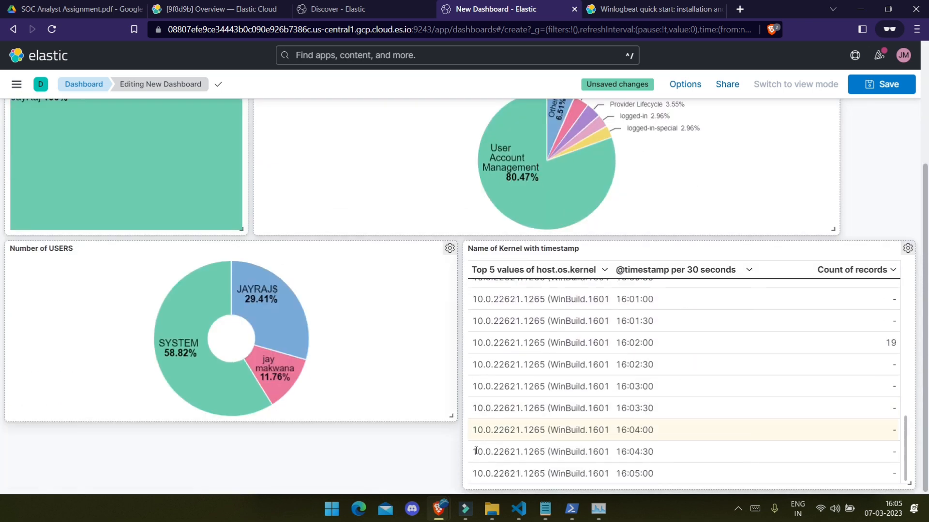
left_click_drag(908, 482, 889, 479)
left_click_drag(892, 478, 902, 475)
scroll(844, 267, "up", 2)
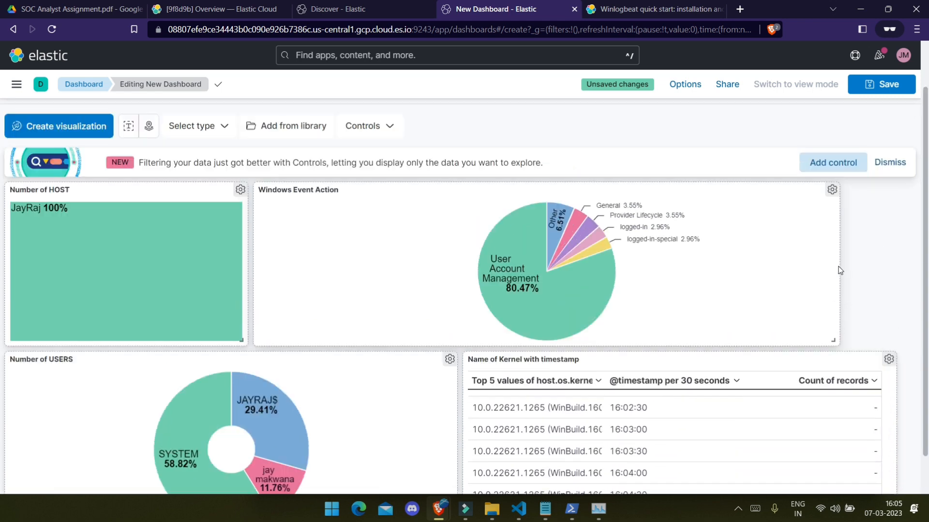
Step: Start saving the dashboard and title it 'CyberNX task 1 Dashboard'
left_click(899, 87)
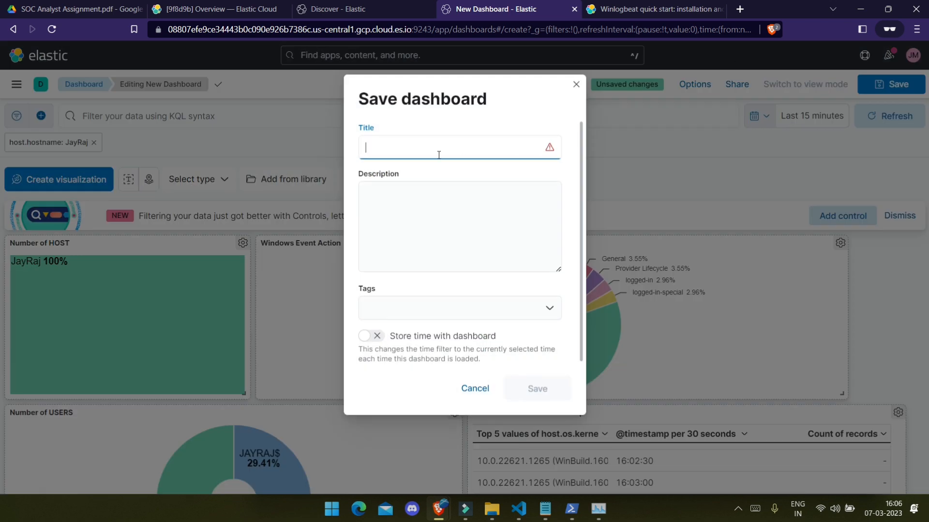
type("Cyber")
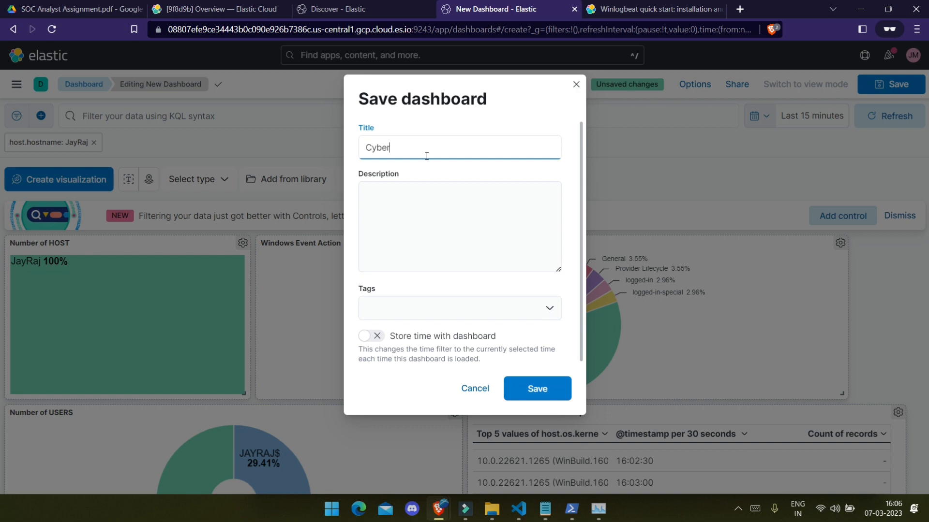
type("NX task")
key("BackSpace")
type("-")
type("shboard")
Step: Add a description listing number of hosts, kernel name, number of users and Windows event actions
left_click(433, 209)
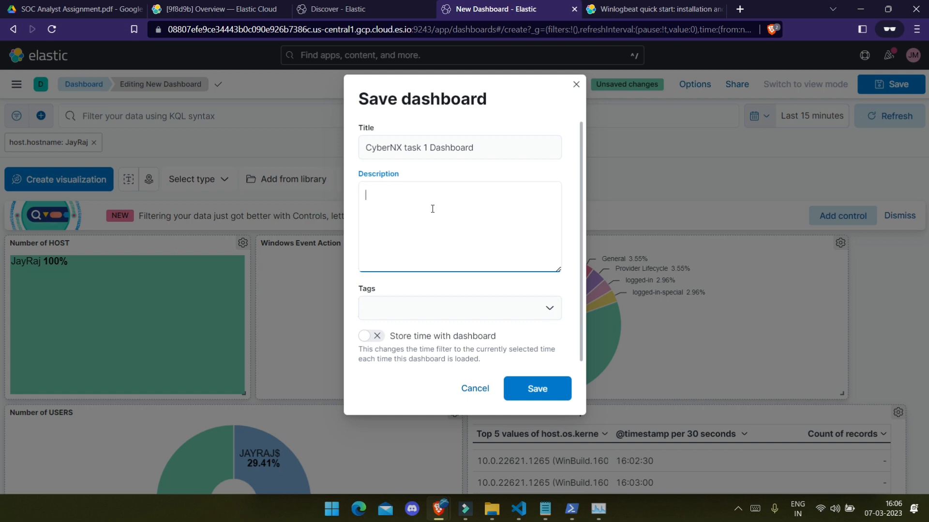
type("Bashboa")
key("BackSpace")
key("BackSpace")
key("BackSpace")
key("BackSpace")
key("BackSpace")
key("BackSpace")
key("BackSpace")
type("Dashboard displays number of")
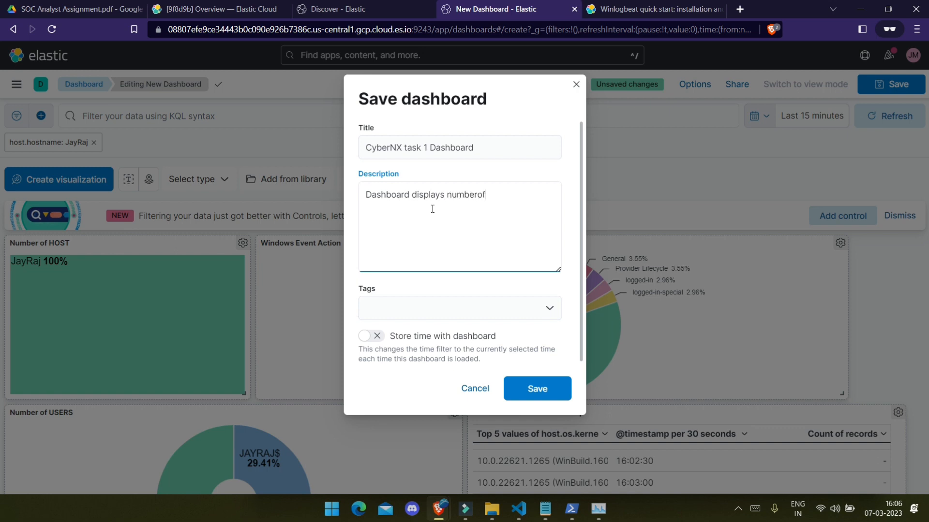
type(" HOs")
key("BackSpace")
key("BackSpace")
key("BackSpace")
type("ost, Name of kernel")
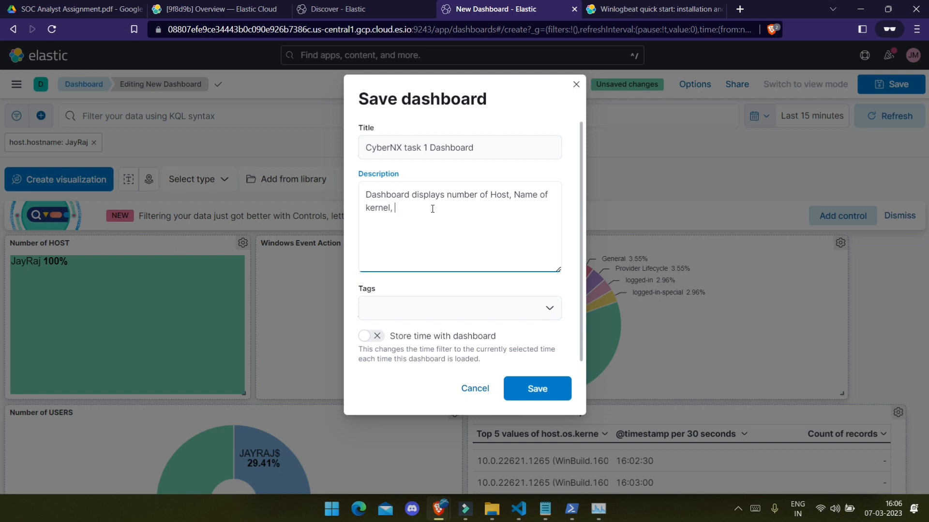
type(", Number of Users and Event actions ")
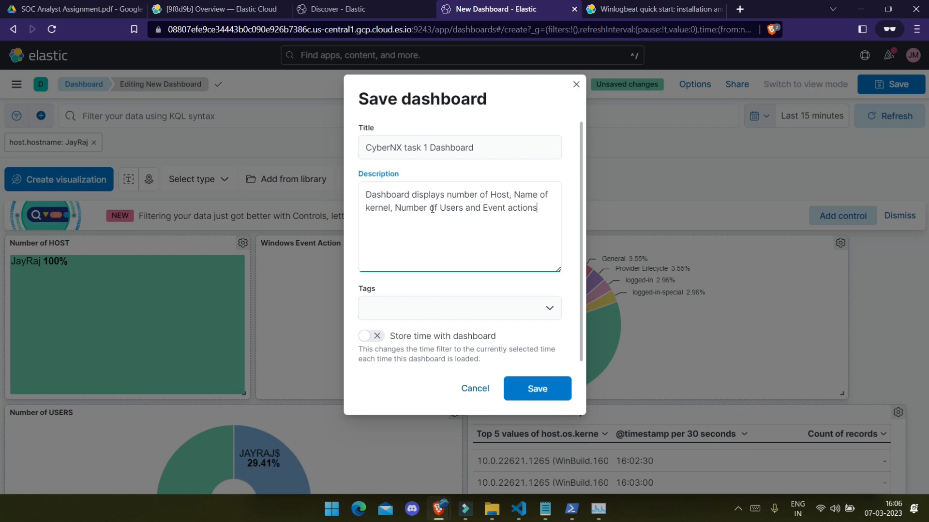
type("of winodw")
key("BackSpace")
key("BackSpace")
type("dows machin")
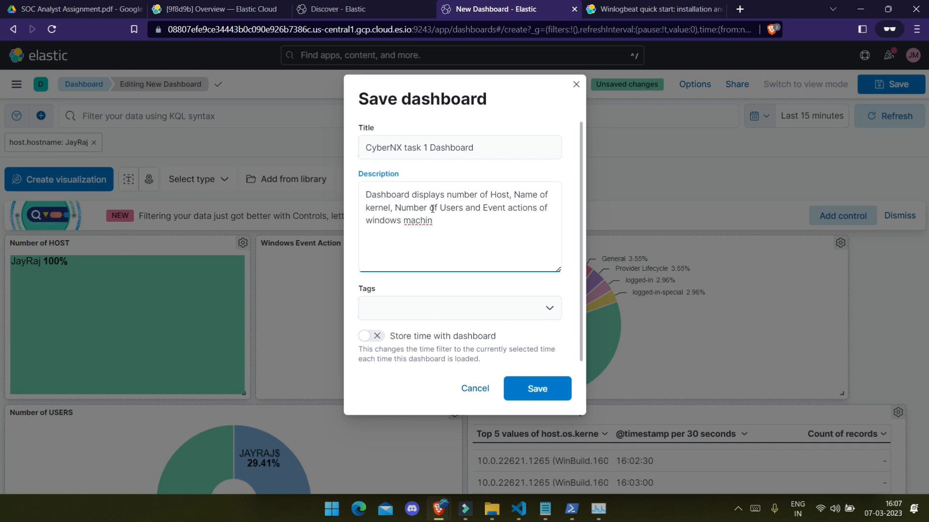
Step: Leave Tags empty and confirm saving the dashboard
left_click(545, 314)
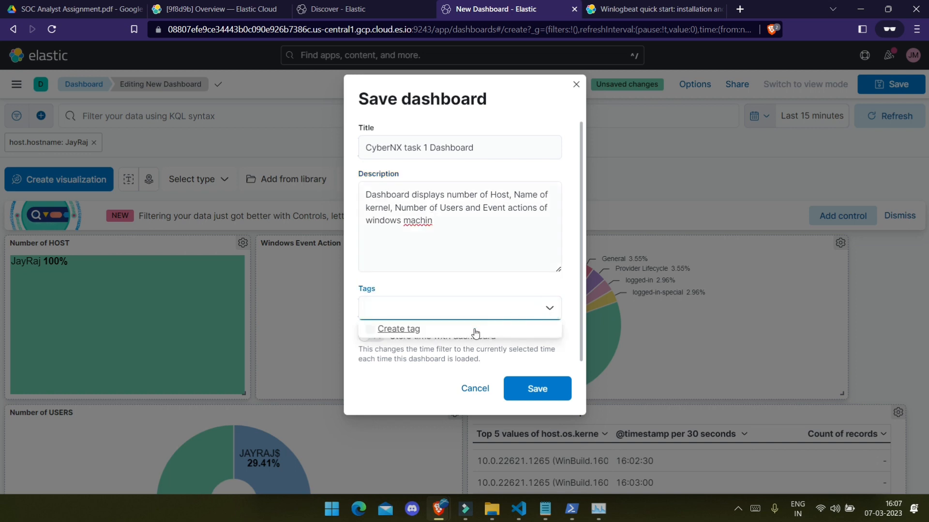
left_click(504, 293)
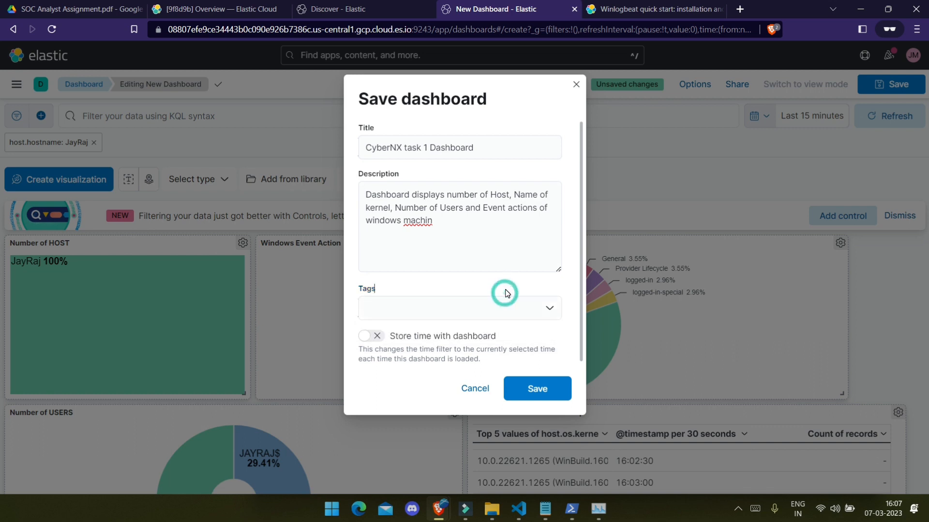
left_click(545, 393)
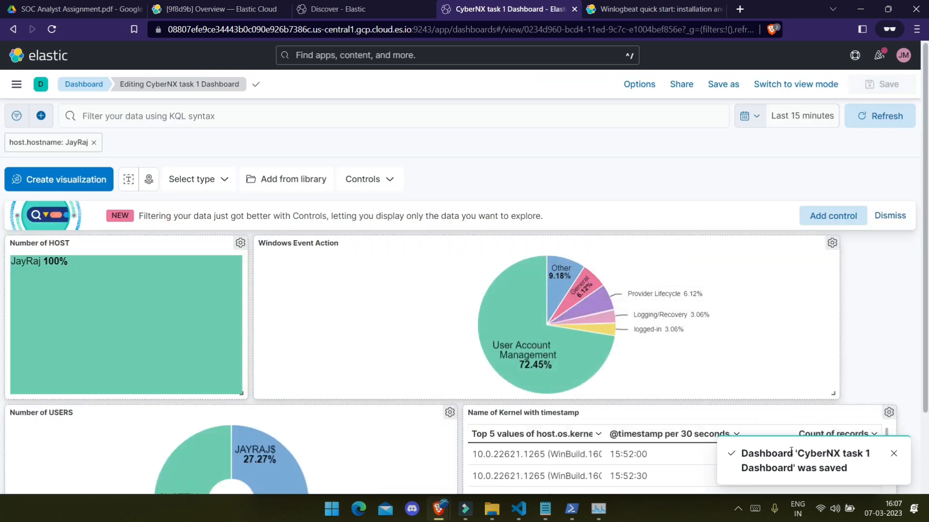
Step: Dismiss the save notice and reopen CyberNX task 1 Dashboard from the Dashboards list
left_click(894, 458)
scroll(622, 307, "down", 2)
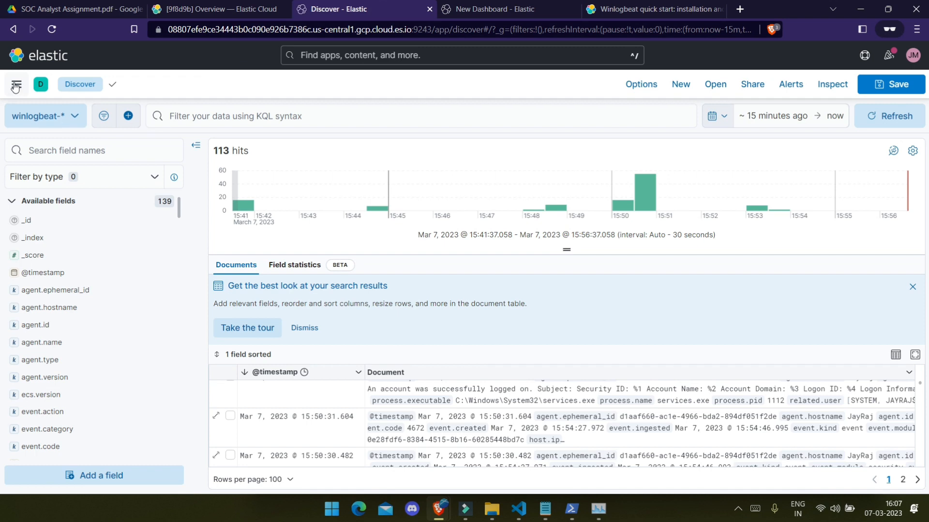
left_click(16, 84)
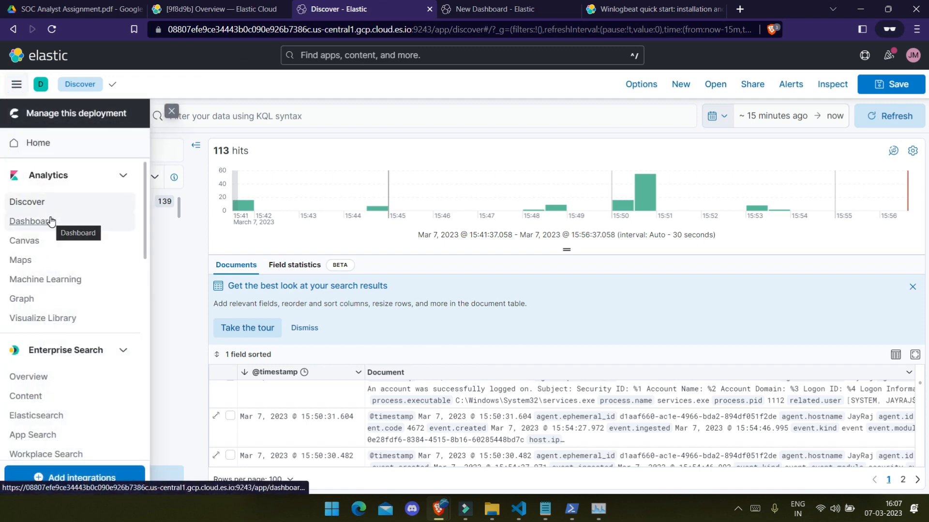
scroll(50, 222, "down", 5)
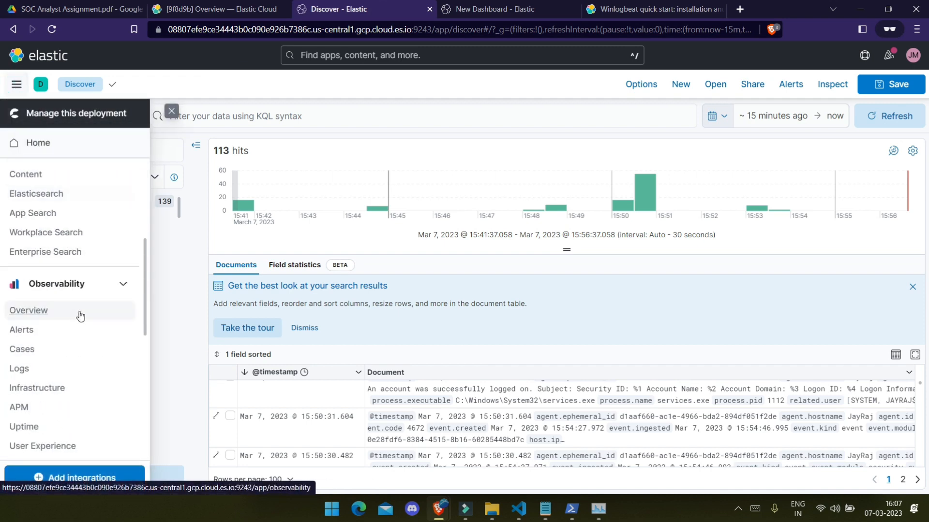
scroll(43, 234, "up", 5)
left_click(36, 221)
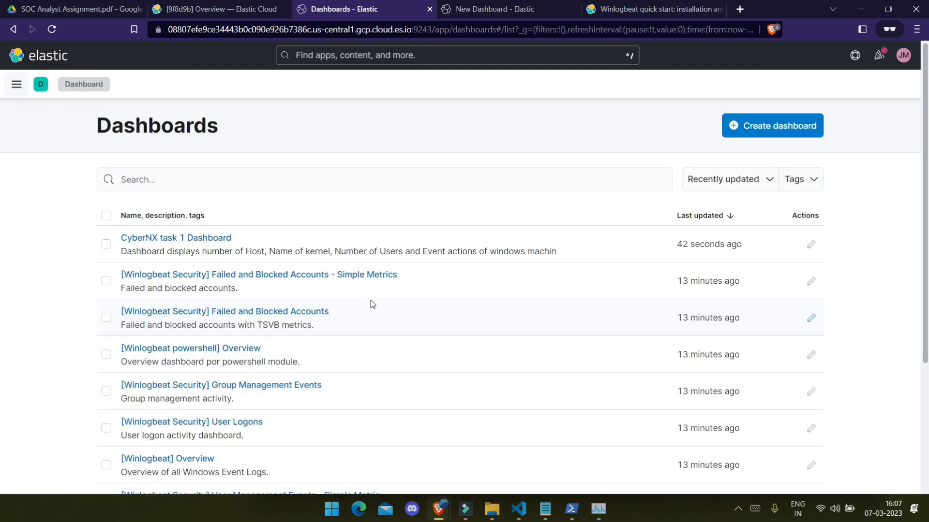
left_click(144, 244)
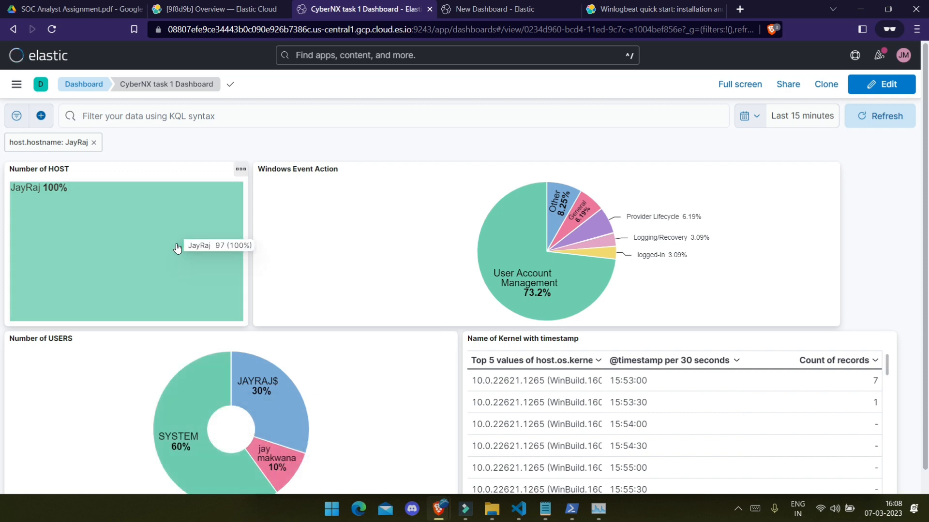
Step: Change the dashboard's time range from last 15 minutes to last 15 hours
left_click(779, 120)
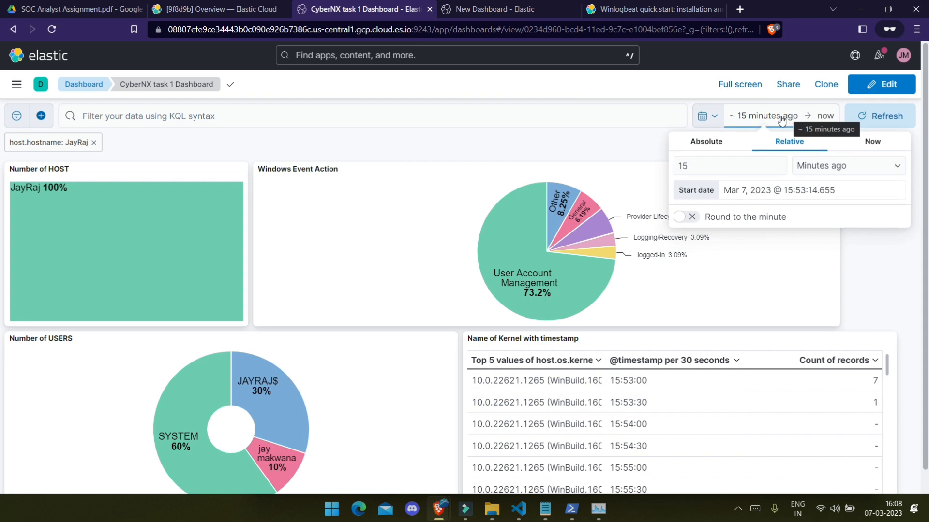
left_click(716, 158)
left_click(812, 168)
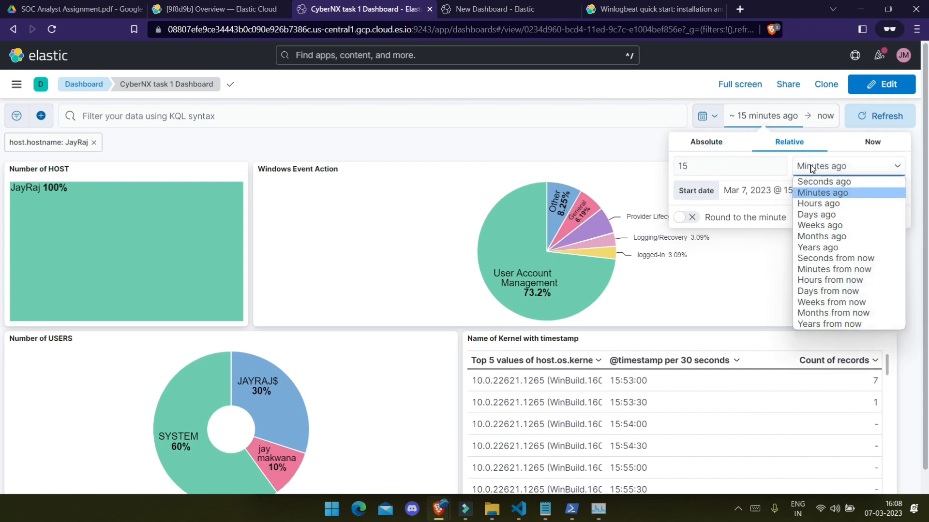
left_click(818, 204)
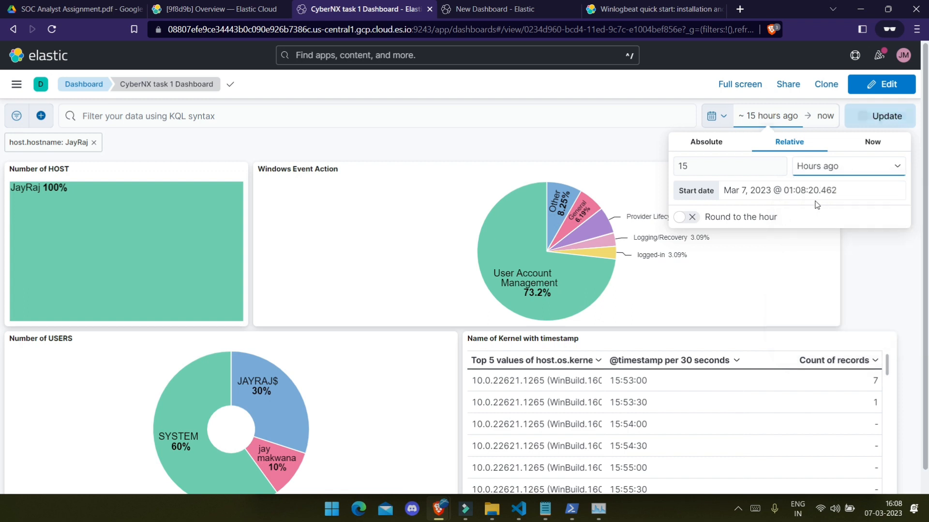
left_click(869, 118)
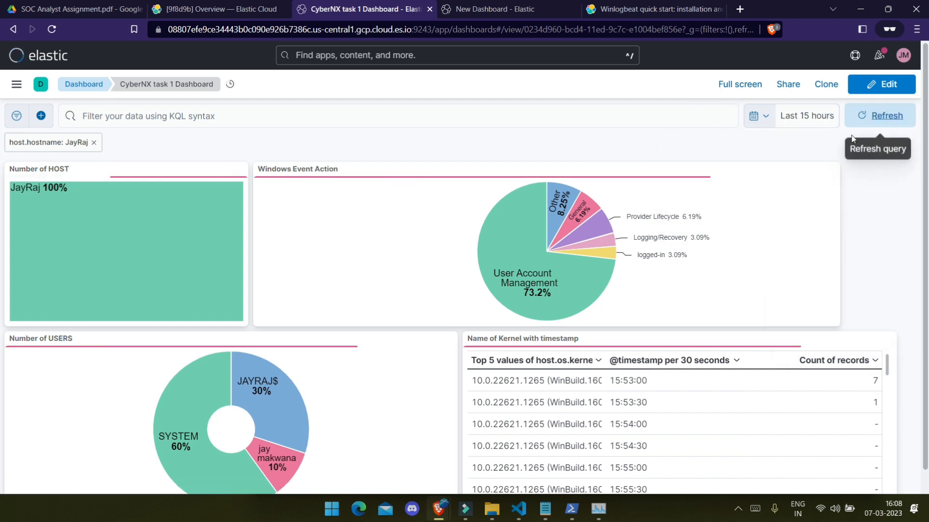